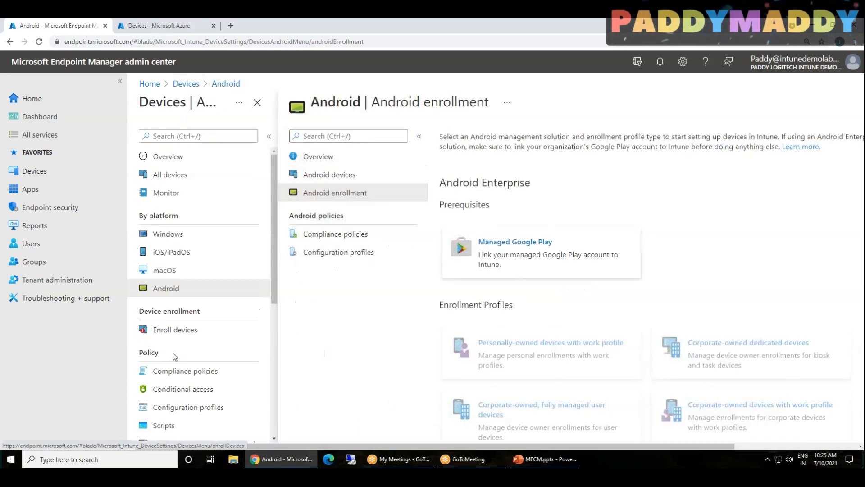
# Open the Android enrollment page through the general Enroll devices section
pyautogui.click(175, 330)
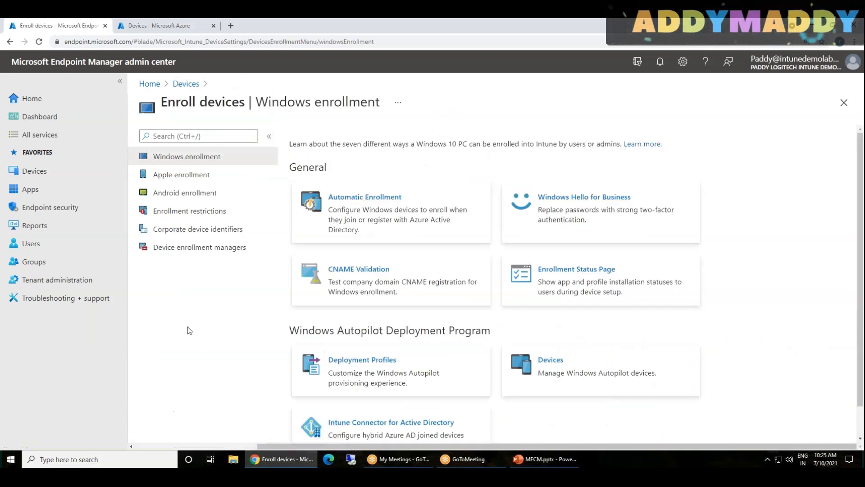
pyautogui.click(187, 195)
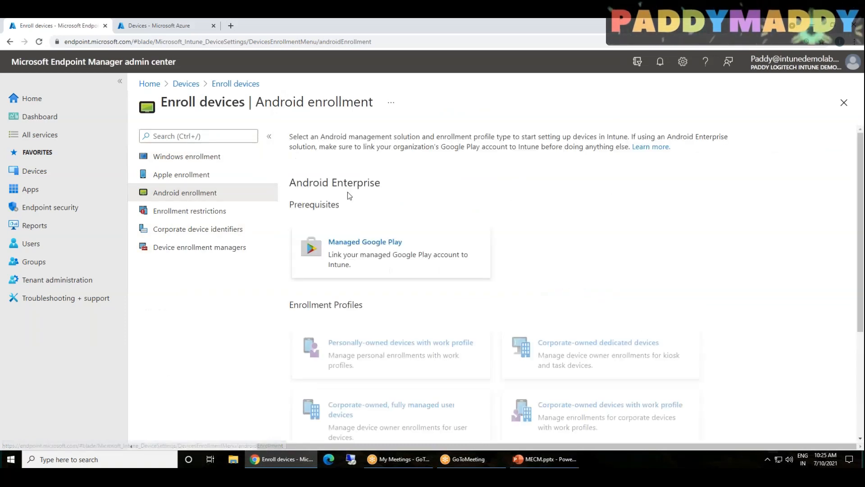
pyautogui.moveTo(508, 451); pyautogui.dragTo(262, 430)
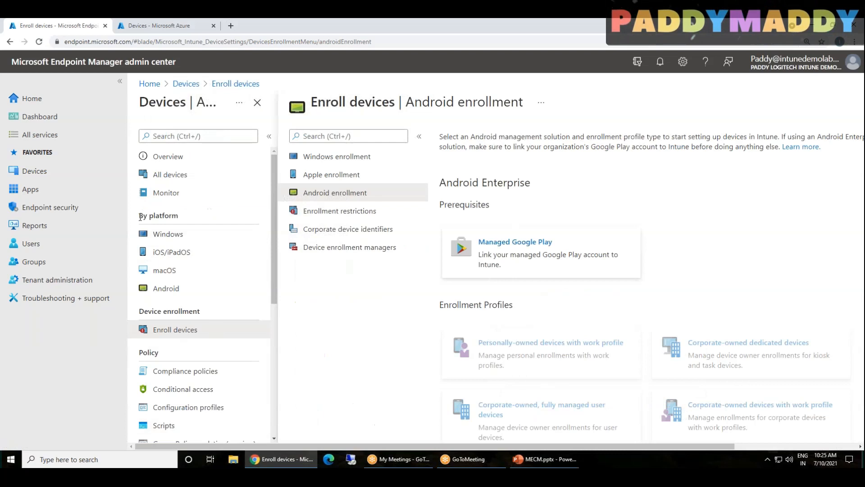
# Open the Android enrollment page through the Android platform under By platform
pyautogui.moveTo(140, 218); pyautogui.dragTo(188, 222)
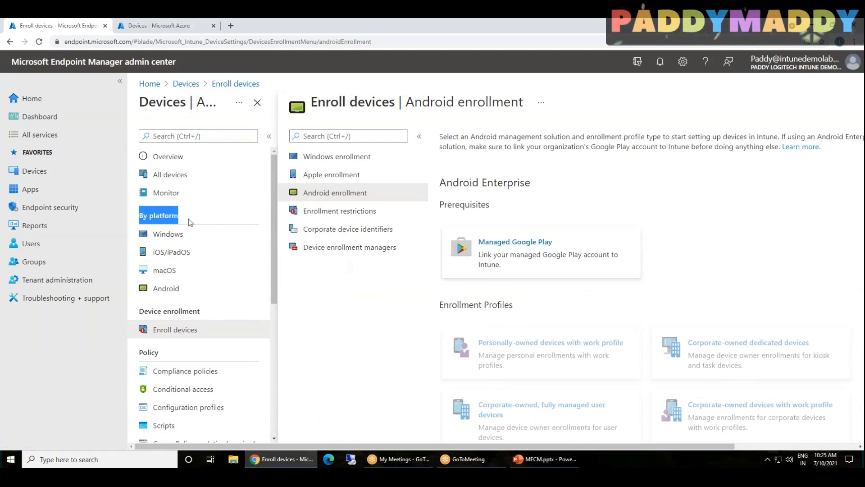
pyautogui.click(180, 288)
pyautogui.click(156, 198)
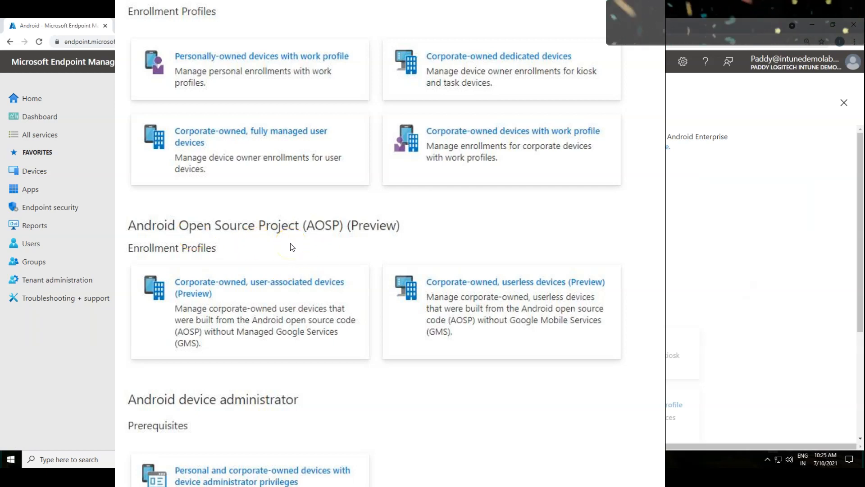
# Mark up the Android Open Source Project heading and its two enrollment profiles with red outlines, a tick and arrows
pyautogui.moveTo(307, 336)
pyautogui.mouseDown()
pyautogui.moveTo(315, 348)
pyautogui.moveTo(345, 336)
pyautogui.mouseUp()
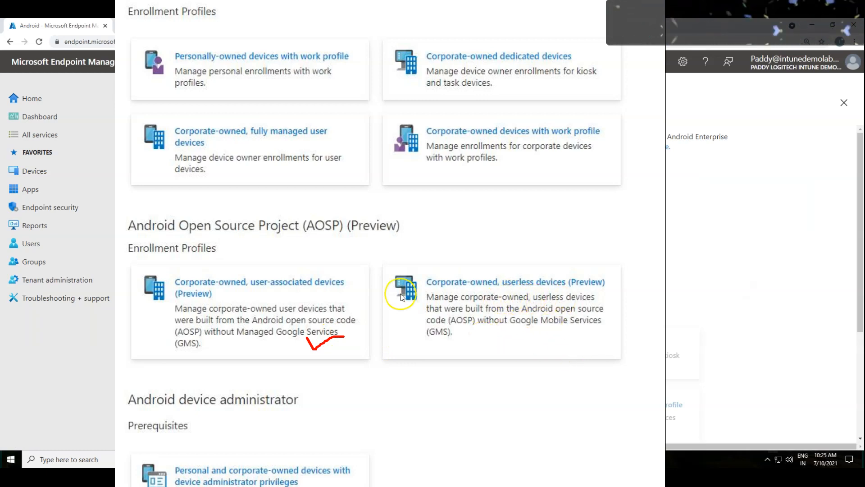
pyautogui.moveTo(167, 260)
pyautogui.mouseDown()
pyautogui.moveTo(209, 367)
pyautogui.moveTo(576, 360)
pyautogui.moveTo(575, 245)
pyautogui.moveTo(201, 259)
pyautogui.moveTo(161, 269)
pyautogui.mouseUp()
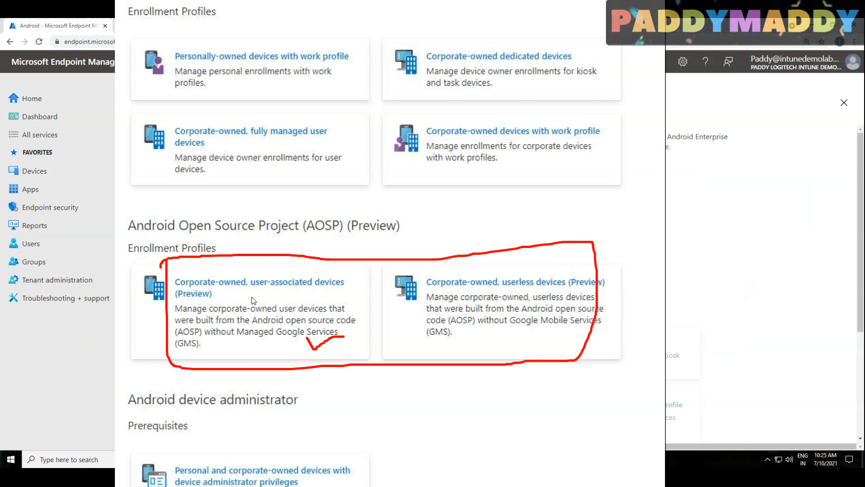
pyautogui.moveTo(167, 214)
pyautogui.mouseDown()
pyautogui.moveTo(169, 244)
pyautogui.moveTo(366, 253)
pyautogui.moveTo(407, 224)
pyautogui.moveTo(338, 203)
pyautogui.moveTo(165, 220)
pyautogui.mouseUp()
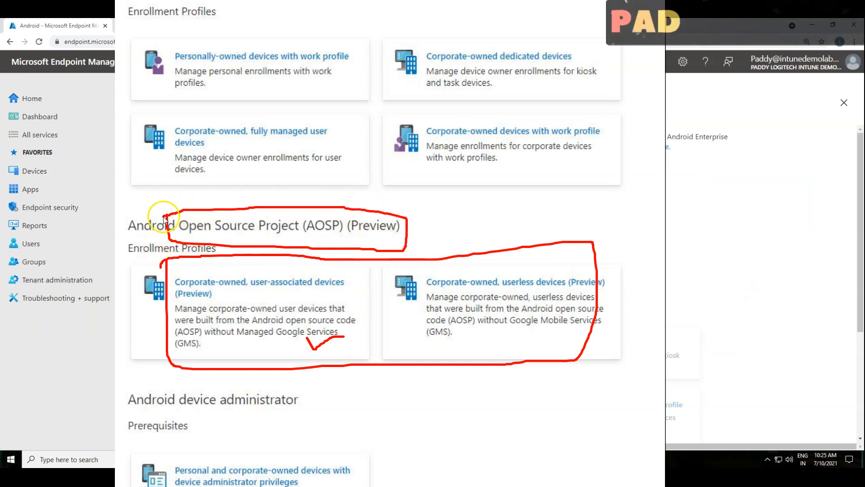
pyautogui.moveTo(399, 229)
pyautogui.mouseDown()
pyautogui.moveTo(412, 224)
pyautogui.moveTo(448, 258)
pyautogui.mouseUp()
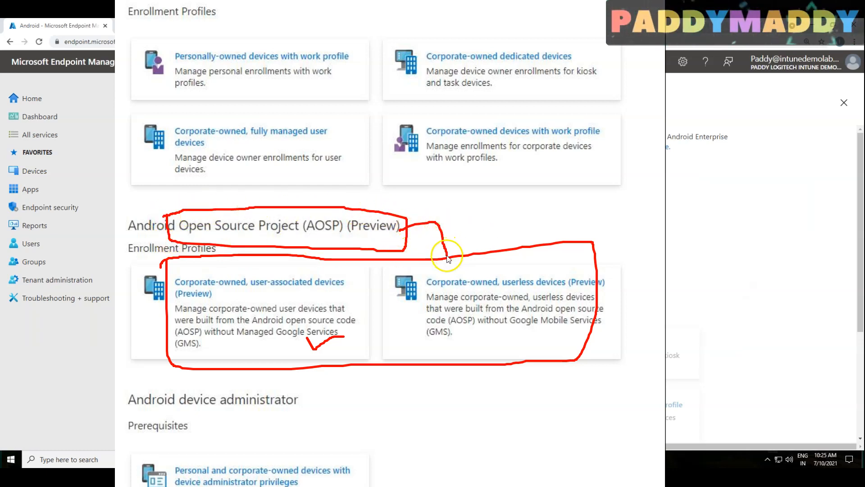
pyautogui.moveTo(343, 252)
pyautogui.mouseDown()
pyautogui.moveTo(288, 269)
pyautogui.moveTo(283, 256)
pyautogui.moveTo(287, 272)
pyautogui.moveTo(483, 266)
pyautogui.moveTo(450, 269)
pyautogui.mouseUp()
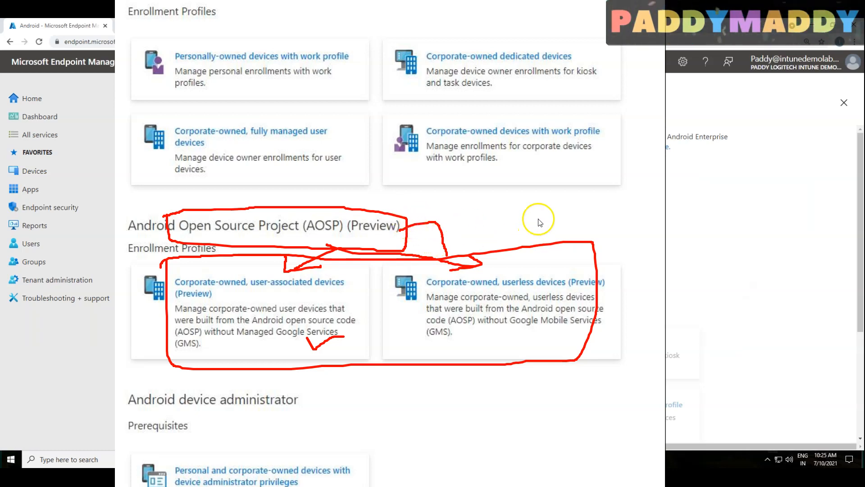
pyautogui.moveTo(386, 51)
pyautogui.mouseDown()
pyautogui.moveTo(379, 214)
pyautogui.moveTo(400, 210)
pyautogui.mouseUp()
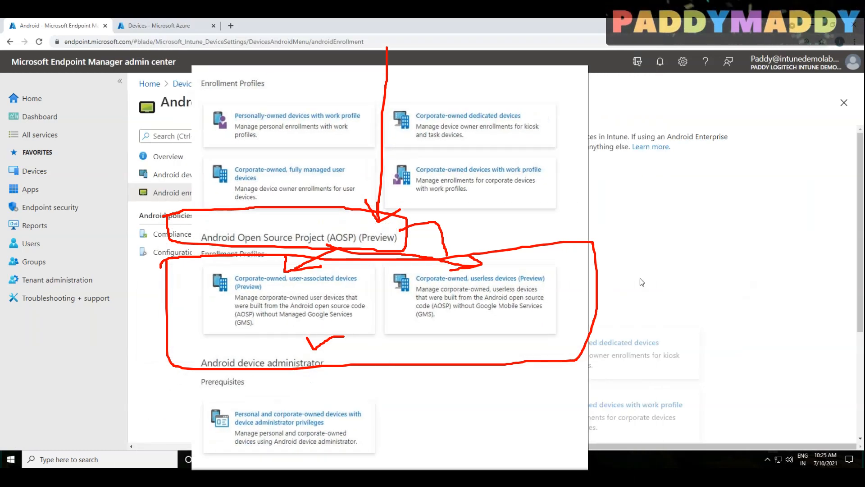
# Examine the Android enrollment options and highlight the words "device administrator" in the Android device administrator heading
pyautogui.scroll(-3, 643, 280)
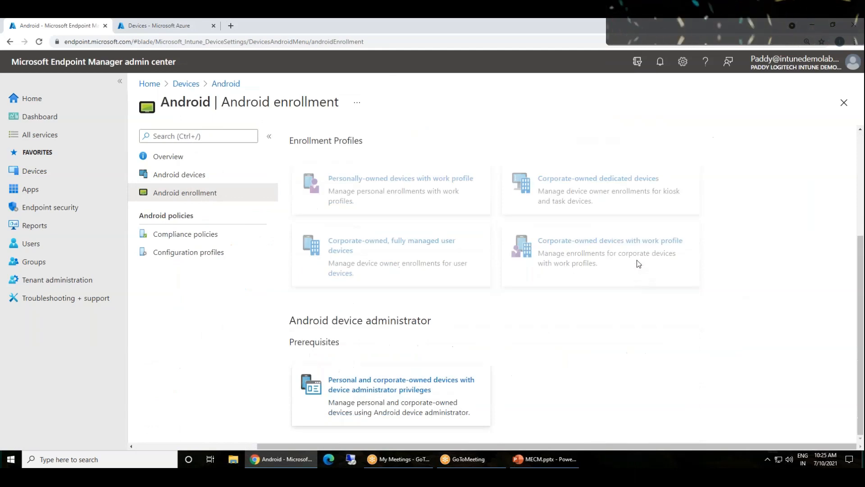
pyautogui.scroll(3, 637, 260)
pyautogui.scroll(-3, 523, 399)
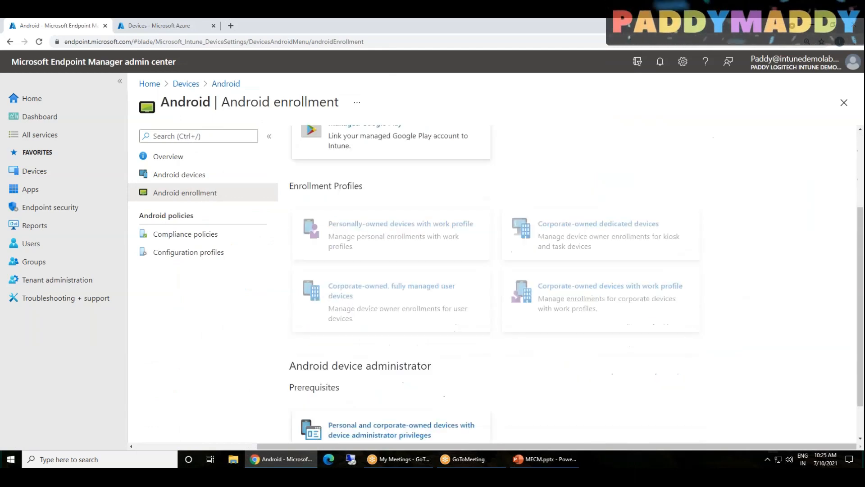
pyautogui.scroll(1, 575, 396)
pyautogui.scroll(-1, 577, 397)
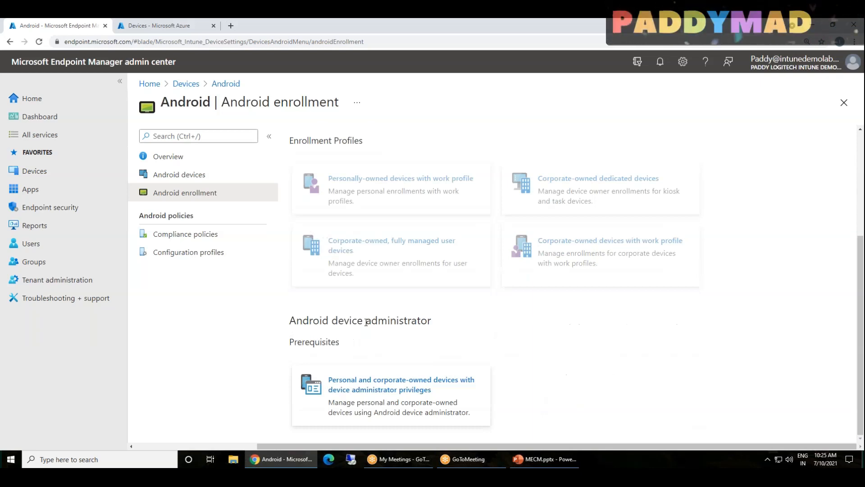
pyautogui.moveTo(334, 321); pyautogui.dragTo(438, 323)
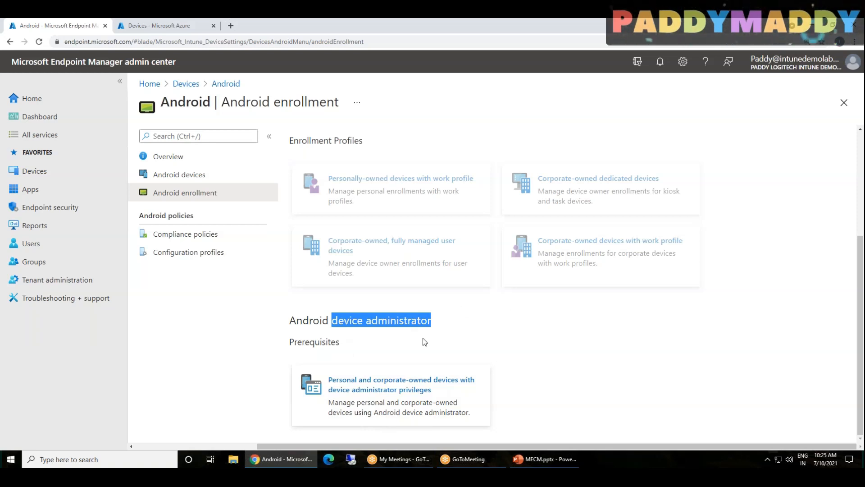
# Compare the Enrollment Profiles and Android device administrator sections, highlighting each heading
pyautogui.scroll(4, 423, 343)
pyautogui.moveTo(308, 304); pyautogui.dragTo(445, 326)
pyautogui.scroll(-4, 445, 327)
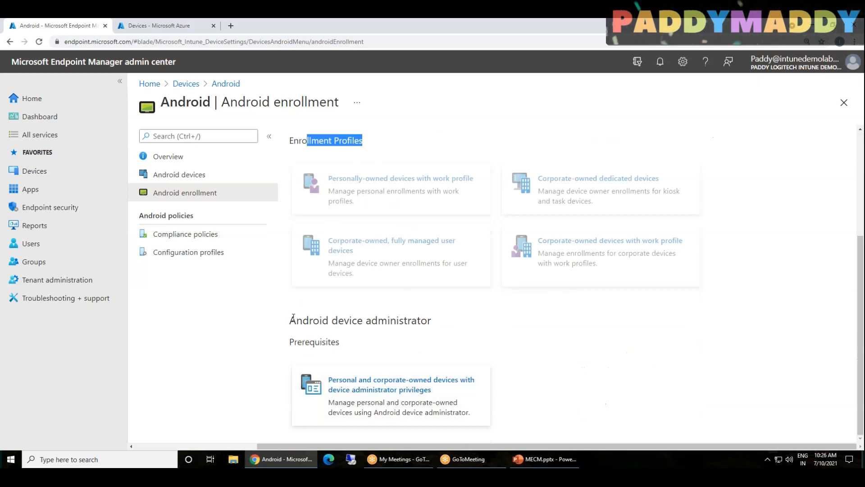
pyautogui.moveTo(294, 318); pyautogui.dragTo(411, 350)
pyautogui.scroll(3, 456, 330)
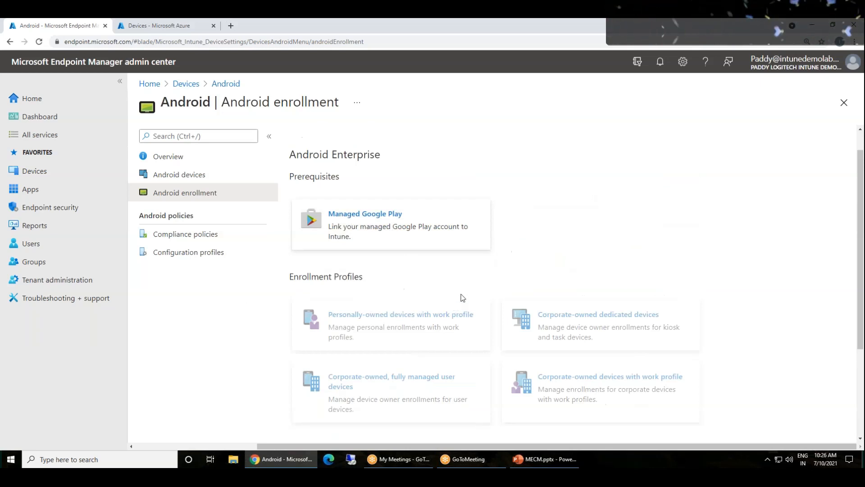
# Highlight the text of the four Android Enterprise enrollment profiles and review the Managed Google Play prerequisite
pyautogui.scroll(-1, 372, 297)
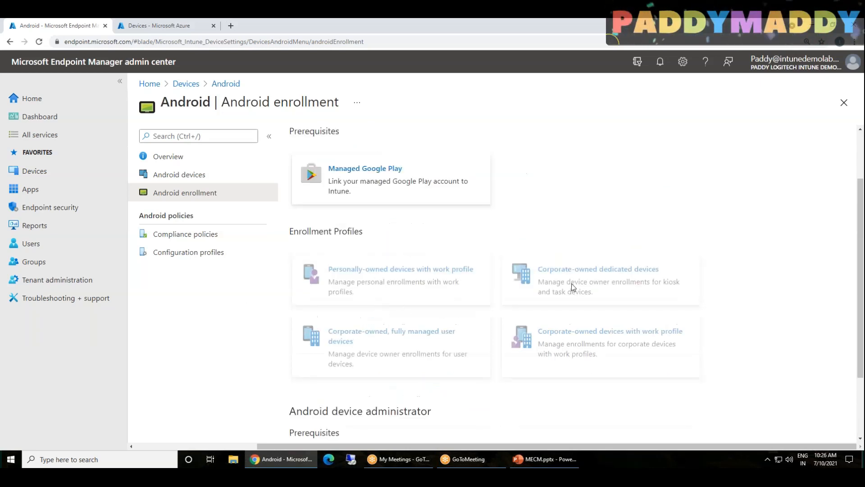
pyautogui.moveTo(311, 248); pyautogui.dragTo(618, 357)
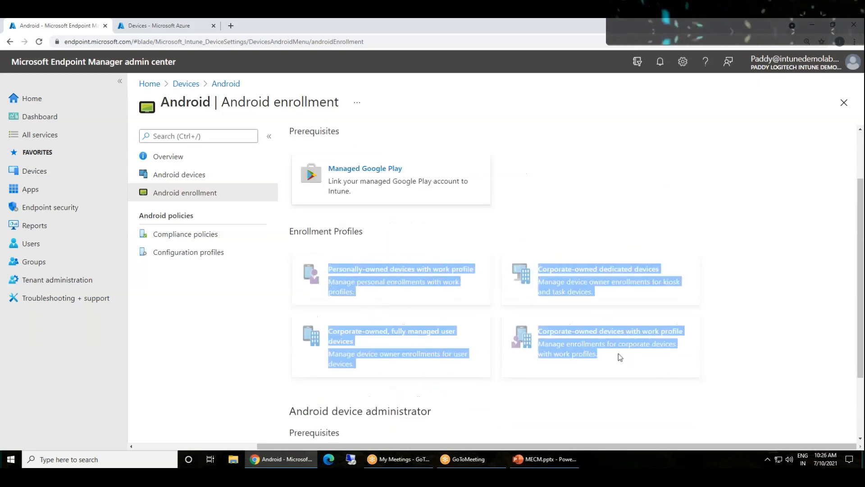
pyautogui.scroll(-2, 513, 270)
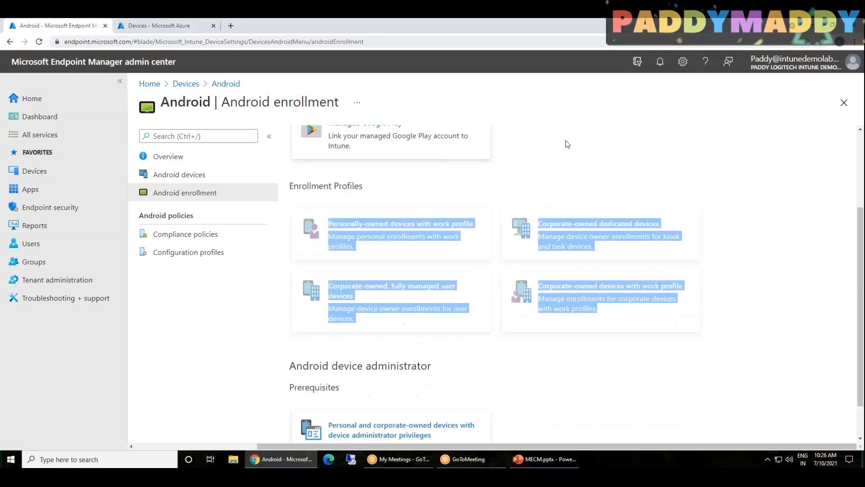
pyautogui.scroll(3, 566, 143)
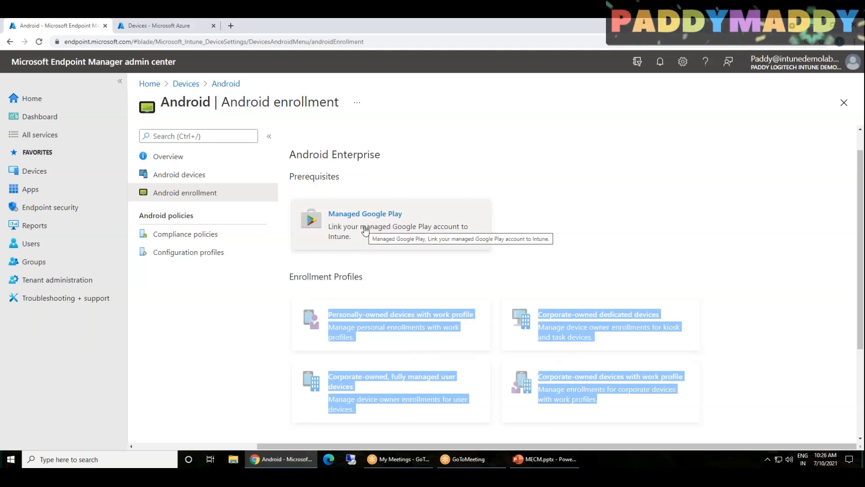
# Annotate the page with a circled "google" linked to Managed Google Play and an arrow from it to two sketched devices
pyautogui.click(530, 22)
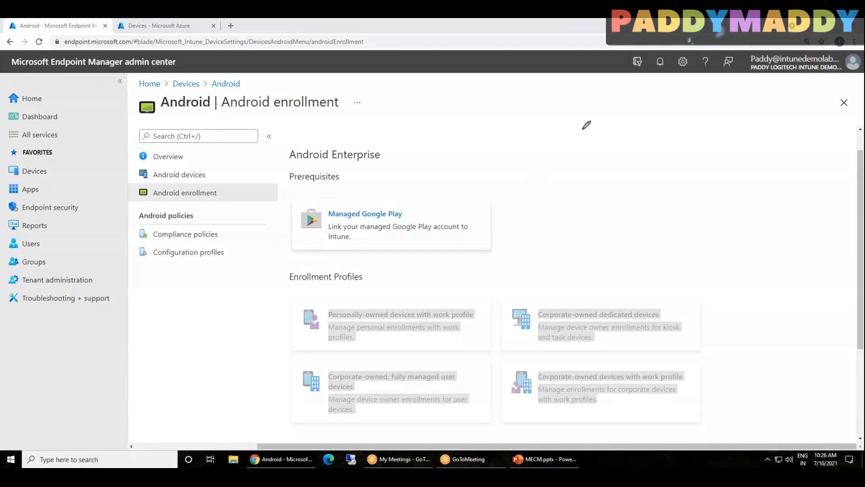
pyautogui.moveTo(525, 127)
pyautogui.mouseDown()
pyautogui.moveTo(540, 136)
pyautogui.moveTo(562, 113)
pyautogui.moveTo(598, 111)
pyautogui.moveTo(620, 90)
pyautogui.moveTo(502, 154)
pyautogui.moveTo(605, 95)
pyautogui.mouseUp()
pyautogui.moveTo(595, 156)
pyautogui.mouseDown()
pyautogui.moveTo(631, 191)
pyautogui.moveTo(452, 220)
pyautogui.moveTo(470, 224)
pyautogui.mouseUp()
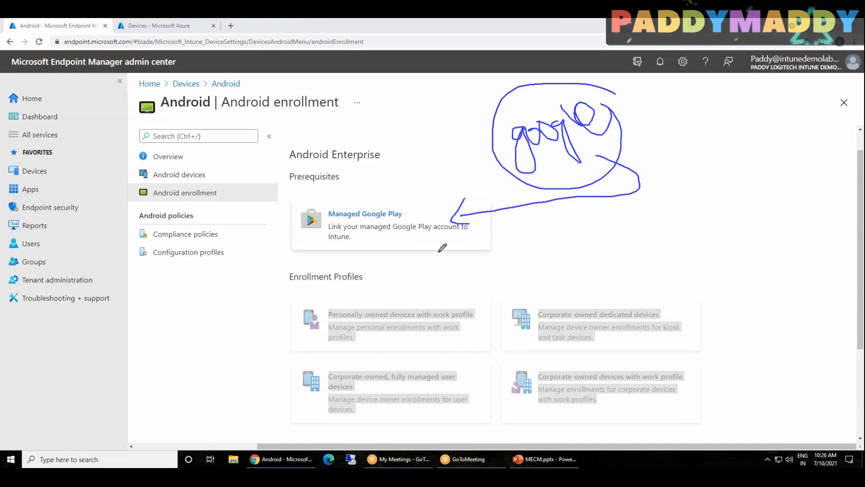
pyautogui.moveTo(482, 233)
pyautogui.mouseDown()
pyautogui.moveTo(651, 228)
pyautogui.moveTo(656, 247)
pyautogui.mouseUp()
pyautogui.moveTo(679, 209)
pyautogui.mouseDown()
pyautogui.moveTo(700, 207)
pyautogui.moveTo(707, 193)
pyautogui.mouseUp()
pyautogui.moveTo(673, 256)
pyautogui.mouseDown()
pyautogui.moveTo(675, 293)
pyautogui.moveTo(714, 254)
pyautogui.moveTo(668, 253)
pyautogui.moveTo(703, 232)
pyautogui.mouseUp()
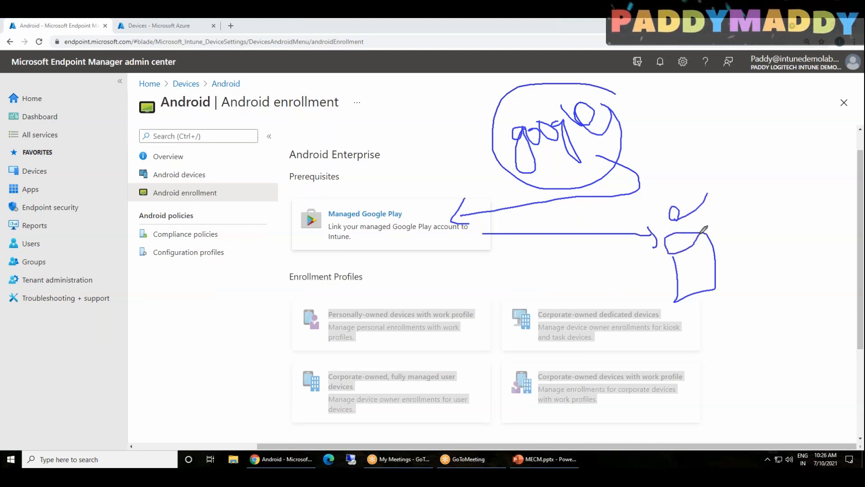
pyautogui.moveTo(750, 210)
pyautogui.mouseDown()
pyautogui.moveTo(733, 224)
pyautogui.moveTo(754, 284)
pyautogui.moveTo(781, 213)
pyautogui.mouseUp()
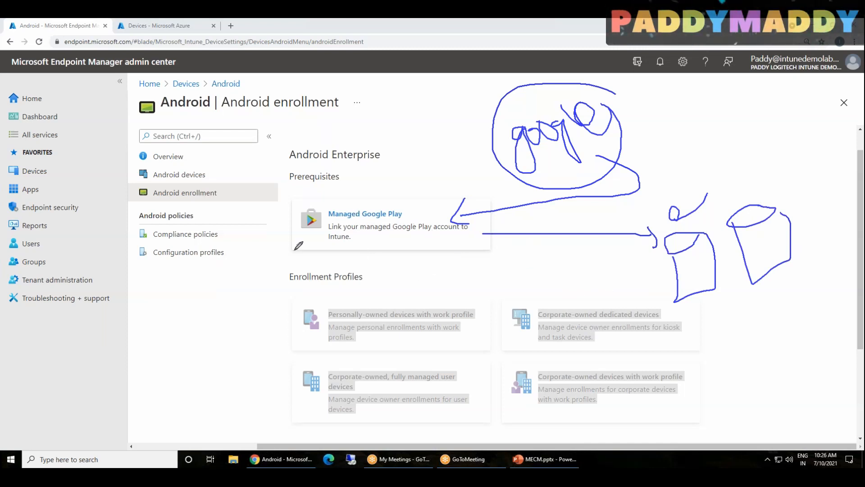
# Outline the Managed Google Play prerequisite with an arrow pointing to it, and outline and label the three corporate-owned enrollment profiles
pyautogui.moveTo(289, 193)
pyautogui.mouseDown()
pyautogui.moveTo(289, 244)
pyautogui.moveTo(467, 252)
pyautogui.moveTo(488, 204)
pyautogui.moveTo(323, 185)
pyautogui.mouseUp()
pyautogui.moveTo(388, 107)
pyautogui.mouseDown()
pyautogui.moveTo(388, 199)
pyautogui.moveTo(400, 174)
pyautogui.mouseUp()
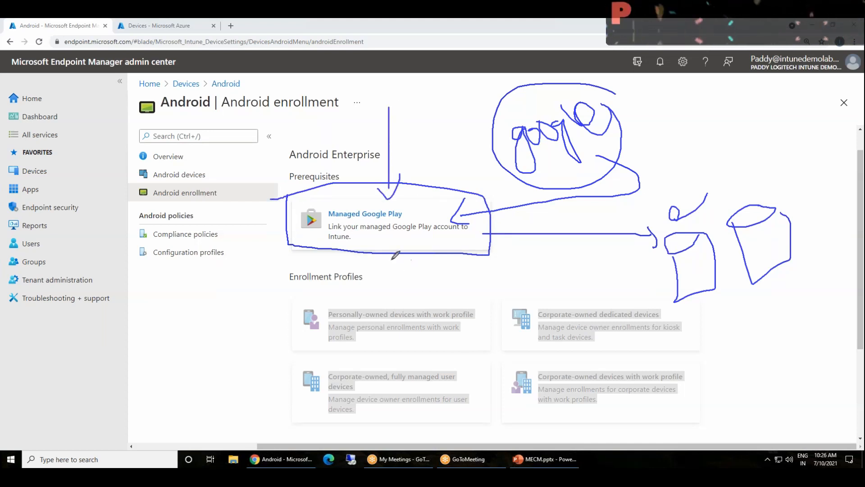
pyautogui.moveTo(402, 245); pyautogui.dragTo(426, 284)
pyautogui.moveTo(502, 280)
pyautogui.mouseDown()
pyautogui.moveTo(504, 340)
pyautogui.moveTo(301, 355)
pyautogui.moveTo(290, 433)
pyautogui.moveTo(737, 446)
pyautogui.mouseUp()
pyautogui.moveTo(725, 414)
pyautogui.mouseDown()
pyautogui.moveTo(656, 285)
pyautogui.moveTo(541, 280)
pyautogui.moveTo(495, 293)
pyautogui.mouseUp()
pyautogui.moveTo(563, 285)
pyautogui.mouseDown()
pyautogui.moveTo(573, 299)
pyautogui.moveTo(617, 288)
pyautogui.mouseUp()
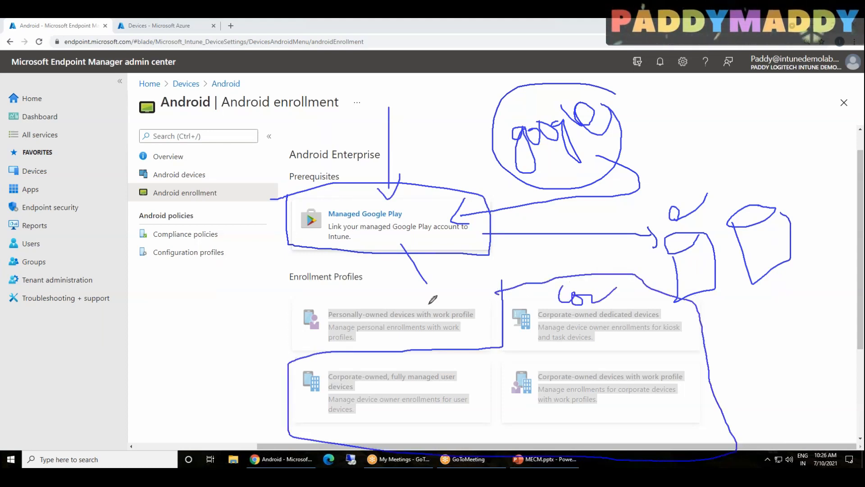
# Outline the personally-owned work profile option with a handwritten label and pointer line, and mark Managed Google Play
pyautogui.moveTo(283, 293)
pyautogui.mouseDown()
pyautogui.moveTo(476, 289)
pyautogui.moveTo(471, 334)
pyautogui.moveTo(320, 345)
pyautogui.moveTo(276, 309)
pyautogui.moveTo(289, 292)
pyautogui.mouseUp()
pyautogui.moveTo(364, 301); pyautogui.dragTo(239, 266)
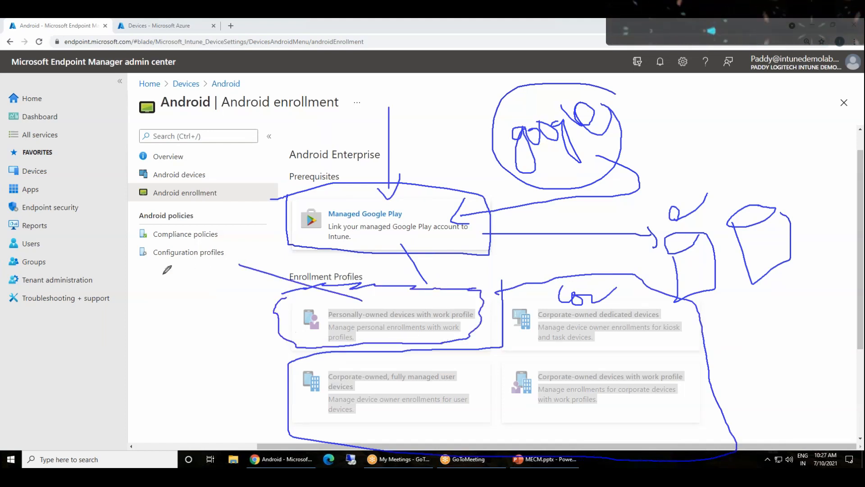
pyautogui.moveTo(172, 266)
pyautogui.mouseDown()
pyautogui.moveTo(171, 231)
pyautogui.moveTo(215, 208)
pyautogui.mouseUp()
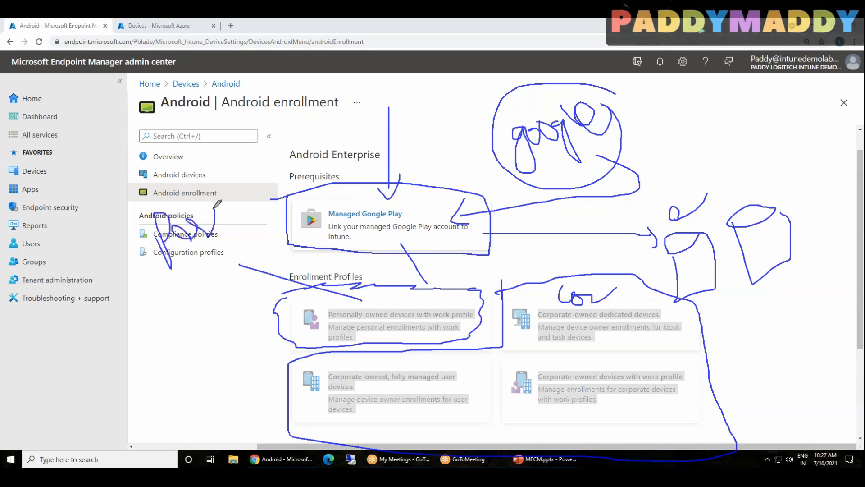
pyautogui.moveTo(173, 281); pyautogui.dragTo(209, 250)
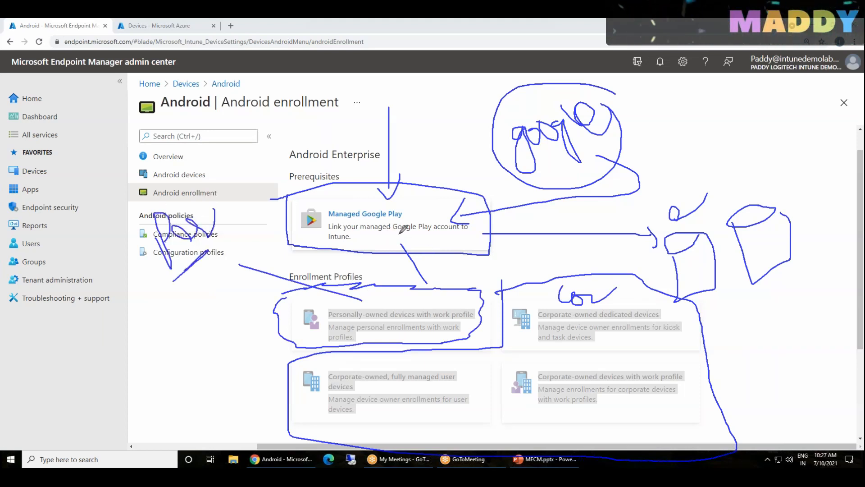
pyautogui.moveTo(405, 232)
pyautogui.mouseDown()
pyautogui.moveTo(390, 235)
pyautogui.moveTo(430, 214)
pyautogui.mouseUp()
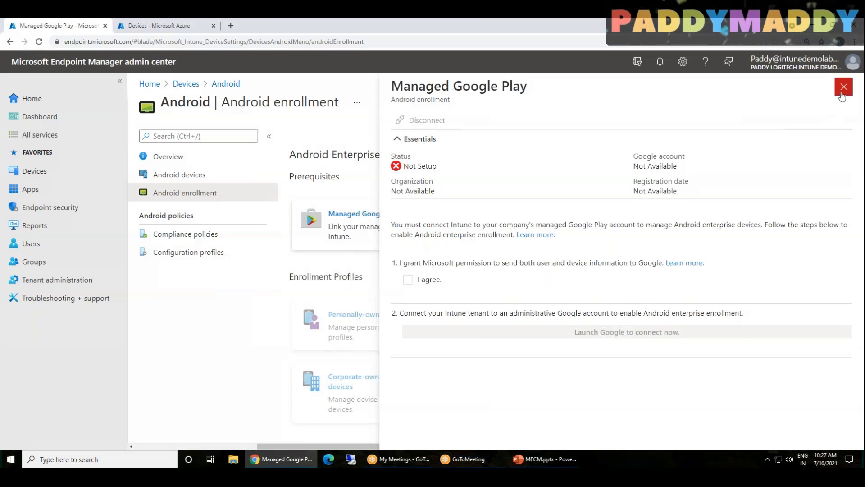
# Close and reopen the Managed Google Play connection details, and switch to the Google Play top charts tab
pyautogui.click(842, 89)
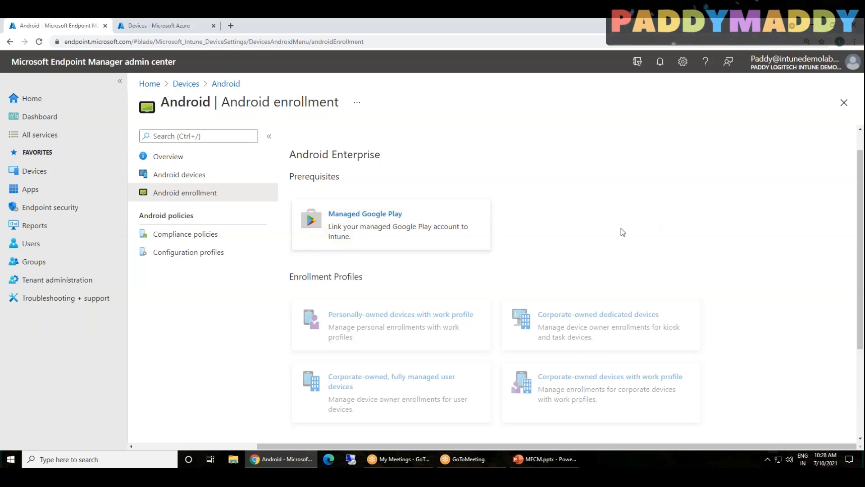
pyautogui.click(479, 237)
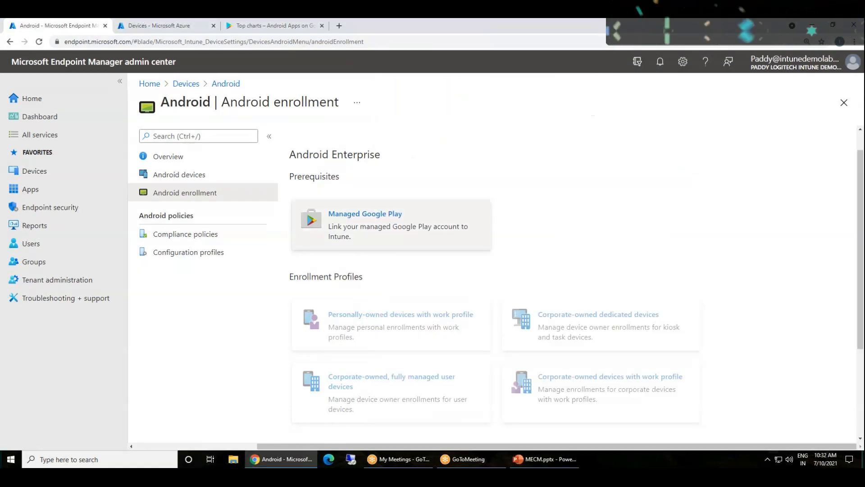
pyautogui.click(478, 226)
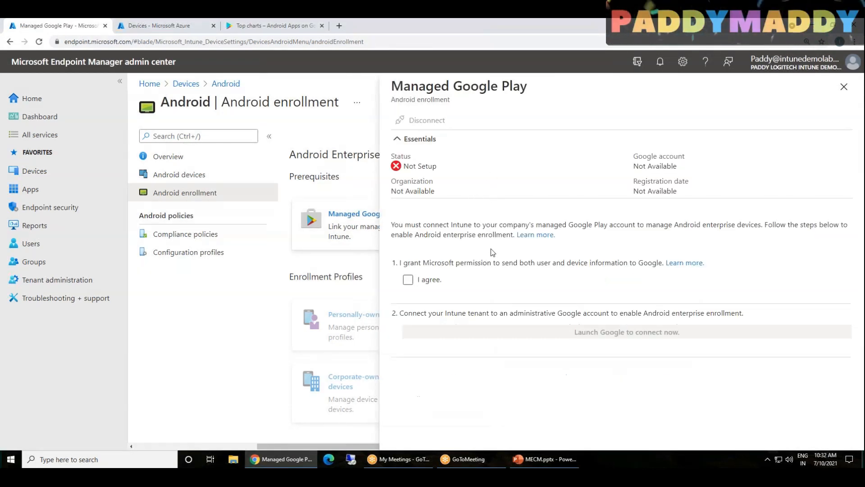
pyautogui.click(259, 26)
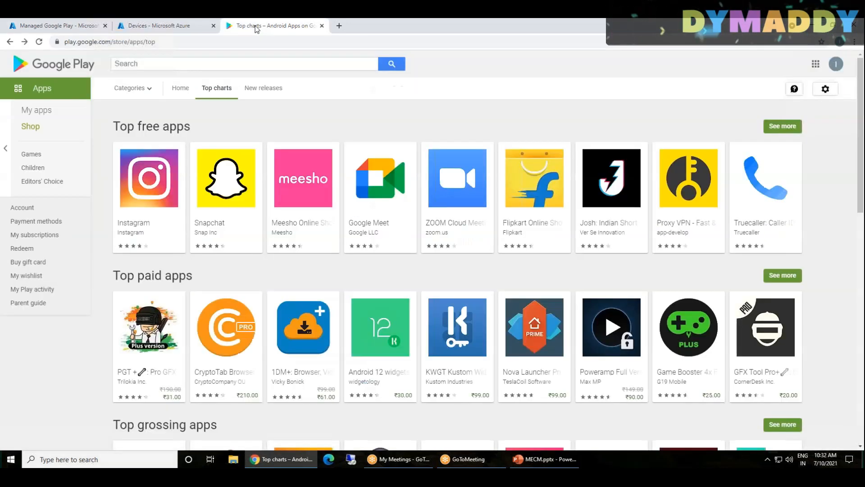
# Show which Google account is signed in to Google Play and highlight its e-mail address
pyautogui.click(836, 64)
pyautogui.moveTo(727, 144); pyautogui.dragTo(822, 148)
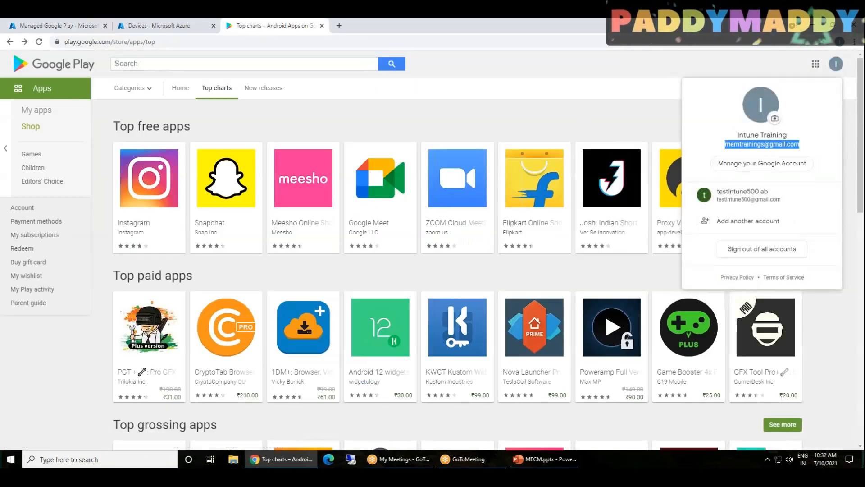
pyautogui.click(860, 190)
# Return to the Managed Google Play details, agree to share user and device information with Google, and launch the Google connection
pyautogui.click(180, 26)
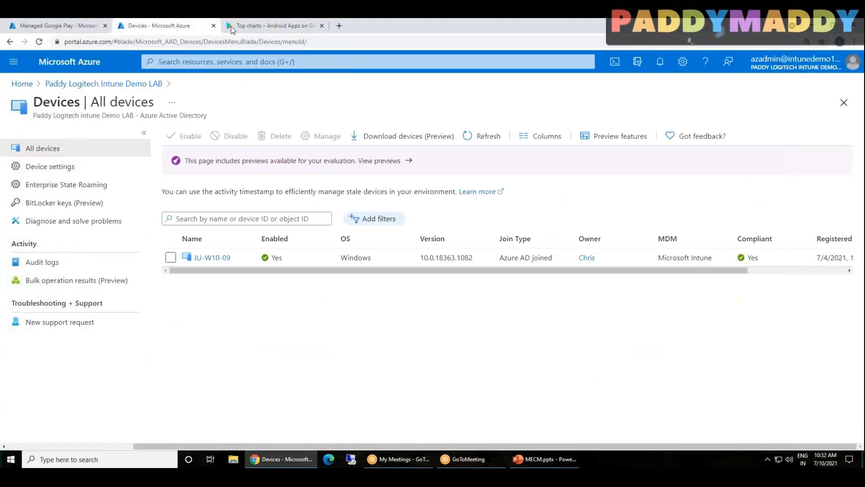
pyautogui.click(50, 26)
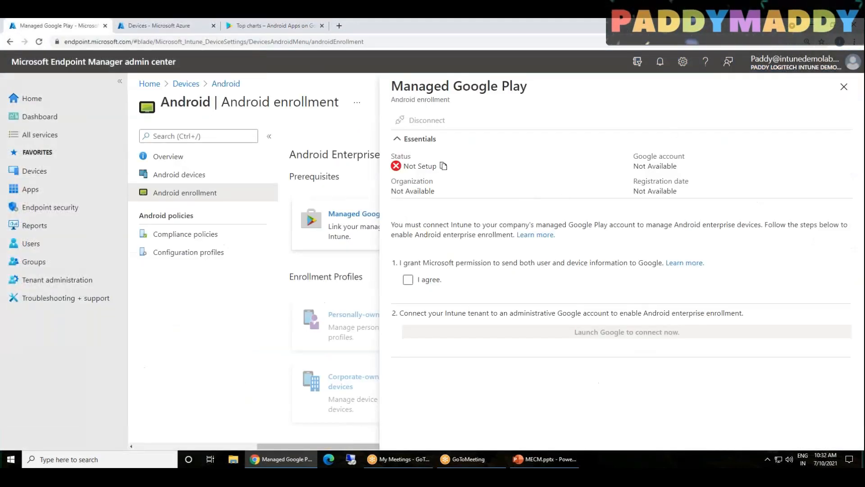
pyautogui.click(408, 279)
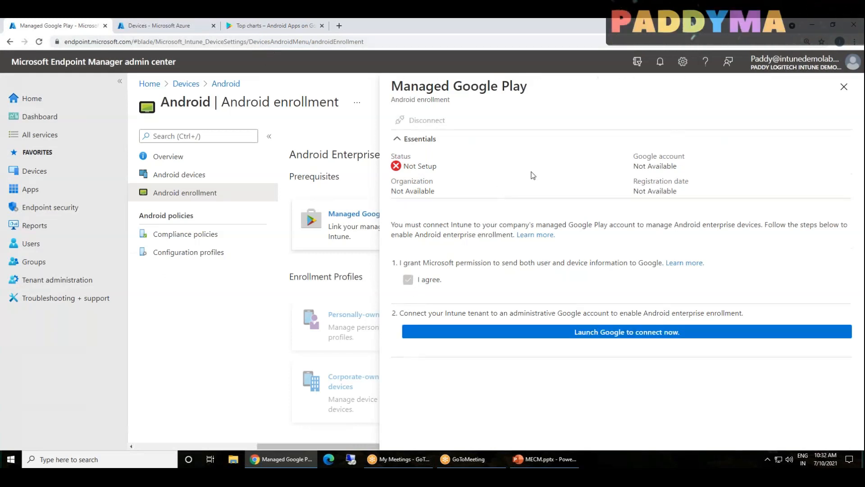
pyautogui.click(629, 335)
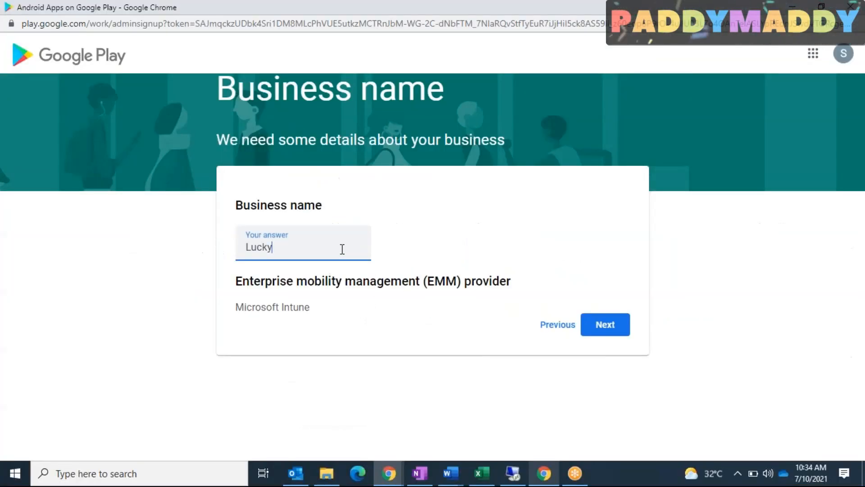
# Replace the business name with BC and continue to the contact details
pyautogui.press('BackSpace')
pyautogui.press('BackSpace')
pyautogui.press('BackSpace')
pyautogui.press('BackSpace')
pyautogui.press('BackSpace')
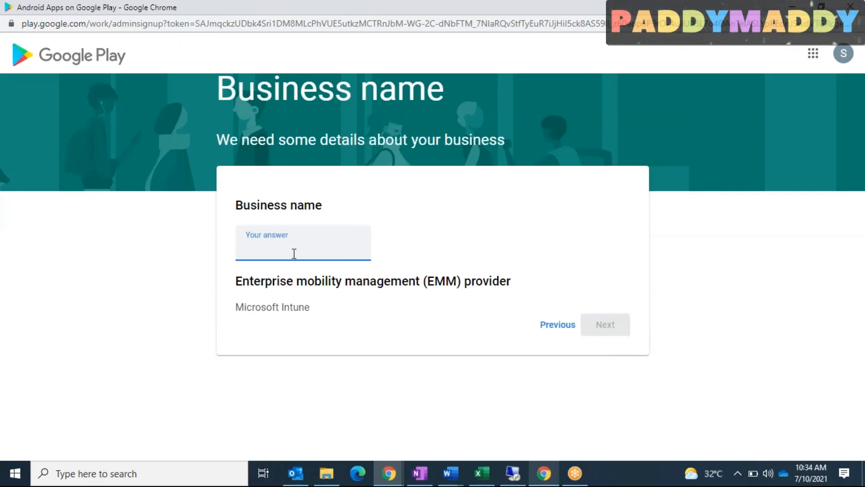
pyautogui.write('H')
pyautogui.press('BackSpace')
pyautogui.write('BC')
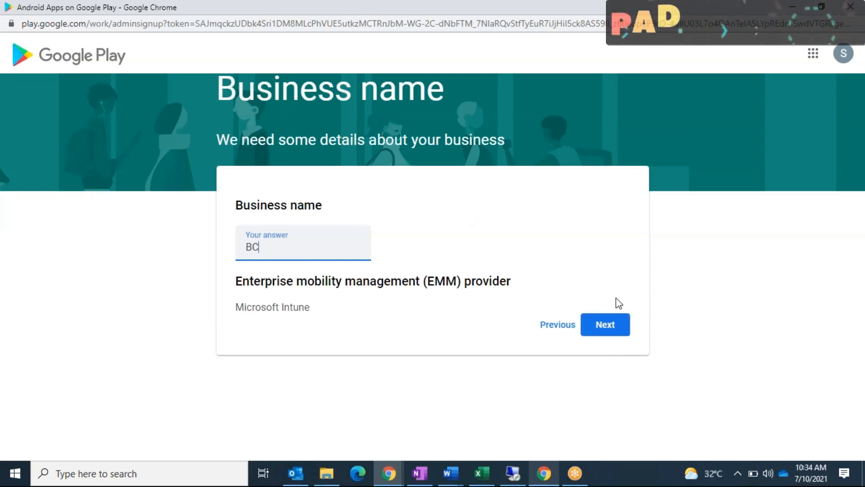
pyautogui.click(606, 325)
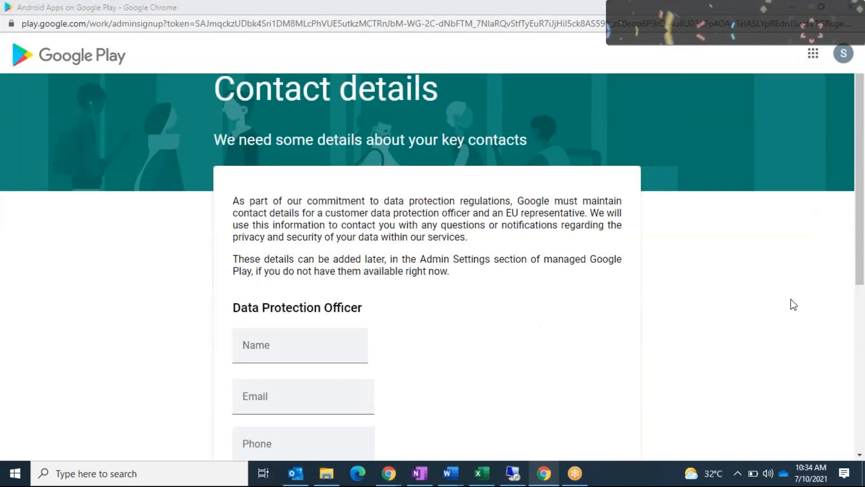
# Review the Data Protection Officer and EU Representative fields in the contact details form
pyautogui.scroll(-1, 862, 212)
pyautogui.scroll(-2, 862, 212)
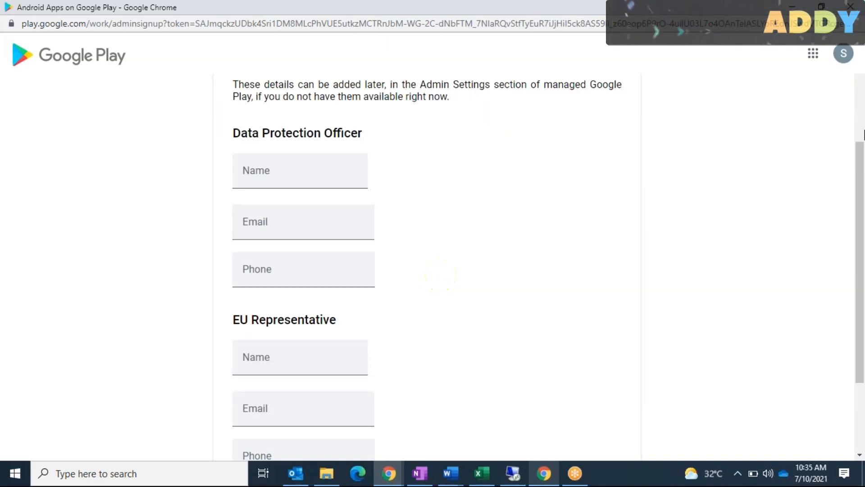
pyautogui.scroll(-1, 411, 132)
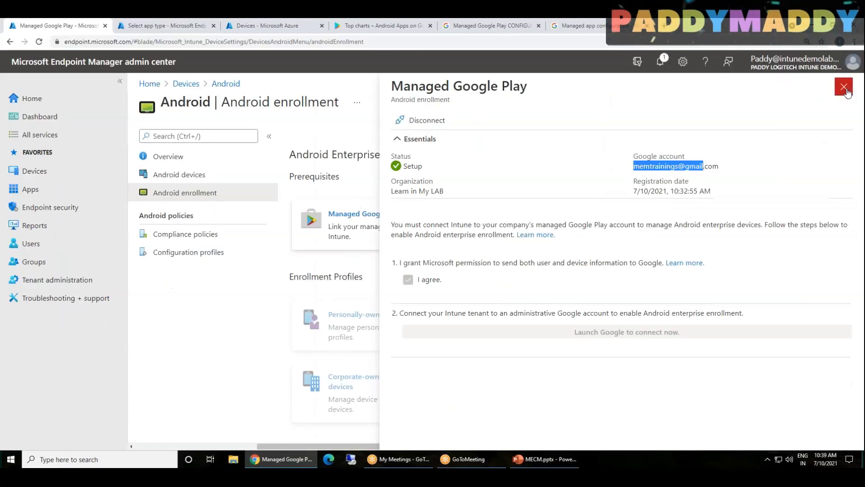
# Close the Managed Google Play details and highlight the Android Enterprise enrollment profiles
pyautogui.click(845, 87)
pyautogui.moveTo(289, 276); pyautogui.dragTo(652, 376)
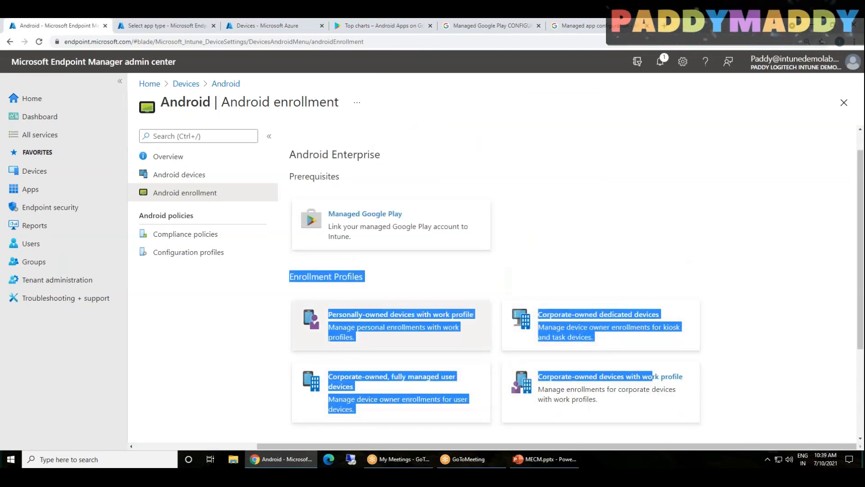
pyautogui.click(282, 280)
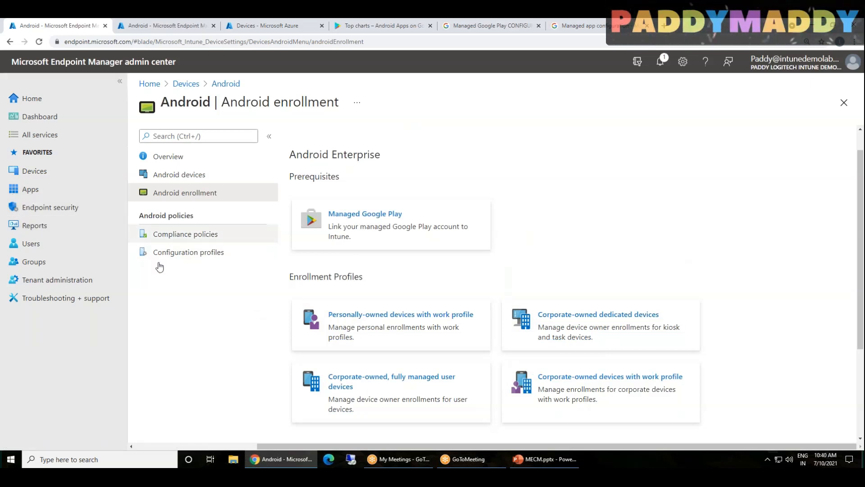
# Point out the Android policies section and the Enrollment Profiles heading by highlighting their text on the Android enrollment page
pyautogui.moveTo(147, 211); pyautogui.dragTo(208, 214)
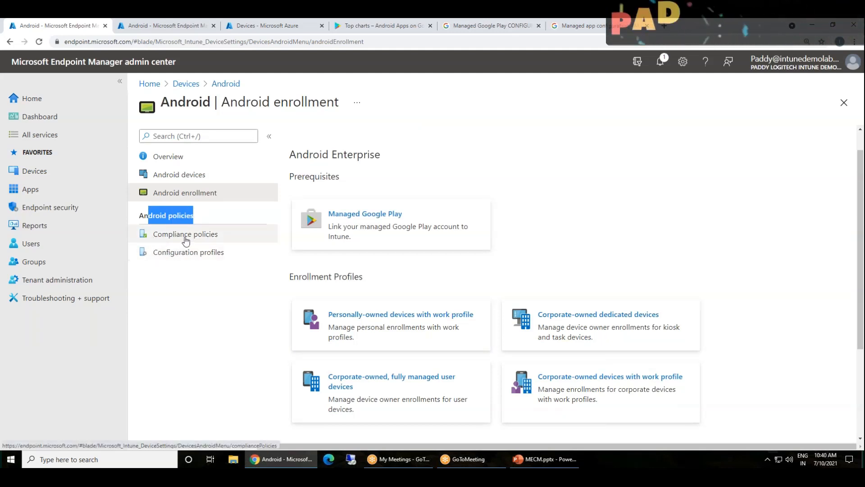
pyautogui.click(191, 344)
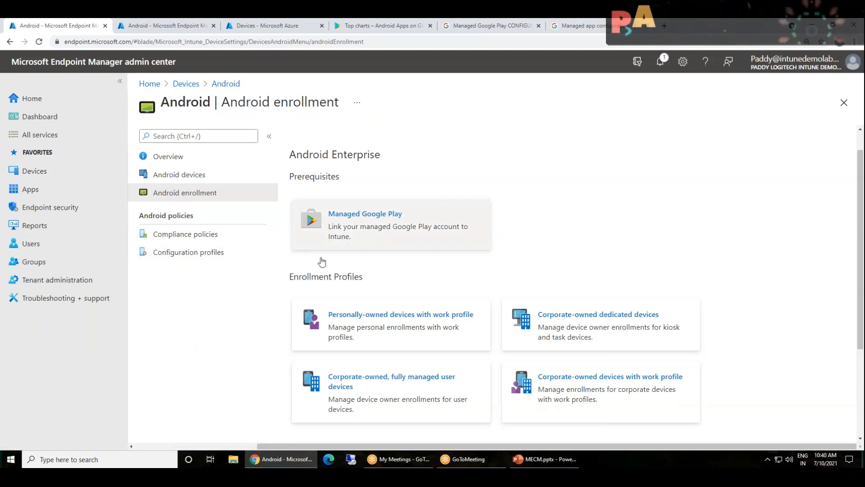
pyautogui.scroll(-3, 320, 258)
pyautogui.scroll(3, 320, 294)
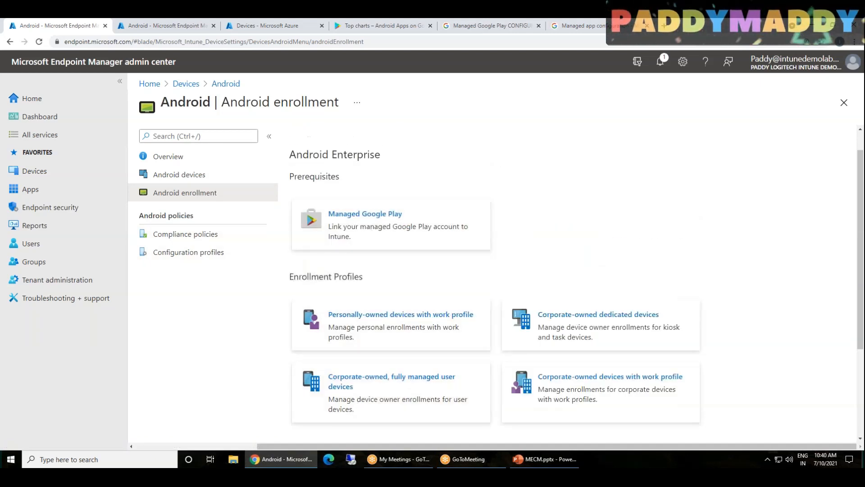
pyautogui.moveTo(309, 276); pyautogui.dragTo(362, 276)
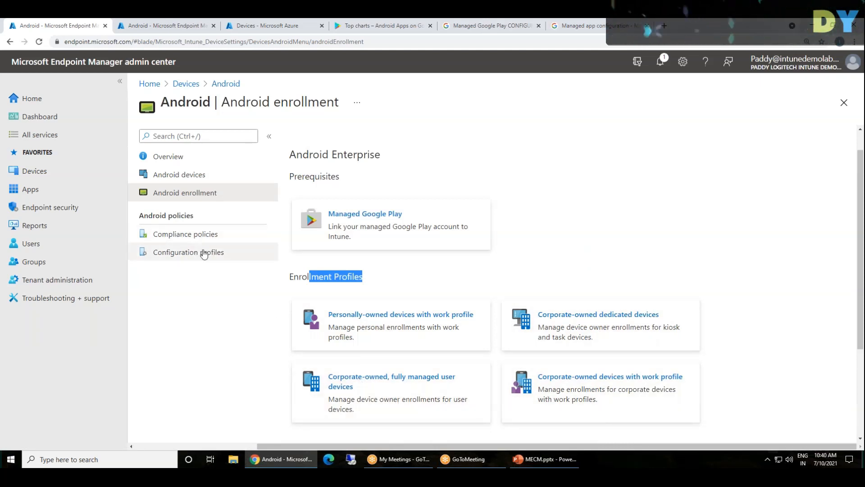
pyautogui.moveTo(202, 357); pyautogui.dragTo(203, 268)
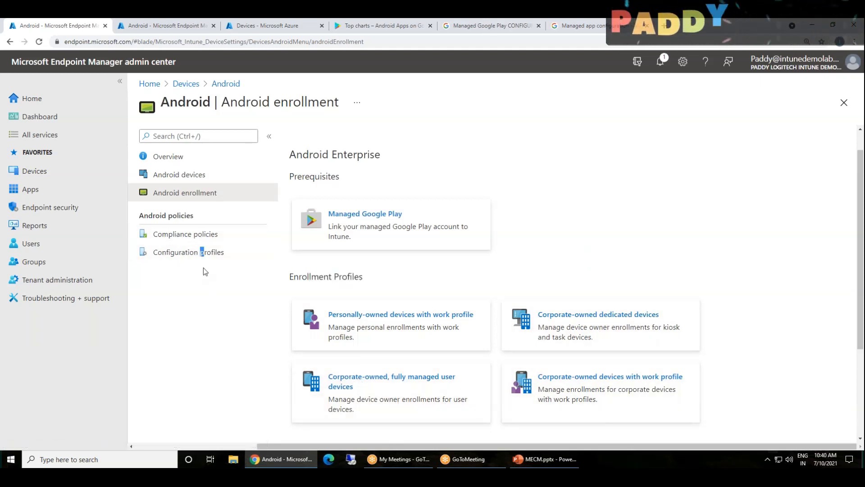
# Begin an Android compliance policy for the Android Enterprise platform, check the platform choices, and abandon it for the Android enrollment page
pyautogui.click(174, 236)
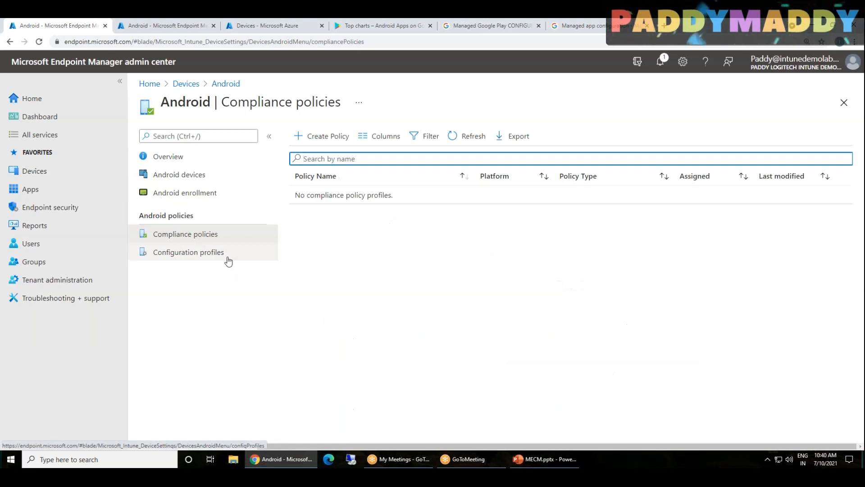
pyautogui.click(324, 137)
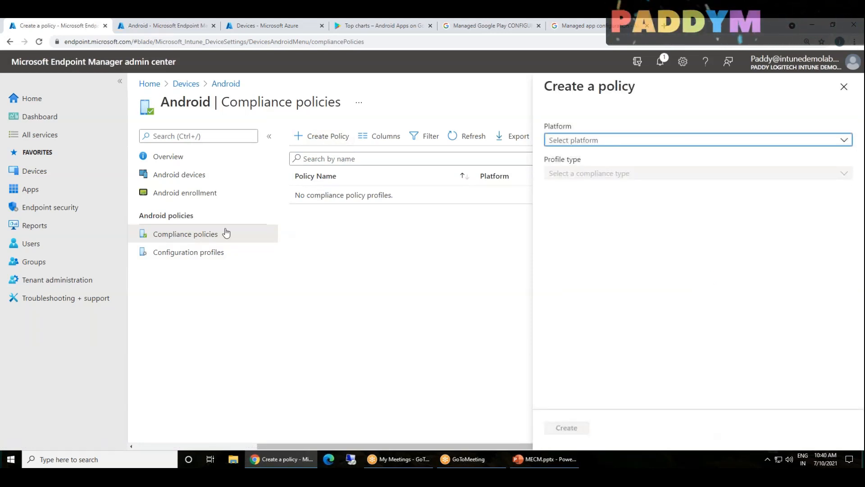
pyautogui.click(621, 143)
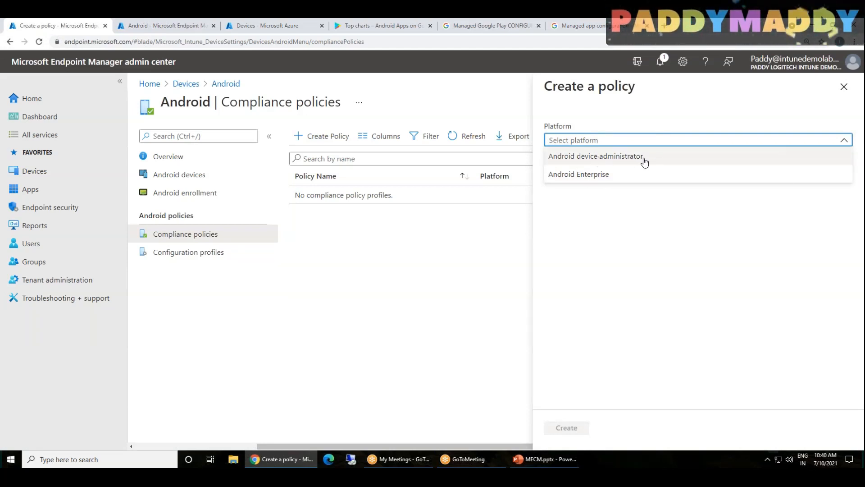
pyautogui.click(586, 181)
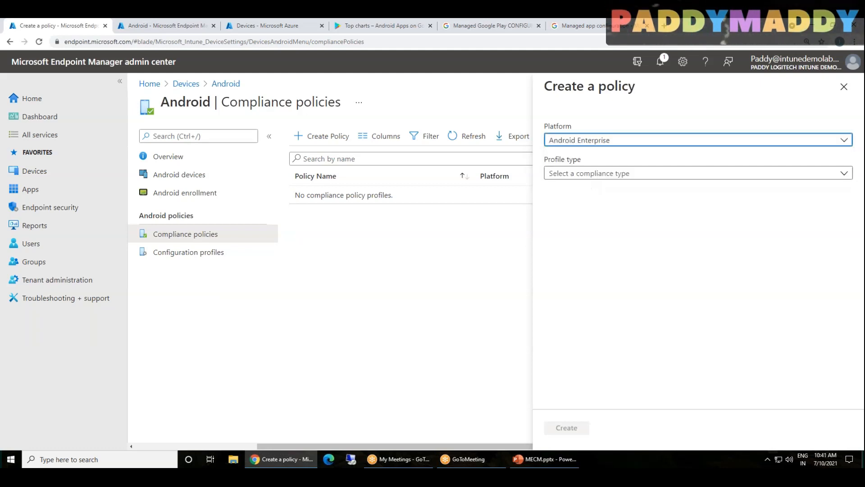
pyautogui.click(591, 144)
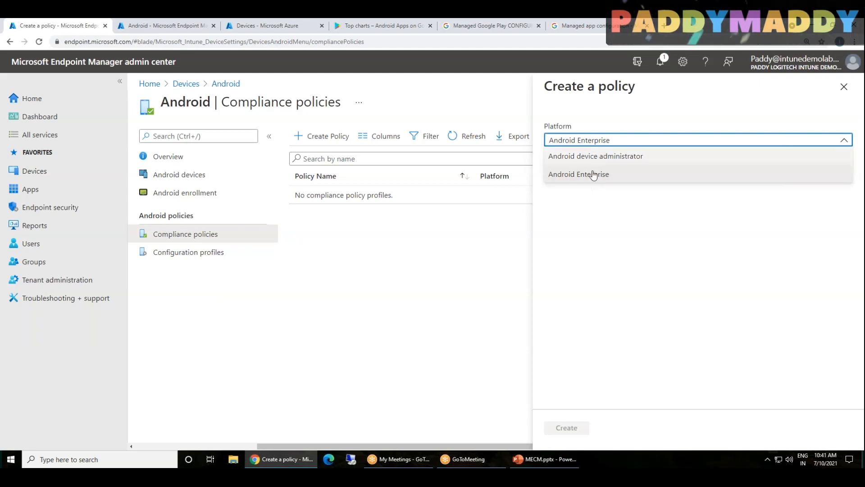
pyautogui.click(204, 202)
pyautogui.click(473, 91)
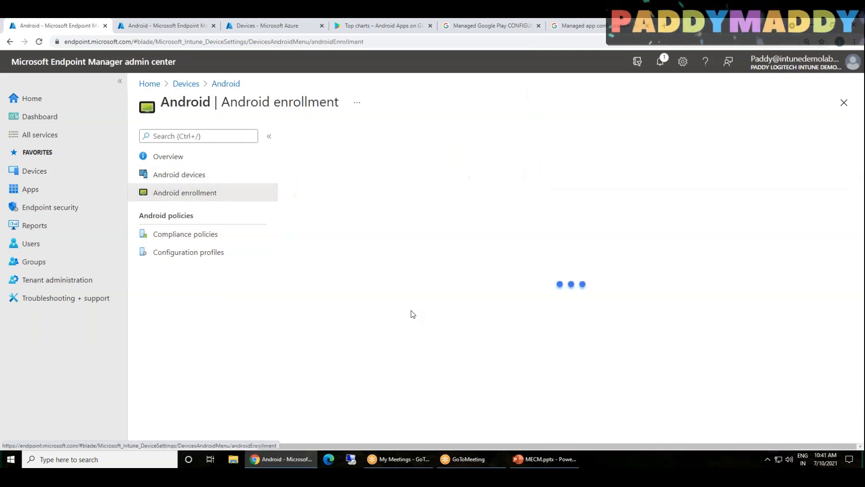
# Compare the Enrollment Profiles options with the Android device administrator section, highlighting each on the enrollment page
pyautogui.scroll(-3, 301, 168)
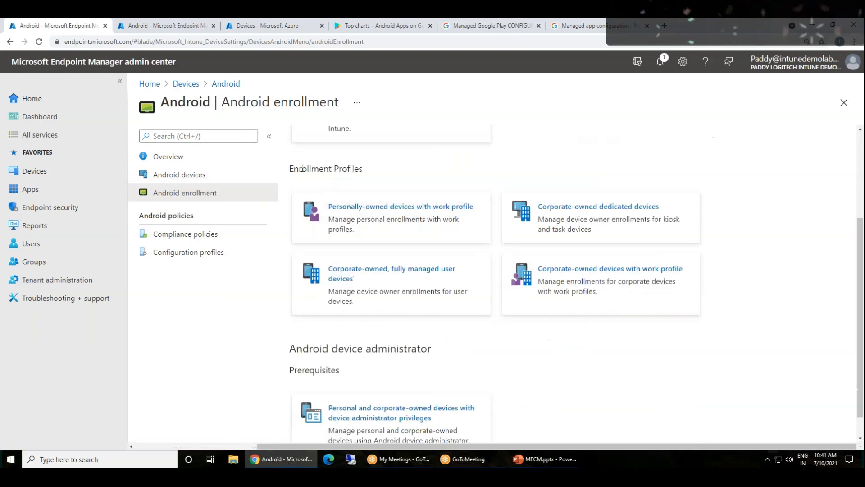
pyautogui.moveTo(302, 168); pyautogui.dragTo(403, 175)
pyautogui.moveTo(294, 351); pyautogui.dragTo(431, 350)
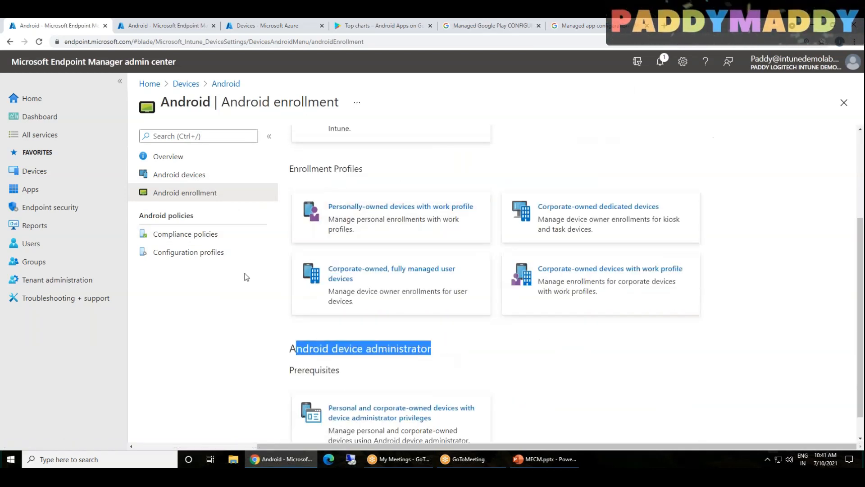
pyautogui.scroll(1, 415, 338)
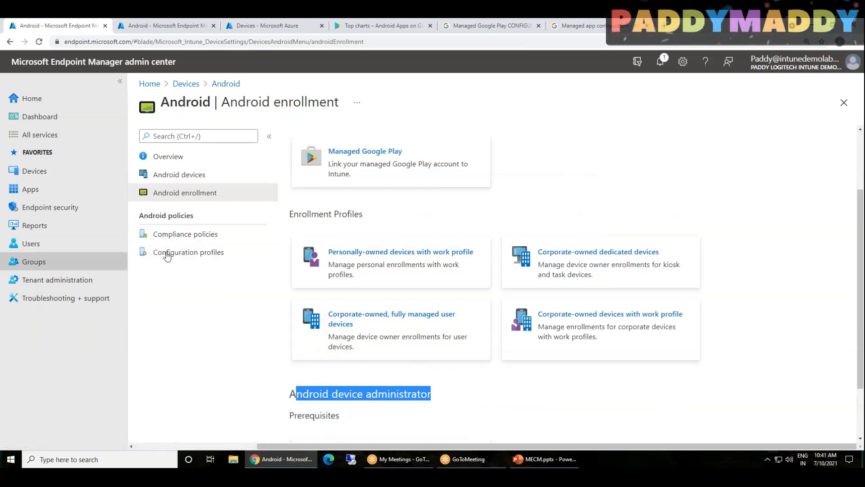
pyautogui.scroll(1, 411, 303)
pyautogui.moveTo(324, 260); pyautogui.dragTo(639, 399)
pyautogui.scroll(-3, 804, 321)
pyautogui.moveTo(323, 320); pyautogui.dragTo(392, 428)
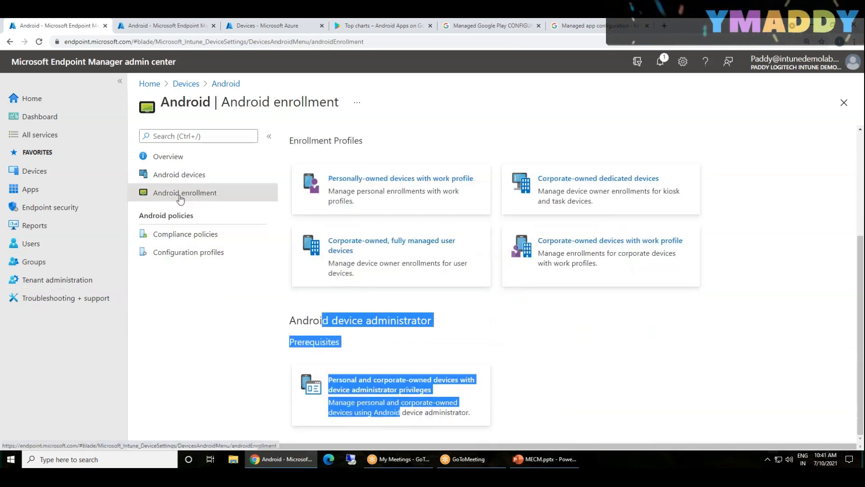
# Start a new Android compliance policy and set its platform to Android Enterprise
pyautogui.click(181, 235)
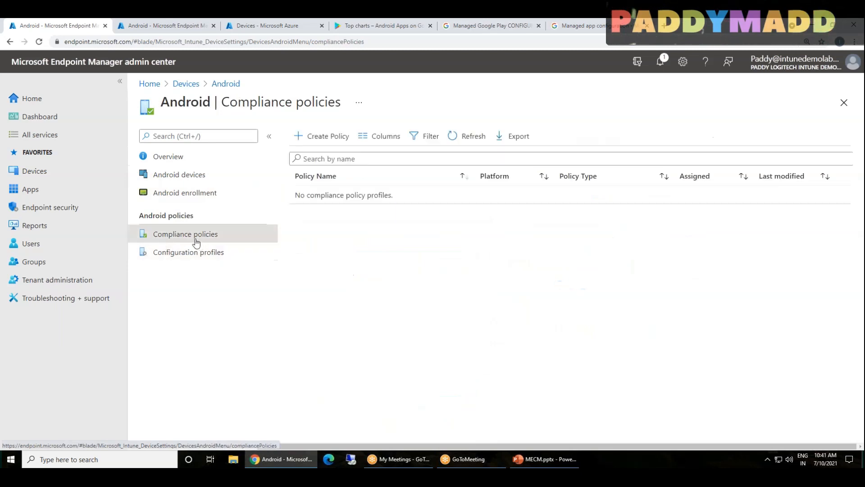
pyautogui.click(328, 136)
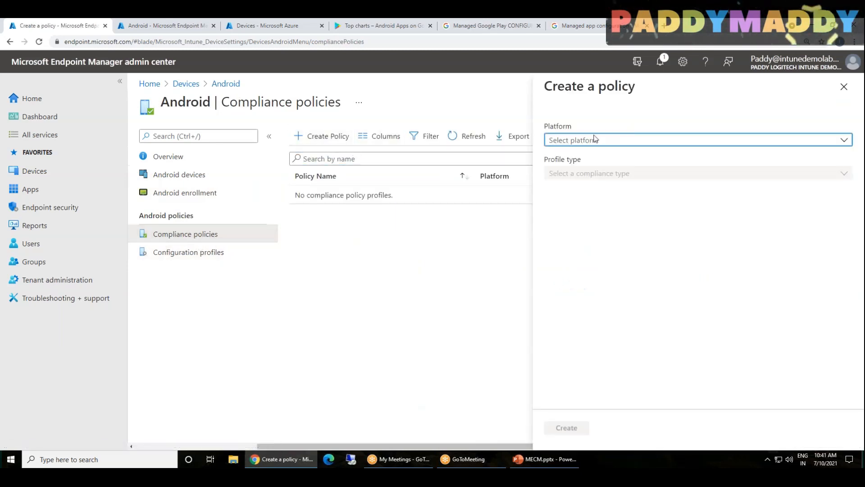
pyautogui.click(593, 139)
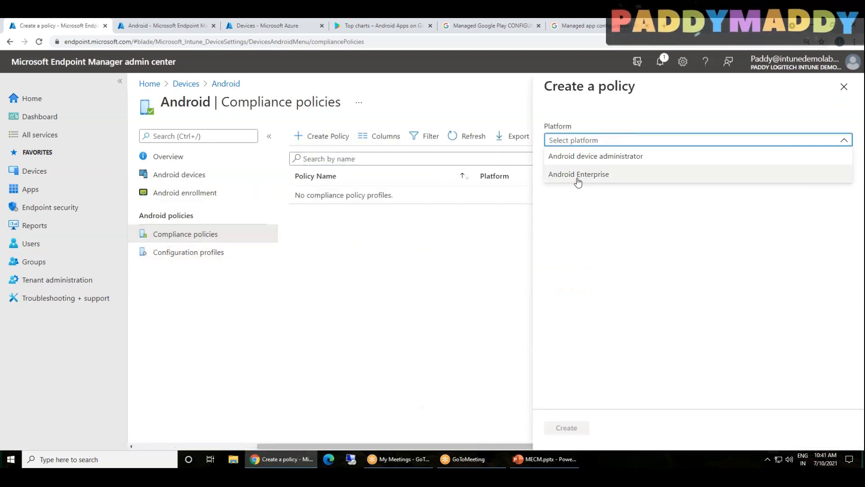
pyautogui.click(578, 176)
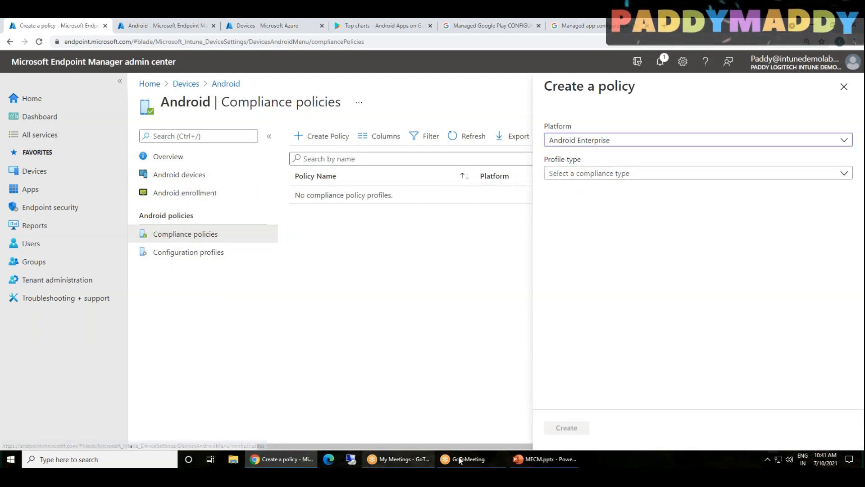
# Switch to the MECM.pptx presentation in PowerPoint and circle the Corporate-owned and BYOD headings on the Android Enterprise Offering slide
pyautogui.click(534, 457)
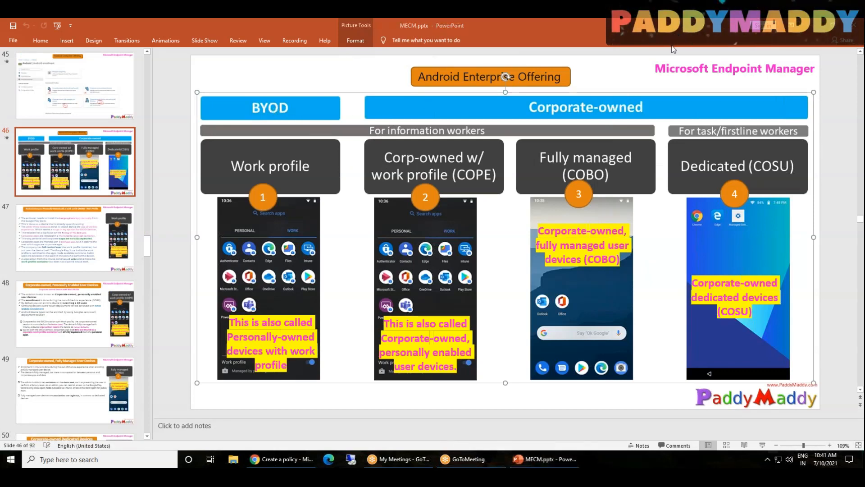
pyautogui.moveTo(356, 93)
pyautogui.mouseDown()
pyautogui.moveTo(532, 80)
pyautogui.moveTo(388, 90)
pyautogui.mouseUp()
pyautogui.moveTo(308, 84)
pyautogui.mouseDown()
pyautogui.moveTo(252, 92)
pyautogui.moveTo(284, 96)
pyautogui.mouseUp()
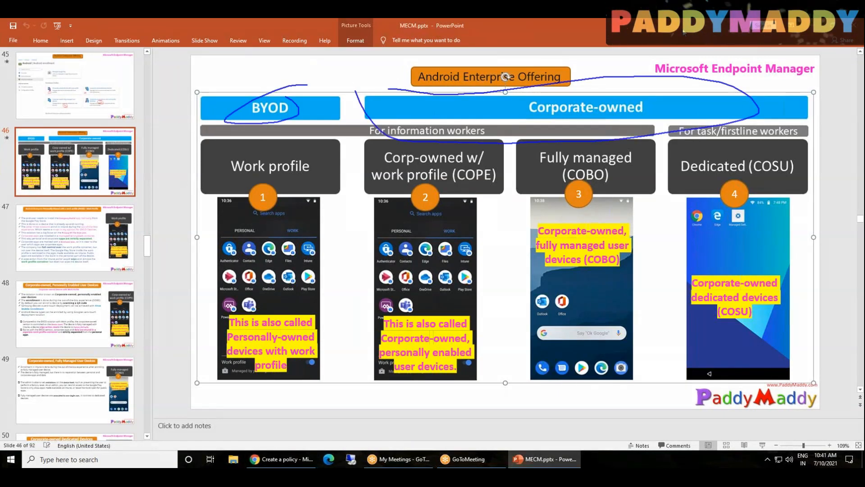
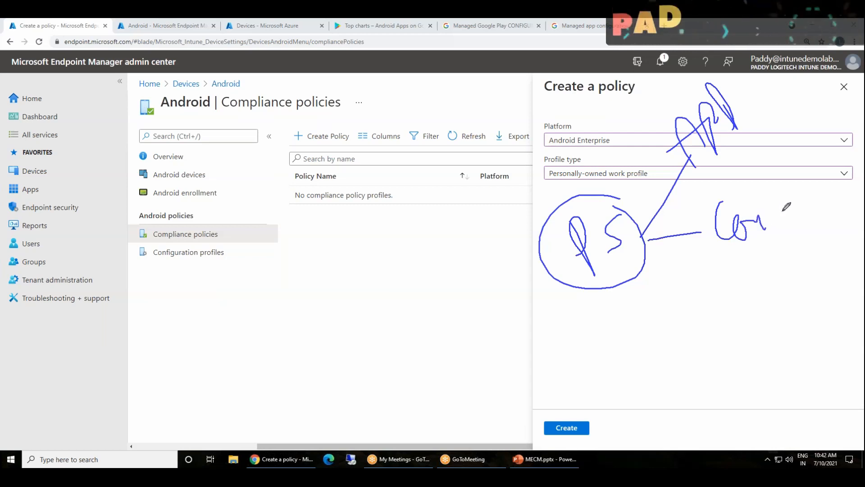
# Draw a circle around the handwritten "Corp" below the circled "PS" in the policy creation pane
pyautogui.moveTo(598, 333)
pyautogui.mouseDown()
pyautogui.moveTo(585, 367)
pyautogui.moveTo(666, 354)
pyautogui.moveTo(678, 331)
pyautogui.moveTo(686, 366)
pyautogui.moveTo(645, 304)
pyautogui.mouseUp()
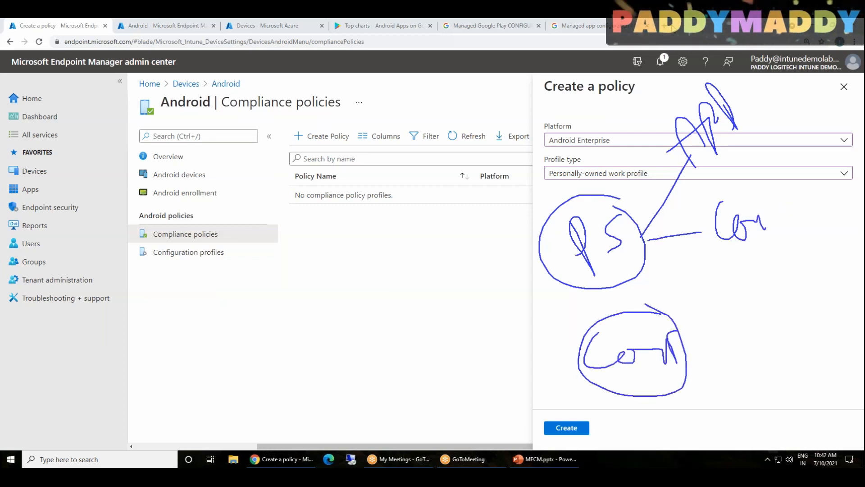
# Clear the drawn annotations and create the Android Enterprise policy, naming it "Personally-owned work profile"
pyautogui.click(675, 25)
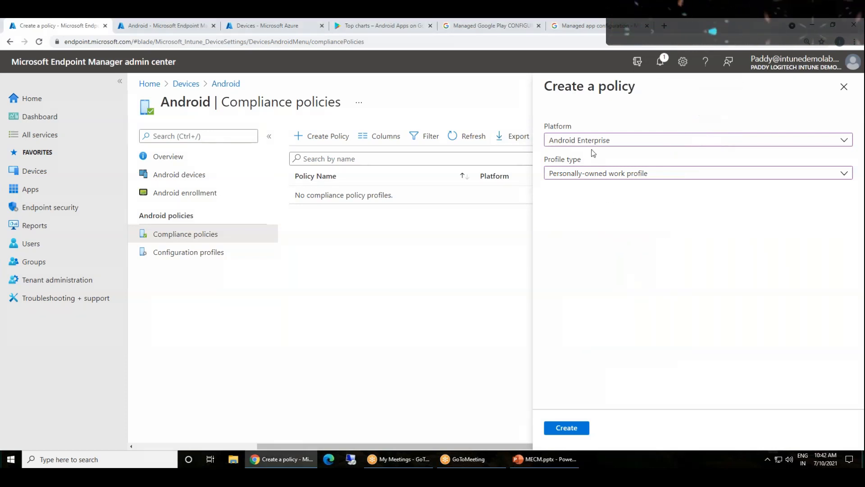
pyautogui.click(567, 427)
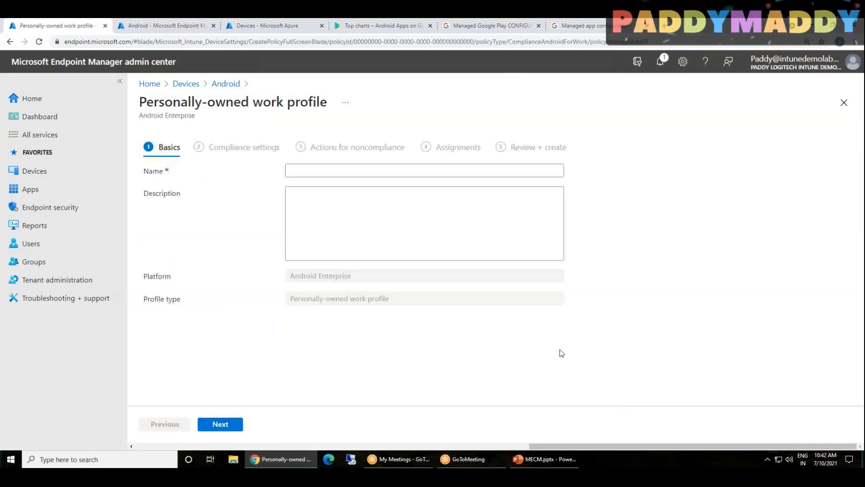
pyautogui.tripleClick(203, 103)
pyautogui.hotkey('ctrl', 'c')
pyautogui.click(320, 168)
pyautogui.hotkey('ctrl', 'v')
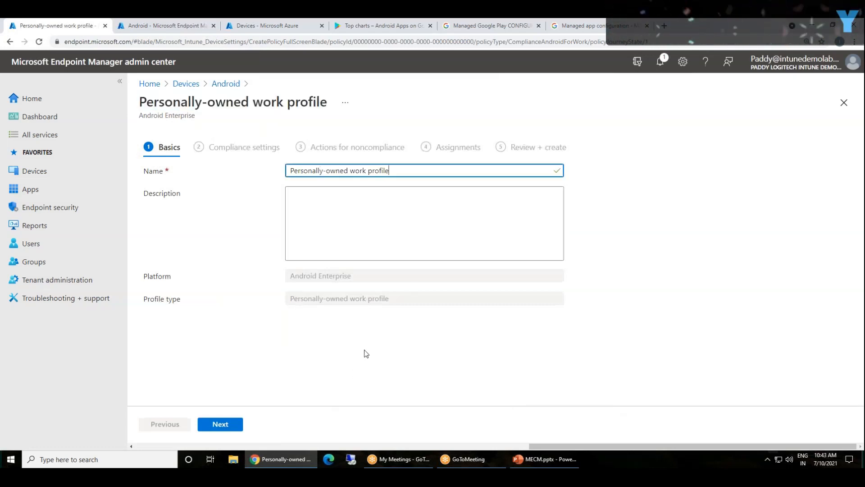
pyautogui.click(220, 424)
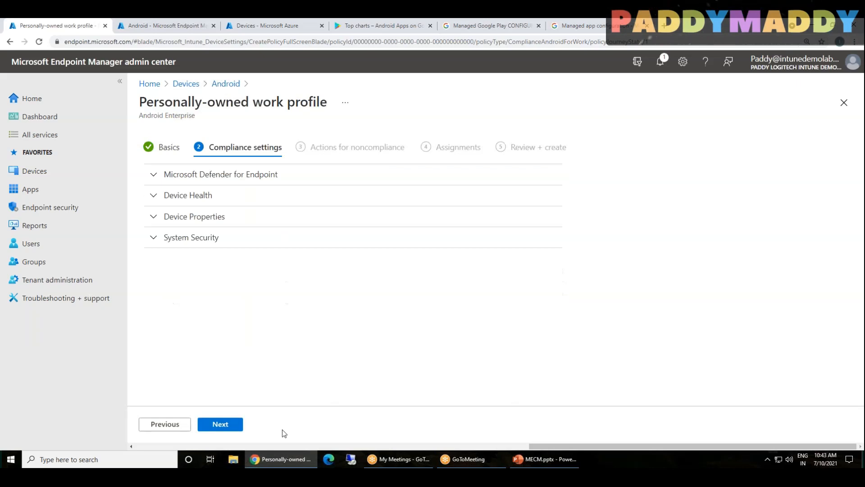
# Expand the System Security and Microsoft Defender for Endpoint settings and review the machine risk score options, keeping Not configured
pyautogui.click(190, 246)
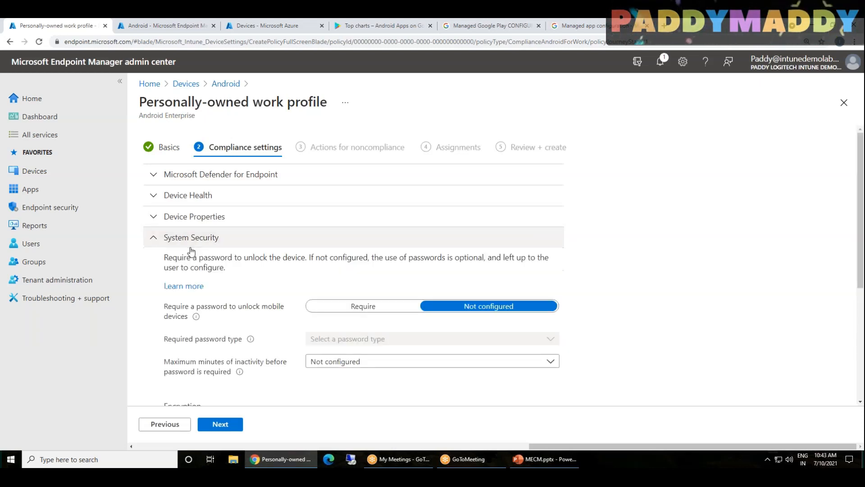
pyautogui.click(193, 174)
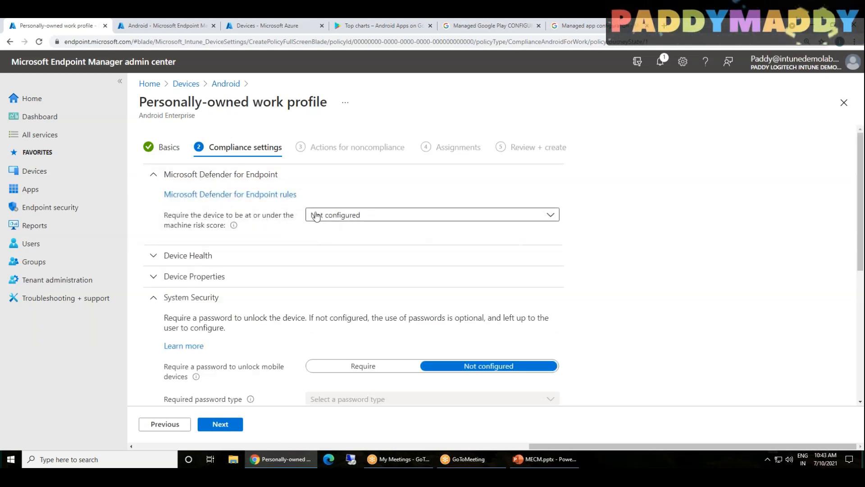
pyautogui.click(381, 216)
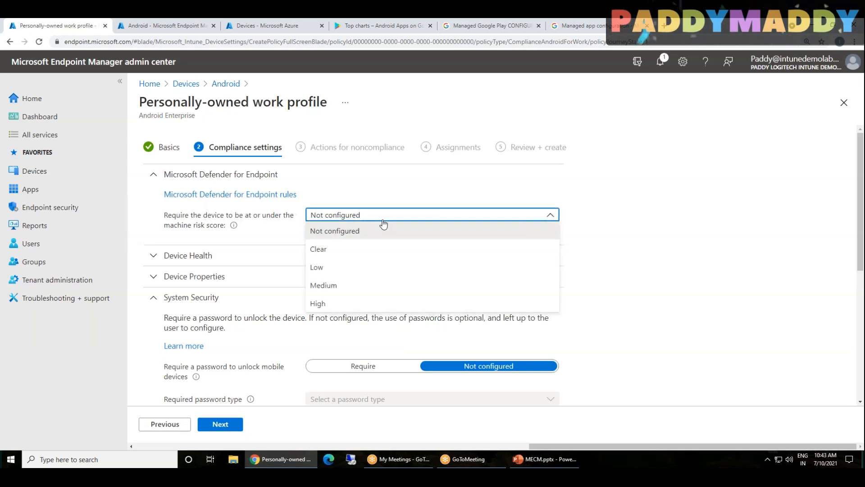
pyautogui.click(314, 231)
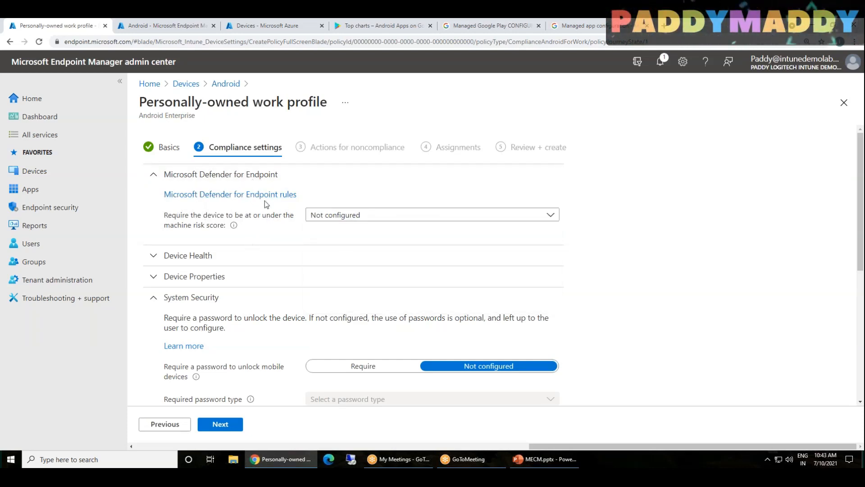
# Under Device Health, highlight the rooted devices and Google Play Protect settings and set Google Play Services is configured to Require
pyautogui.click(253, 197)
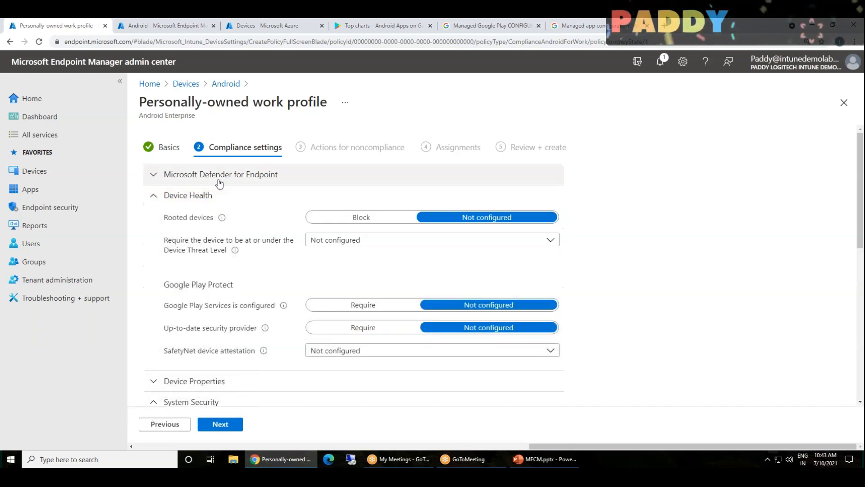
pyautogui.moveTo(159, 218); pyautogui.dragTo(201, 219)
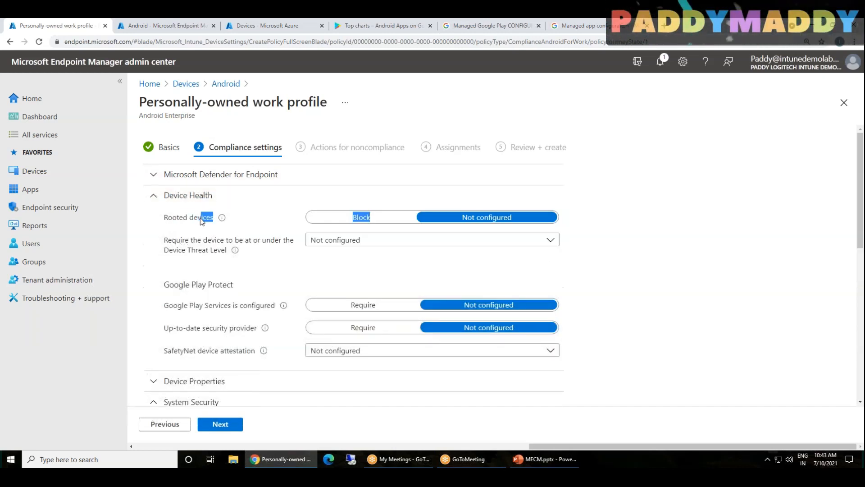
pyautogui.scroll(-1, 237, 276)
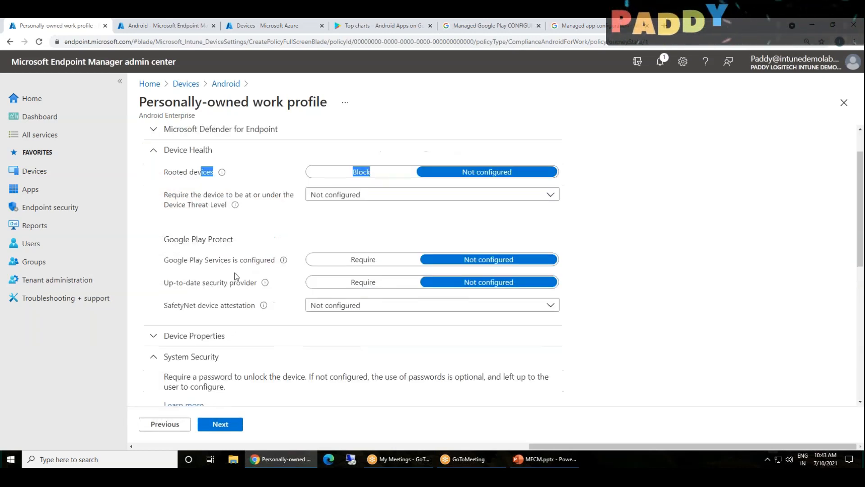
pyautogui.moveTo(160, 240); pyautogui.dragTo(236, 238)
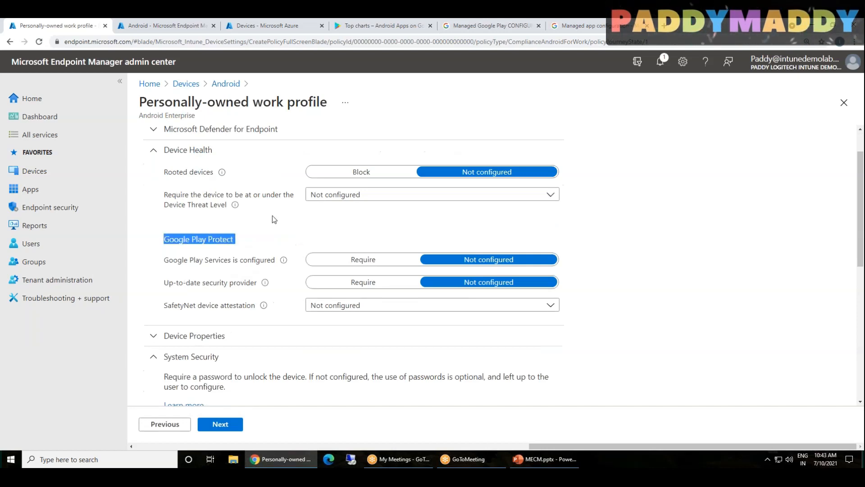
pyautogui.click(347, 261)
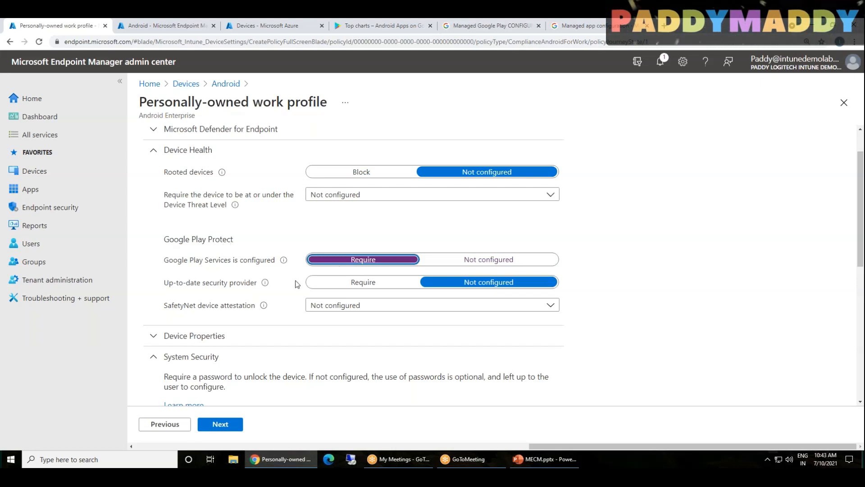
pyautogui.scroll(1, 284, 245)
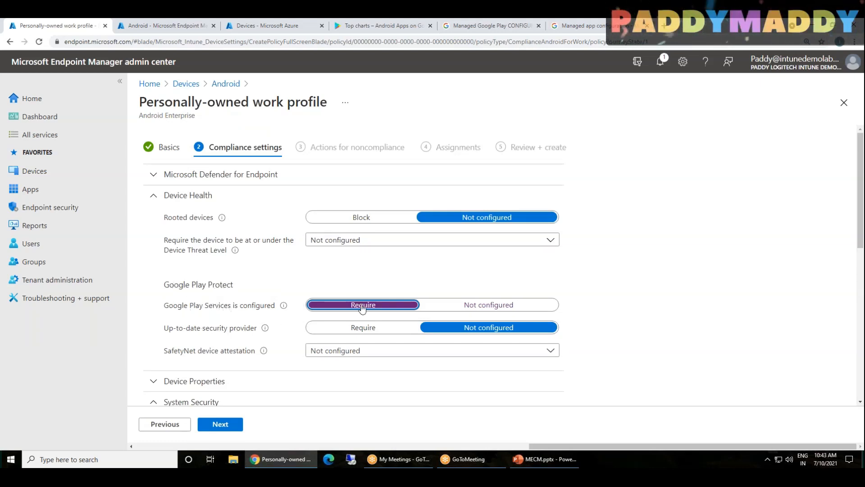
# Under Device Properties, set the minimum OS version to 8.0 and the maximum OS version to 11.0
pyautogui.scroll(-1, 326, 277)
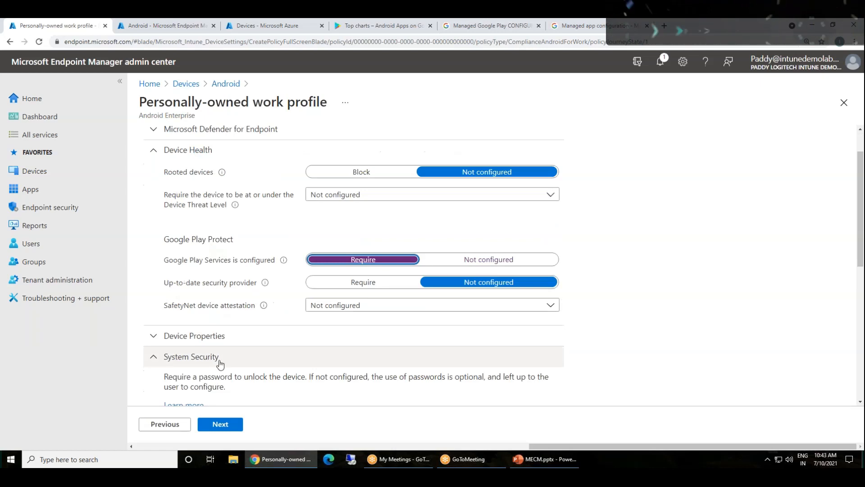
pyautogui.scroll(-1, 218, 329)
pyautogui.click(219, 293)
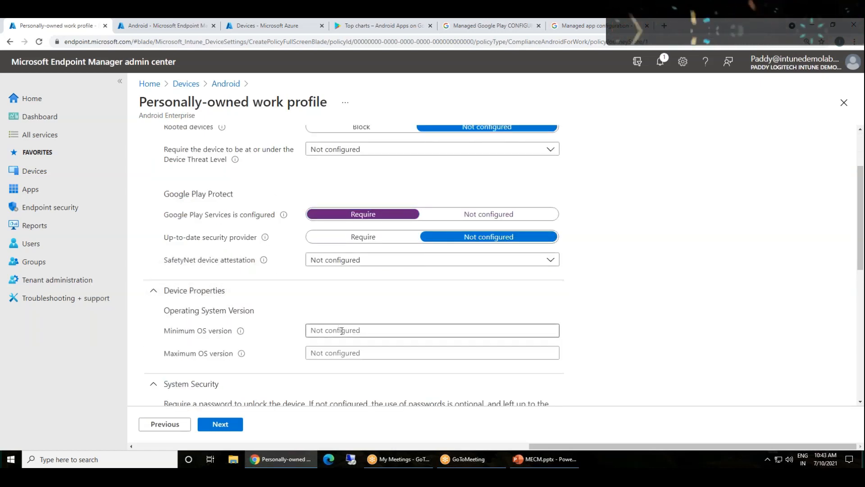
pyautogui.scroll(2, 343, 330)
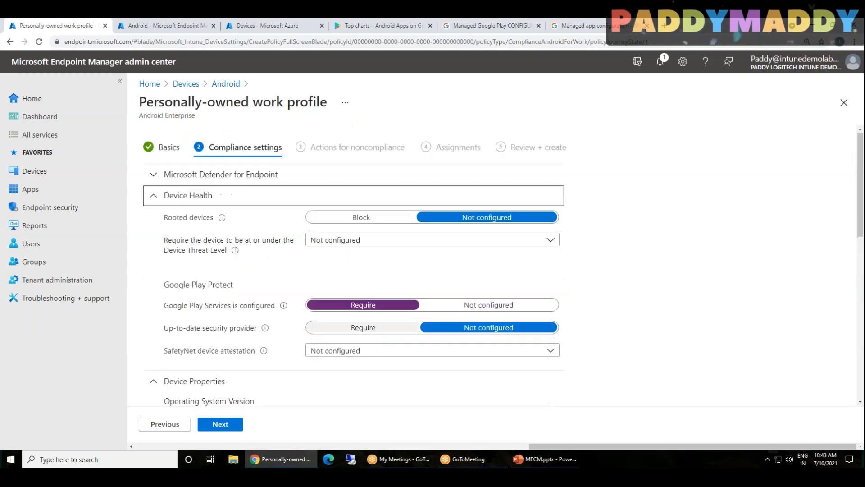
pyautogui.scroll(-2, 344, 332)
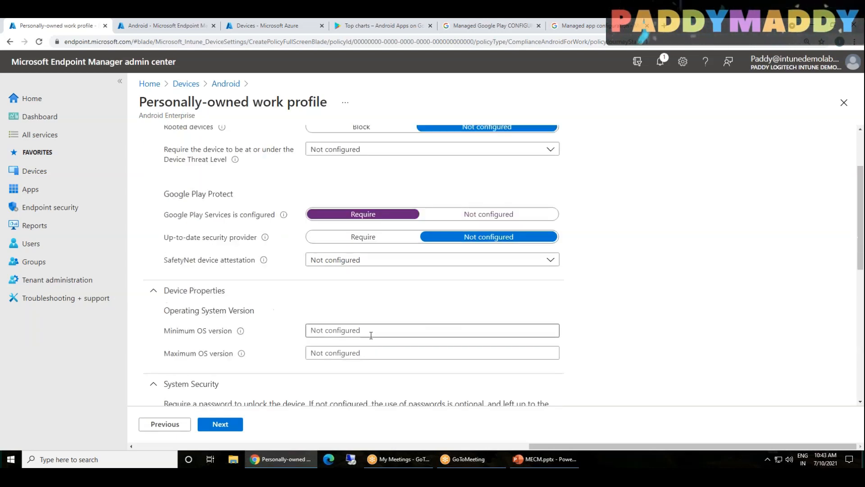
pyautogui.click(356, 333)
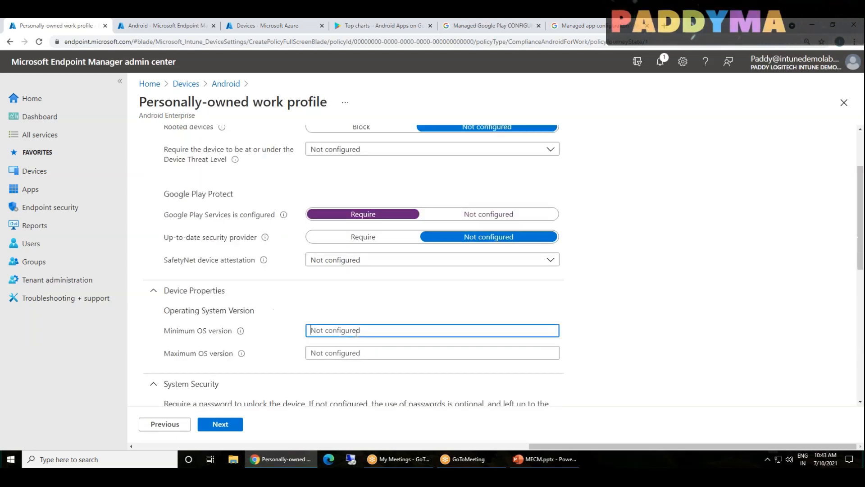
pyautogui.write('8.0')
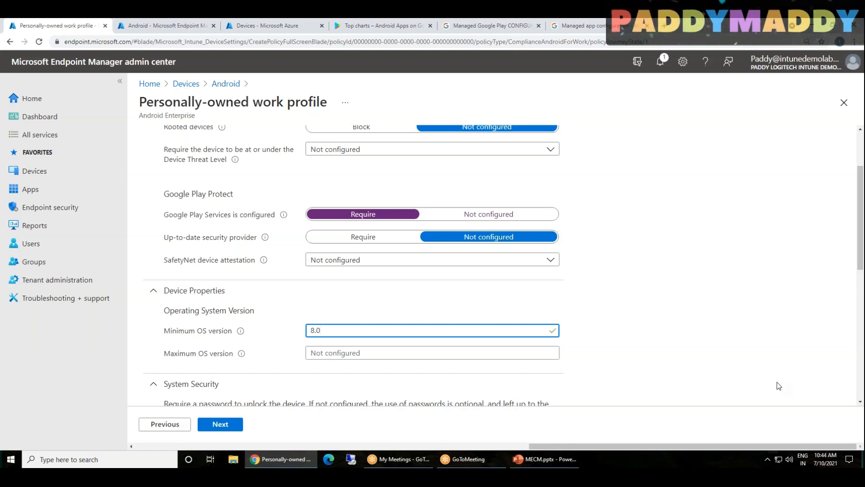
pyautogui.click(348, 352)
pyautogui.write('11')
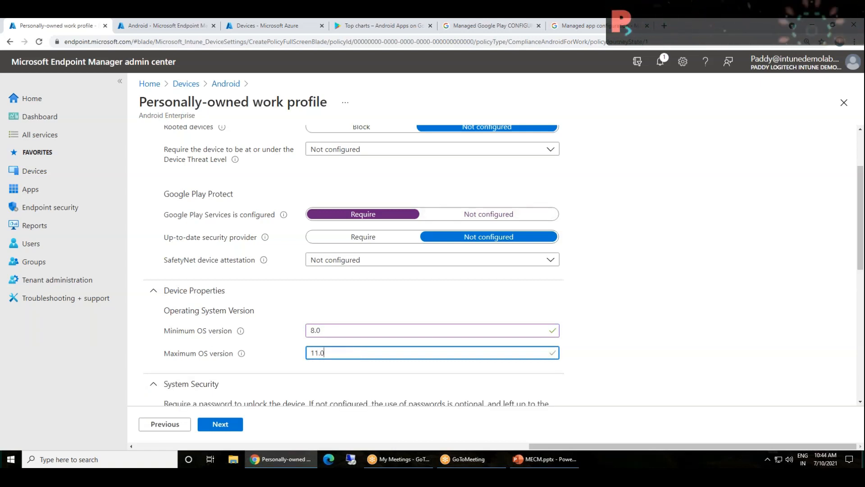
# Highlight the minimum OS version setting and collapse the Device Properties section
pyautogui.moveTo(327, 332); pyautogui.dragTo(309, 332)
pyautogui.moveTo(212, 332); pyautogui.dragTo(192, 333)
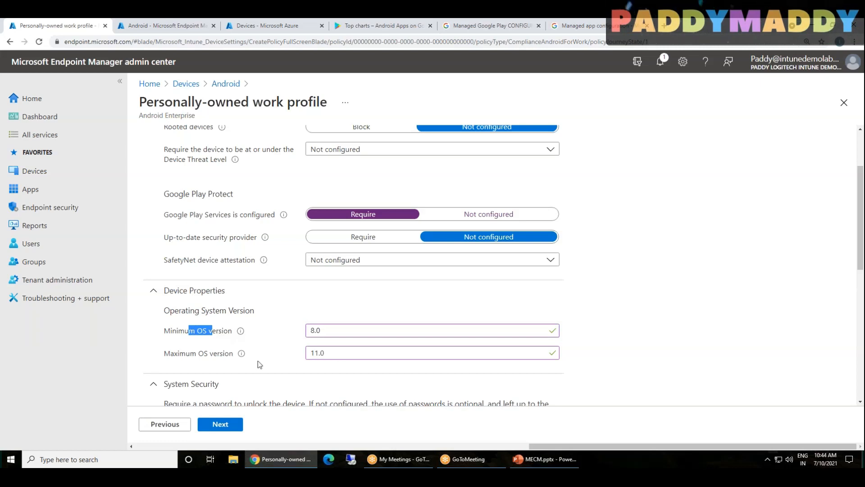
pyautogui.click(191, 335)
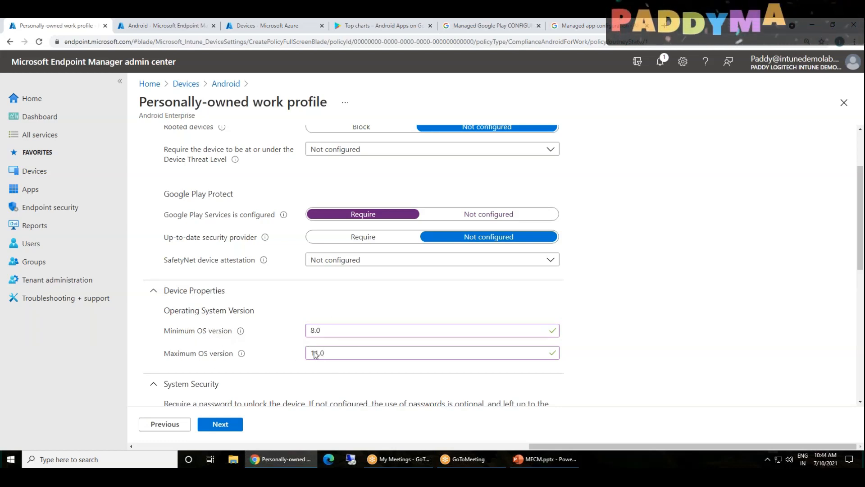
pyautogui.click(204, 299)
# Highlight the System Security password description and set the password for unlocking mobile devices to Require
pyautogui.scroll(-2, 205, 300)
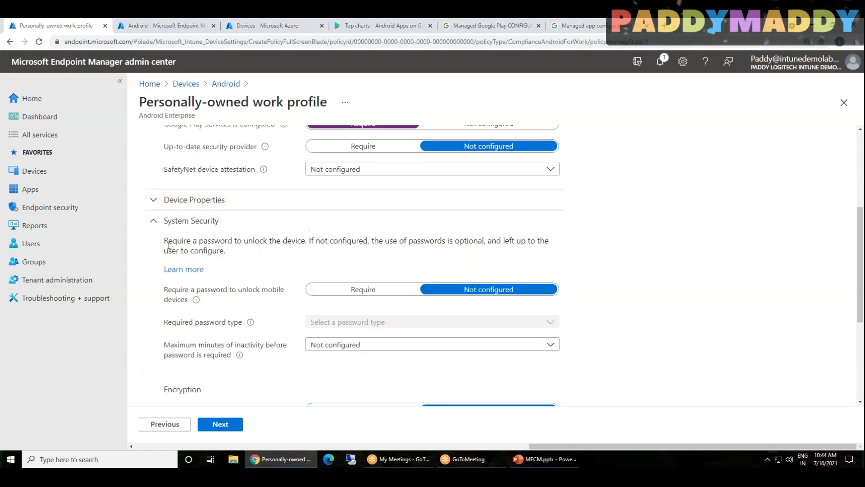
pyautogui.moveTo(168, 243); pyautogui.dragTo(228, 251)
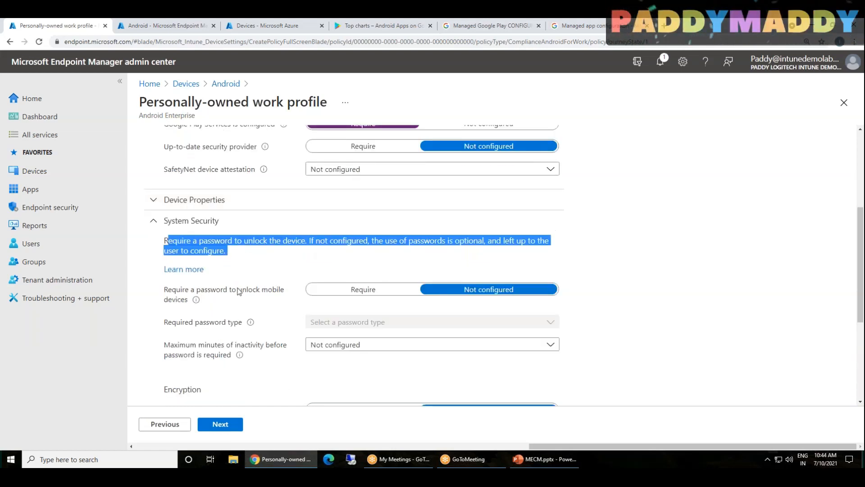
pyautogui.moveTo(231, 290); pyautogui.dragTo(256, 291)
pyautogui.click(371, 292)
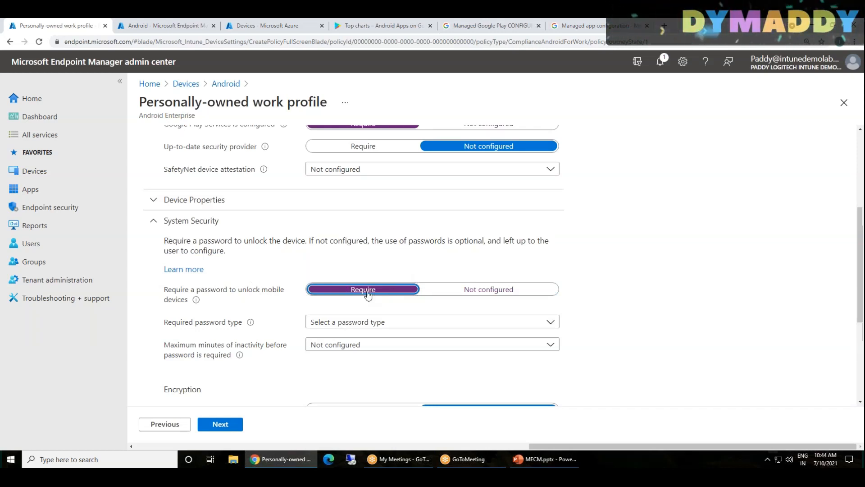
# Set the required password type to At least numeric and the minimum password length to 6
pyautogui.scroll(-1, 367, 294)
pyautogui.scroll(-1, 250, 326)
pyautogui.click(335, 234)
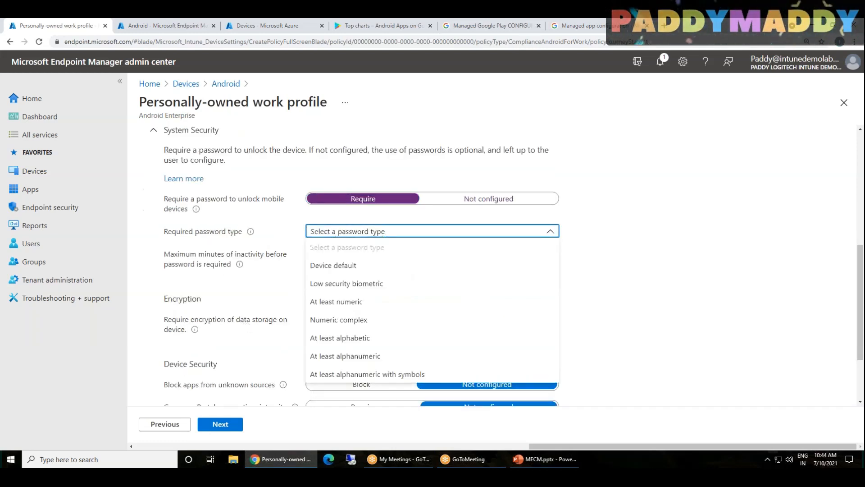
pyautogui.click(355, 302)
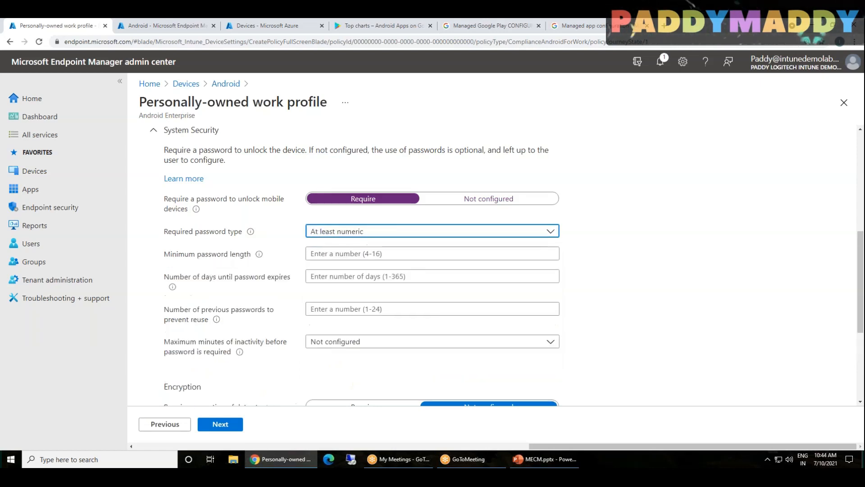
pyautogui.click(354, 253)
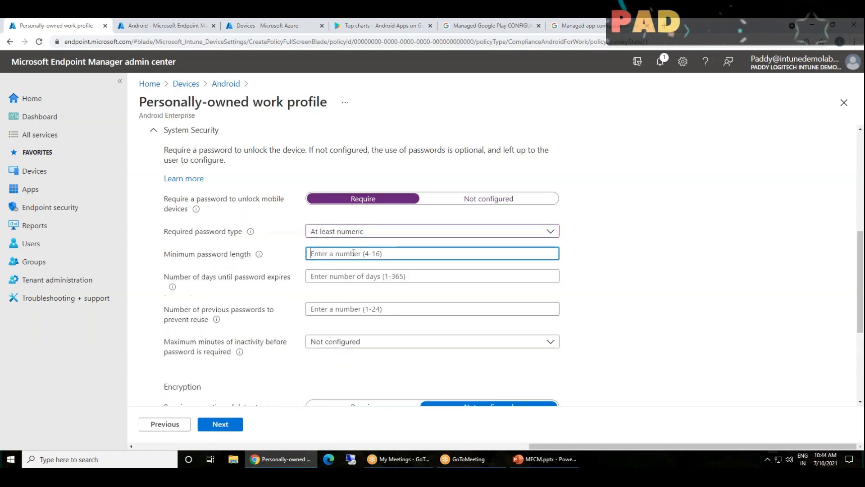
pyautogui.write('6')
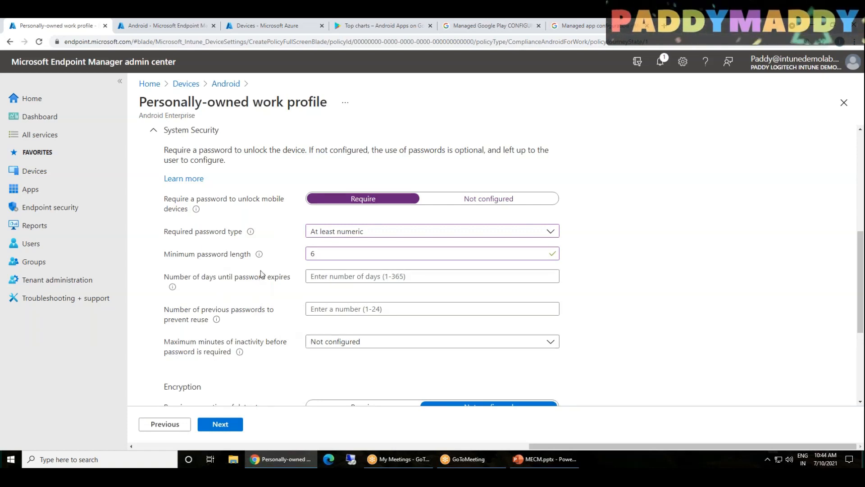
# Under Device Security, set Block apps from unknown sources to Block and highlight the Company Portal app runtime integrity setting
pyautogui.scroll(-3, 261, 269)
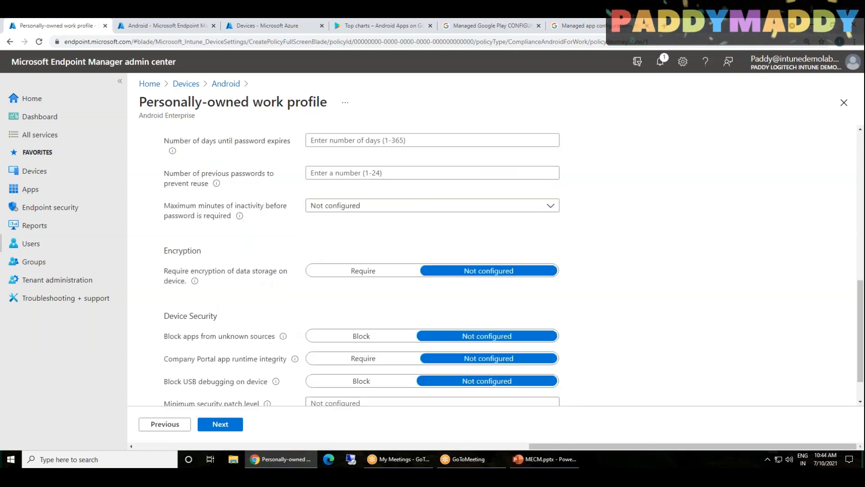
pyautogui.scroll(-1, 212, 342)
pyautogui.scroll(2, 211, 341)
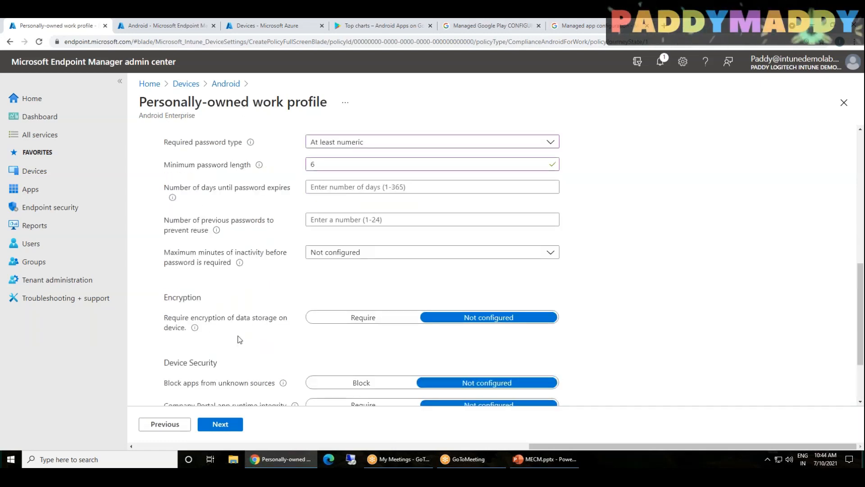
pyautogui.scroll(-1, 260, 334)
pyautogui.scroll(-1, 259, 334)
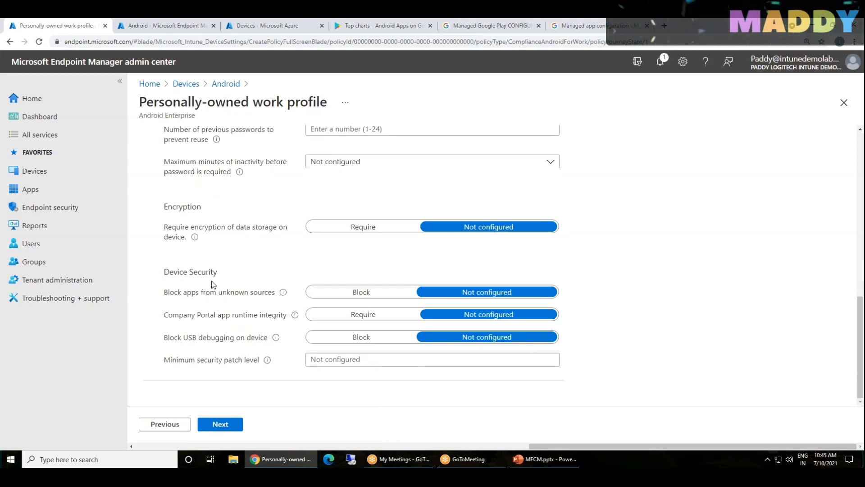
pyautogui.moveTo(170, 291); pyautogui.dragTo(251, 295)
pyautogui.click(344, 298)
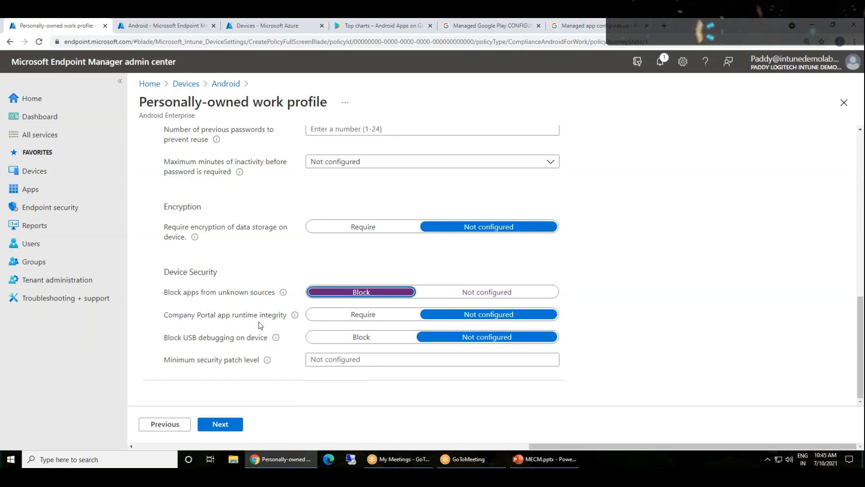
pyautogui.moveTo(168, 317); pyautogui.dragTo(254, 318)
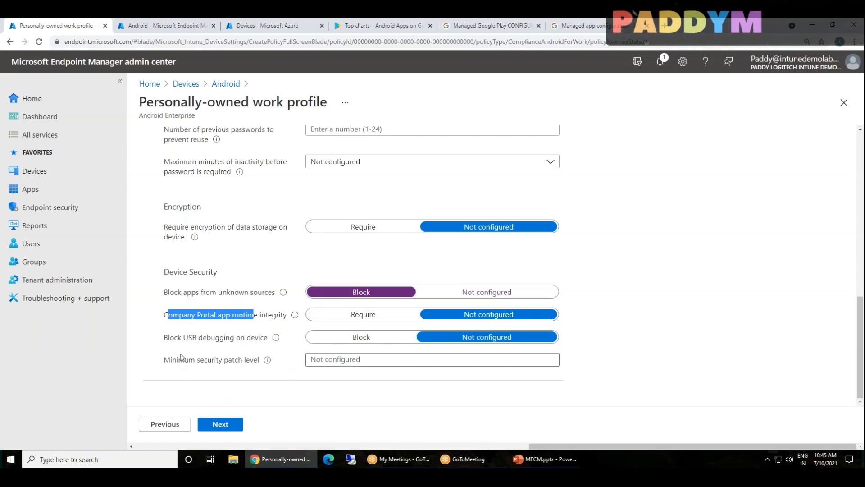
# Highlight the Block USB debugging on device setting under Device Security
pyautogui.tripleClick(167, 342)
pyautogui.doubleClick(241, 338)
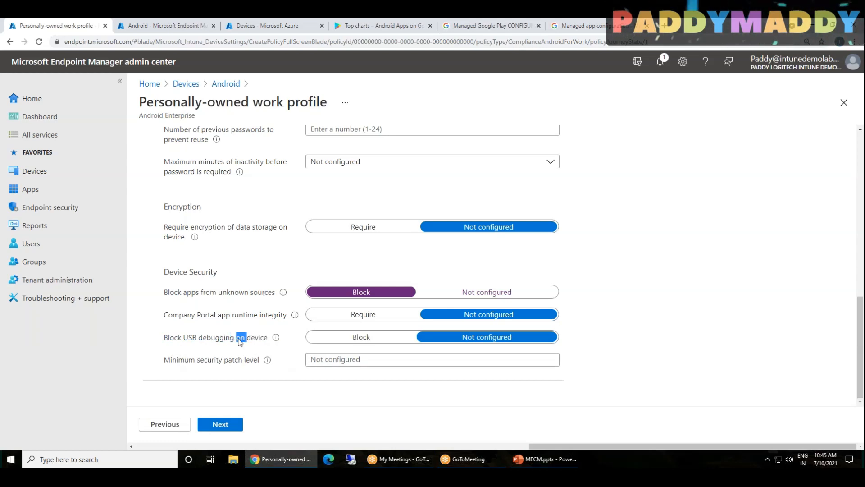
pyautogui.moveTo(163, 345); pyautogui.dragTo(251, 332)
pyautogui.doubleClick(247, 334)
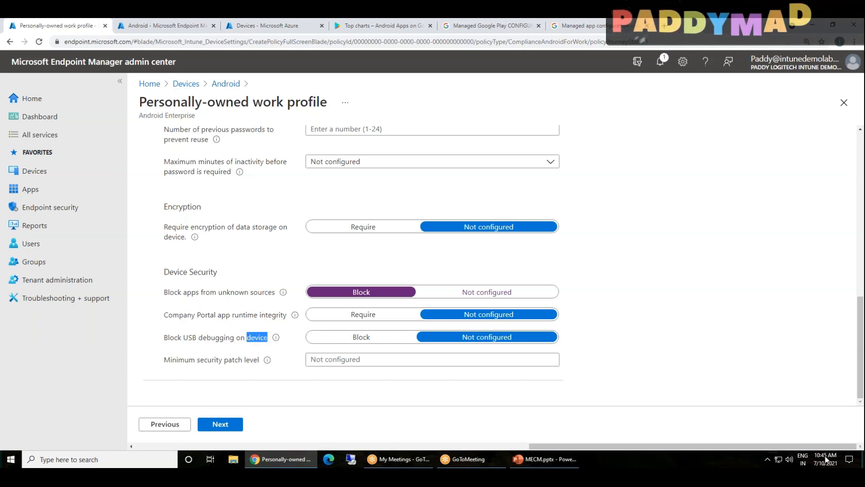
pyautogui.moveTo(168, 337); pyautogui.dragTo(241, 338)
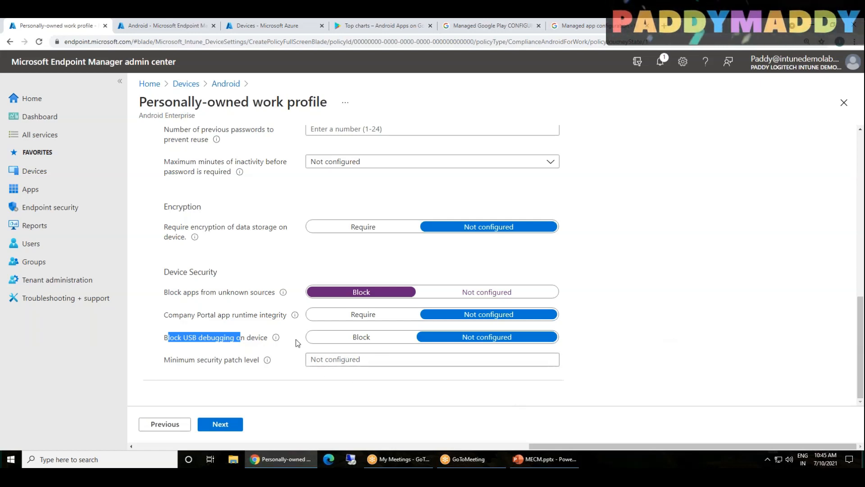
# Collapse the System Security section, keep the default noncompliance action, and assign the policy to all users
pyautogui.scroll(10, 297, 341)
pyautogui.click(216, 195)
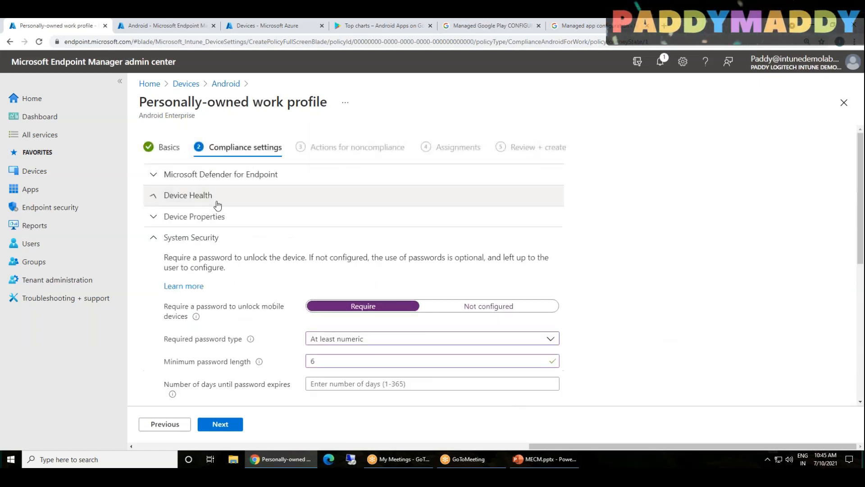
pyautogui.click(212, 237)
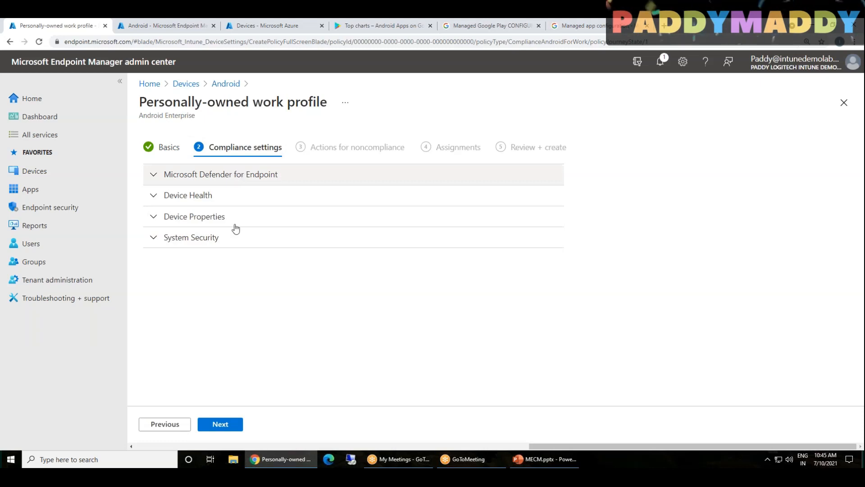
pyautogui.click(232, 418)
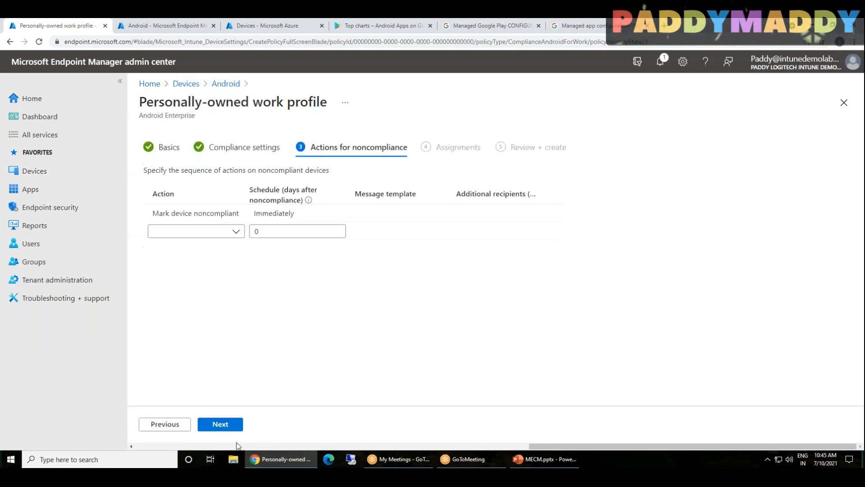
pyautogui.click(230, 428)
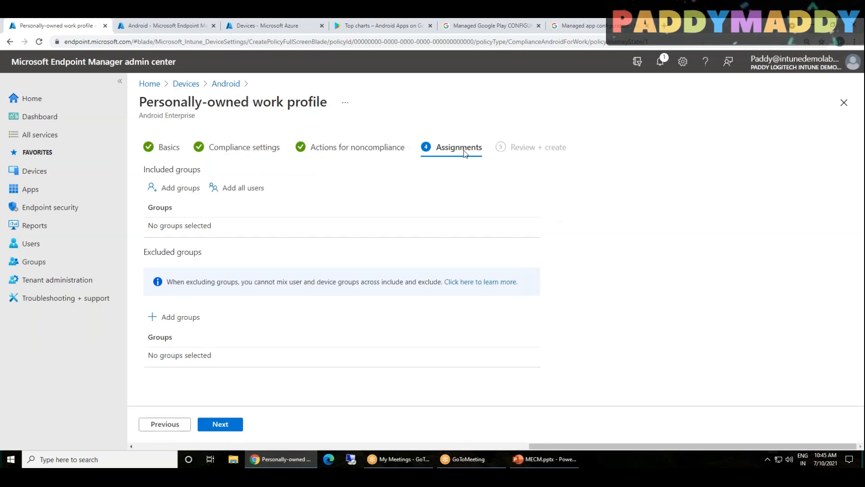
pyautogui.click(241, 190)
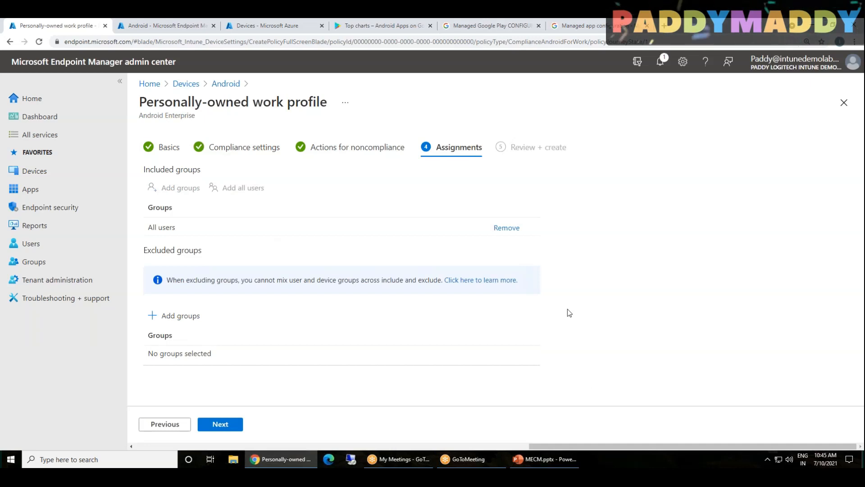
# Create the personally-owned work profile compliance policy from its summary and dismiss the notification
pyautogui.moveTo(139, 107); pyautogui.dragTo(309, 105)
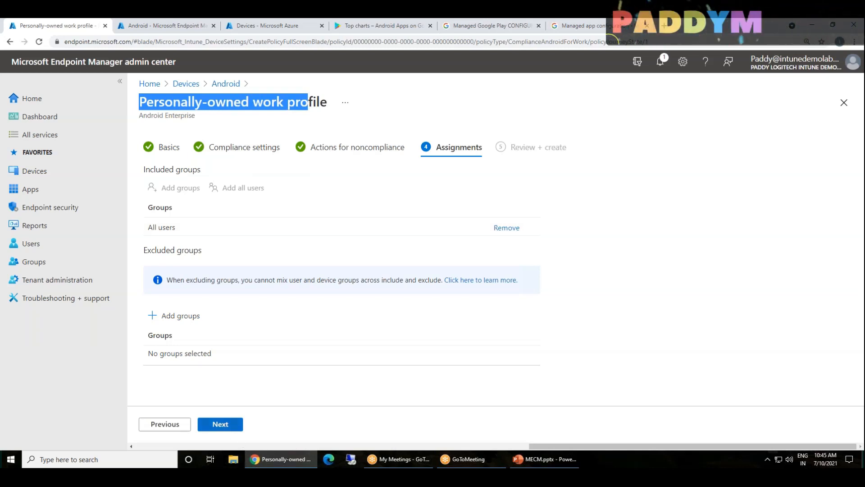
pyautogui.click(220, 424)
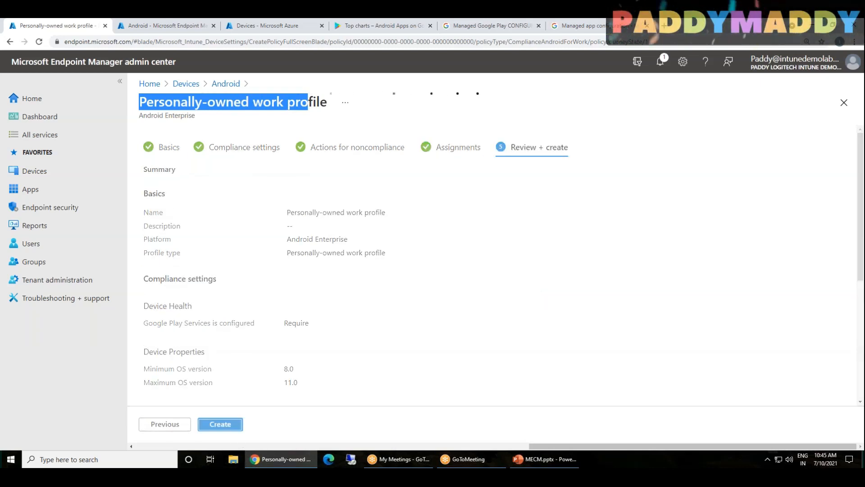
pyautogui.click(221, 424)
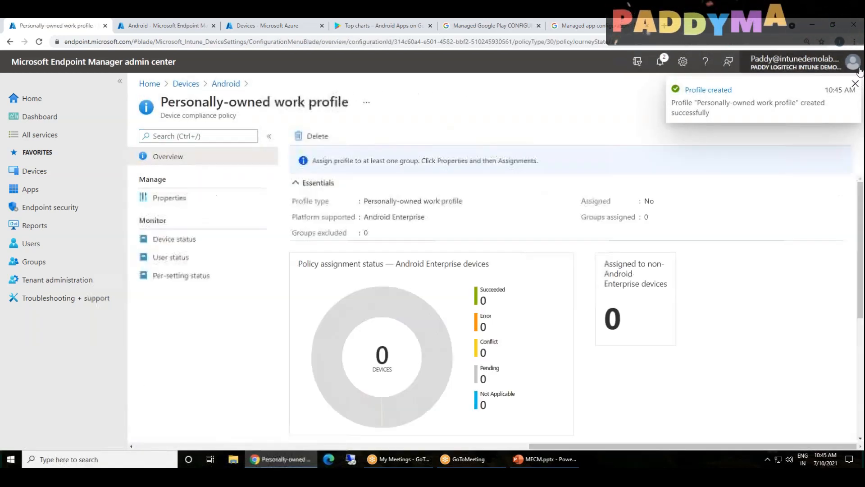
pyautogui.click(855, 84)
# Start a new Android compliance policy with platform Android Enterprise and profile type Fully managed, dedicated, and corporate-owned work profile
pyautogui.click(226, 84)
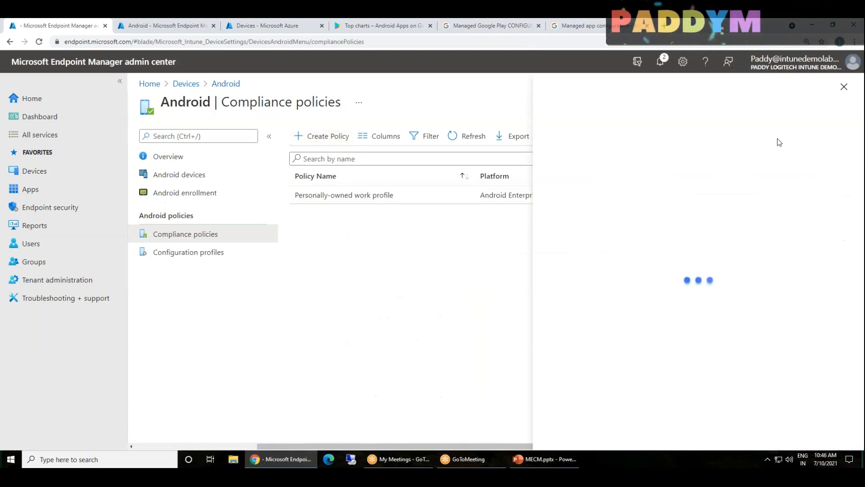
pyautogui.click(630, 142)
pyautogui.click(614, 179)
pyautogui.click(613, 175)
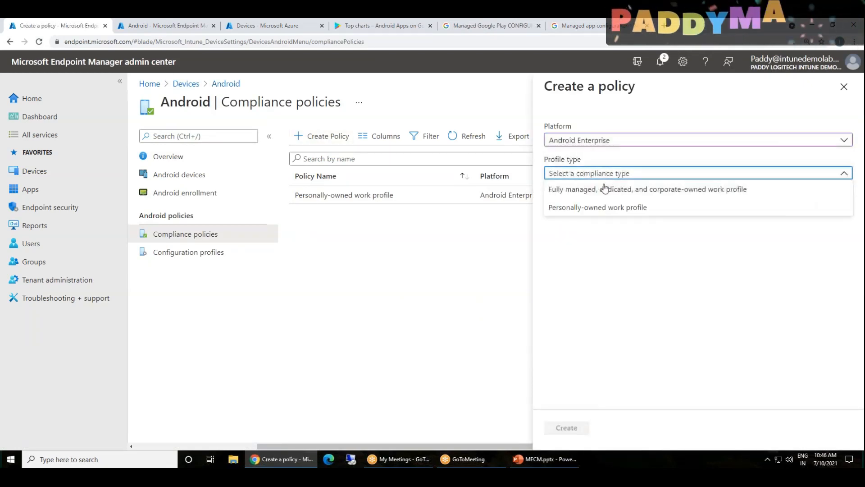
pyautogui.click(610, 188)
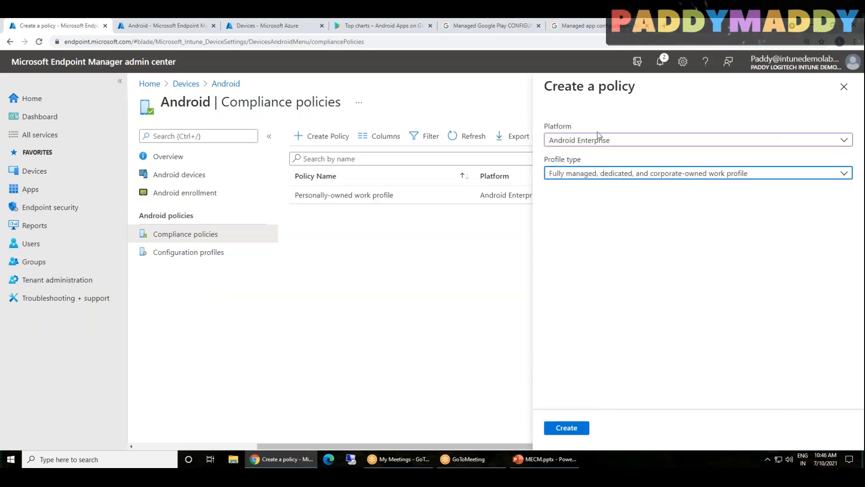
pyautogui.click(571, 429)
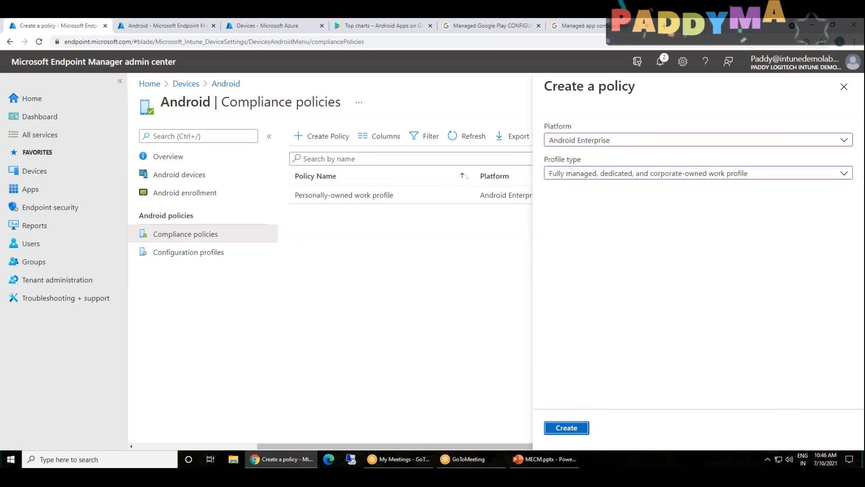
# Name the policy "Fully managed, dedicated, and corporate-owned work profile" and continue to the compliance settings
pyautogui.doubleClick(220, 104)
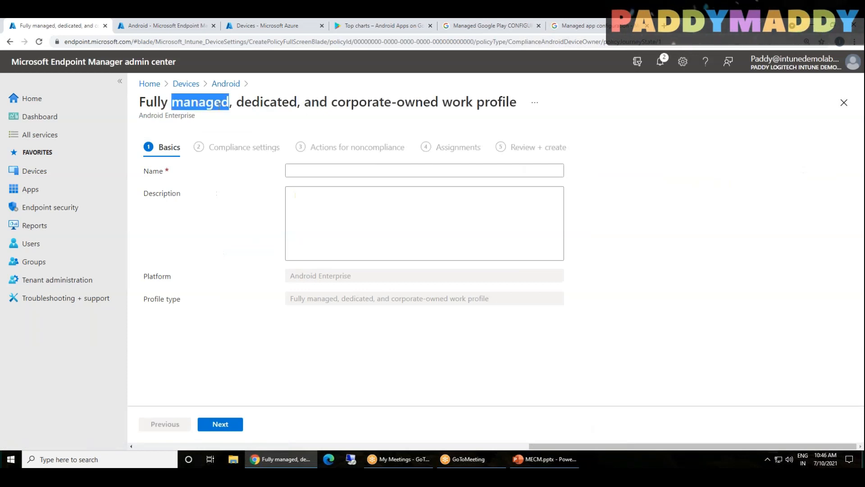
pyautogui.tripleClick(219, 103)
pyautogui.click(308, 169)
pyautogui.write('Fully managed, dedicated, and corporate-owned work profile')
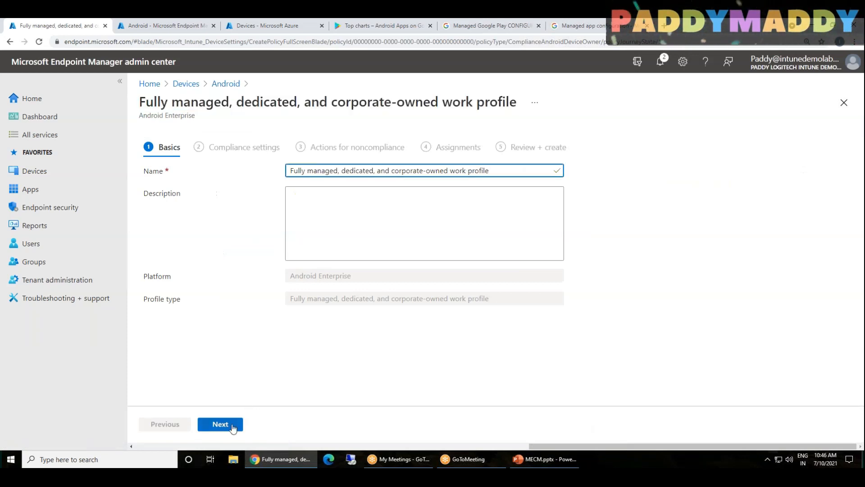
pyautogui.click(221, 424)
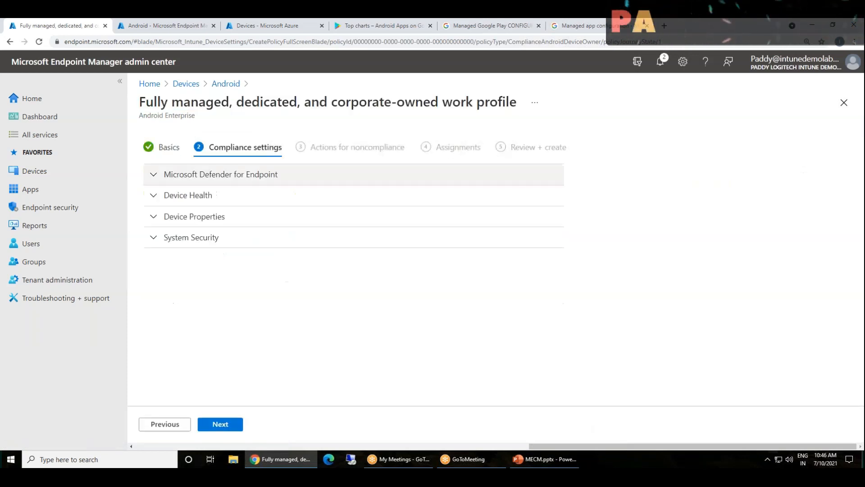
# Look through the Microsoft Defender for Endpoint and Device Health compliance settings
pyautogui.click(240, 175)
pyautogui.click(240, 176)
pyautogui.click(246, 196)
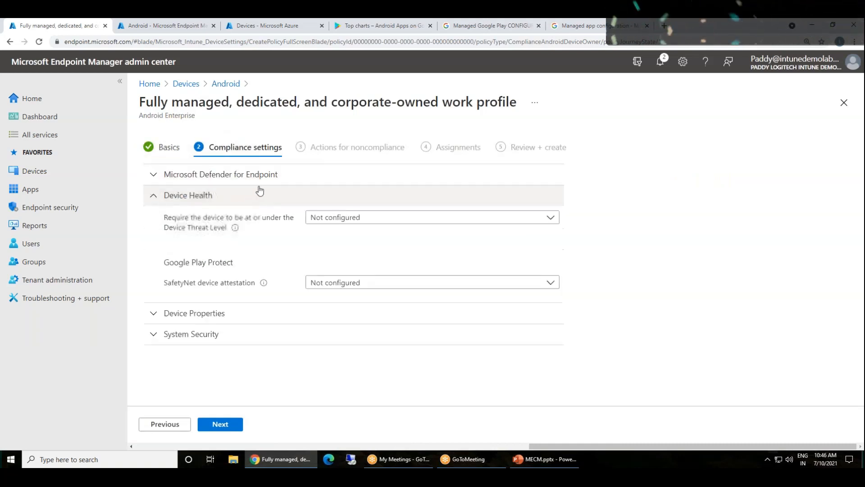
pyautogui.click(219, 200)
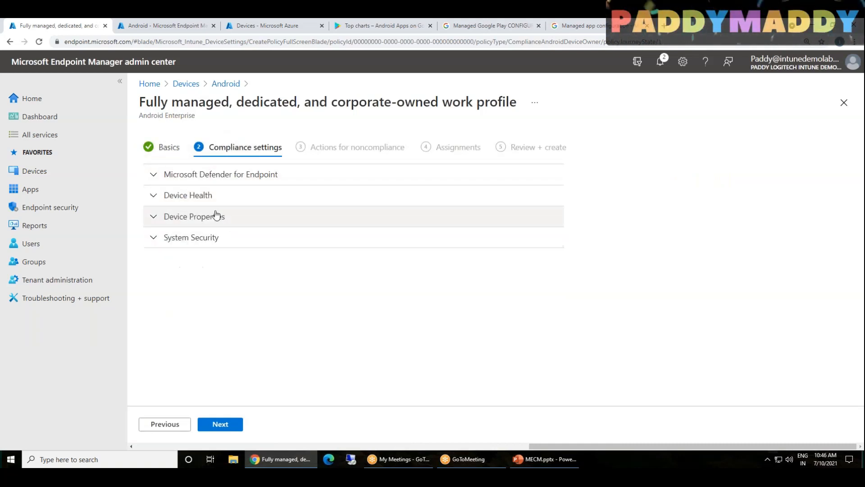
# Set the minimum OS version to 8.0 under Device Properties and collapse the section
pyautogui.click(215, 217)
pyautogui.click(370, 251)
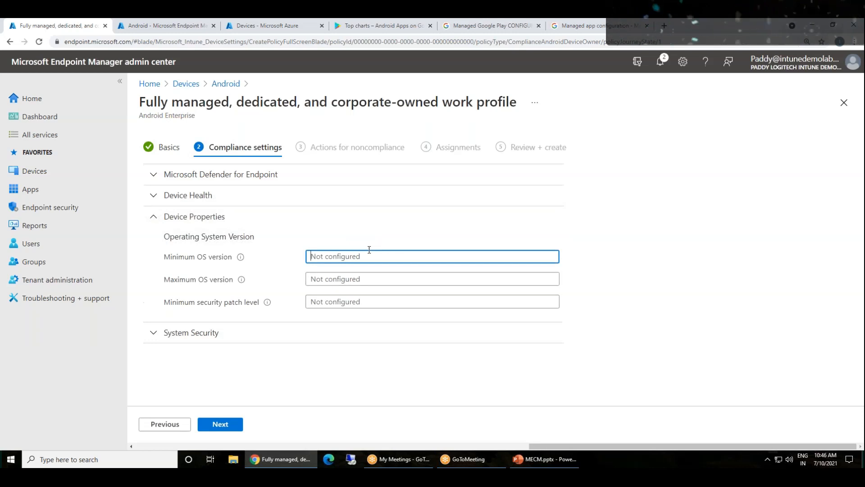
pyautogui.click(382, 278)
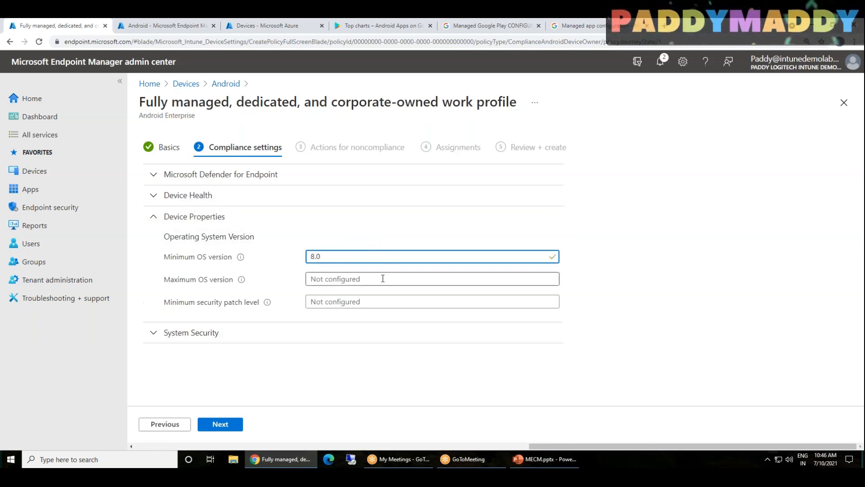
pyautogui.click(257, 217)
# Under System Security, require a password to unlock mobile devices, keeping the Numeric type and setting the minimum length to 6
pyautogui.click(510, 239)
pyautogui.scroll(-1, 541, 261)
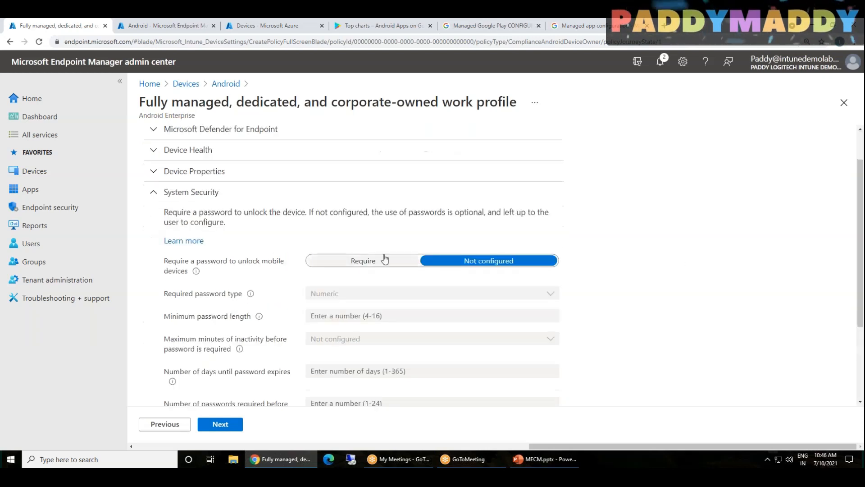
pyautogui.click(369, 260)
pyautogui.click(364, 294)
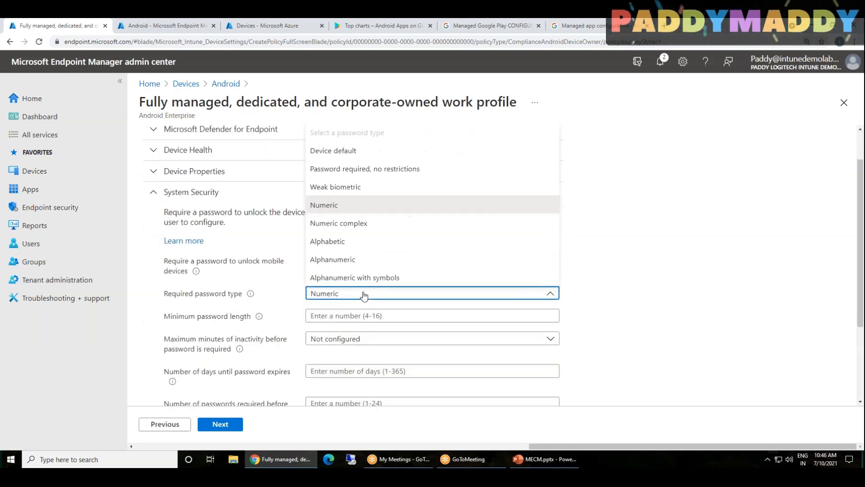
pyautogui.click(365, 294)
pyautogui.click(354, 316)
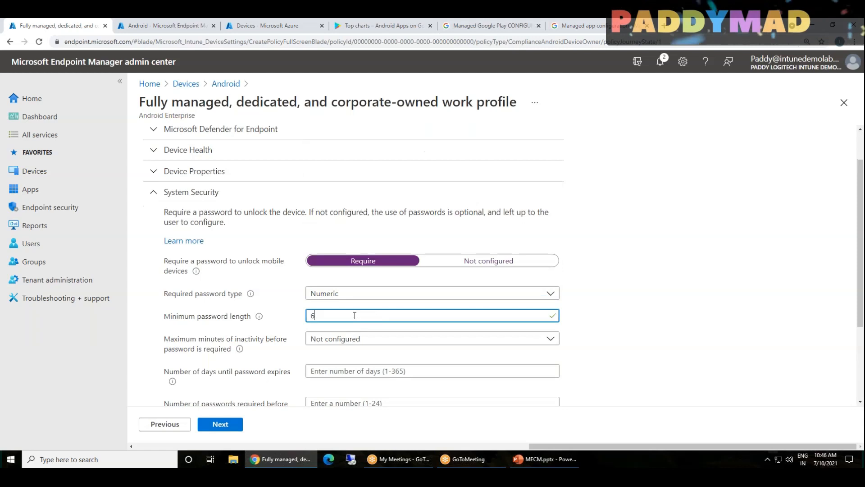
pyautogui.click(698, 330)
pyautogui.scroll(-3, 698, 331)
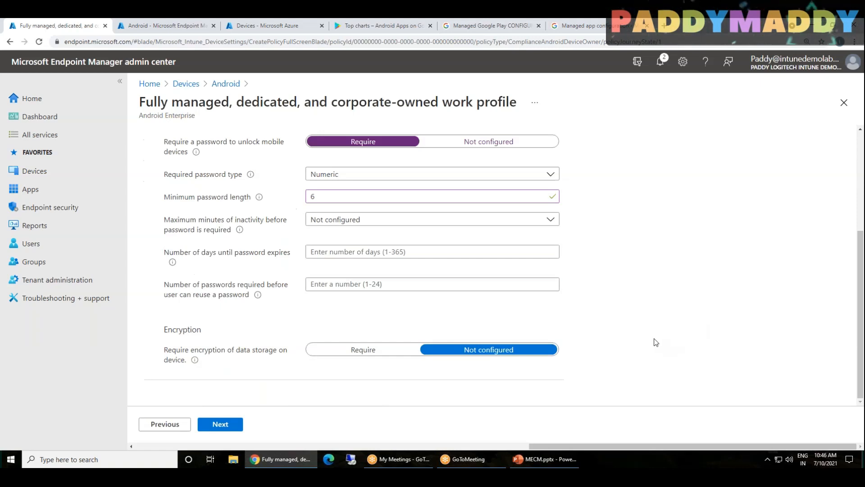
pyautogui.scroll(4, 658, 339)
pyautogui.click(245, 241)
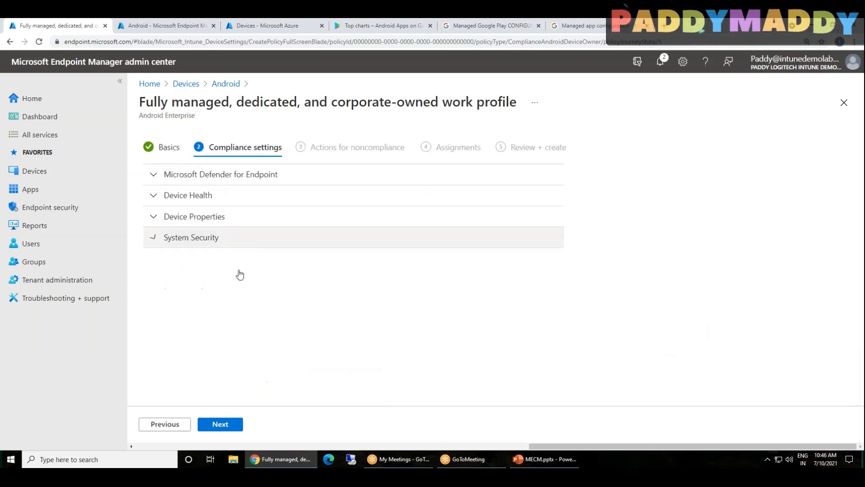
# Keep the default noncompliance action, assign the policy to all users, and create the fully managed compliance policy
pyautogui.click(236, 429)
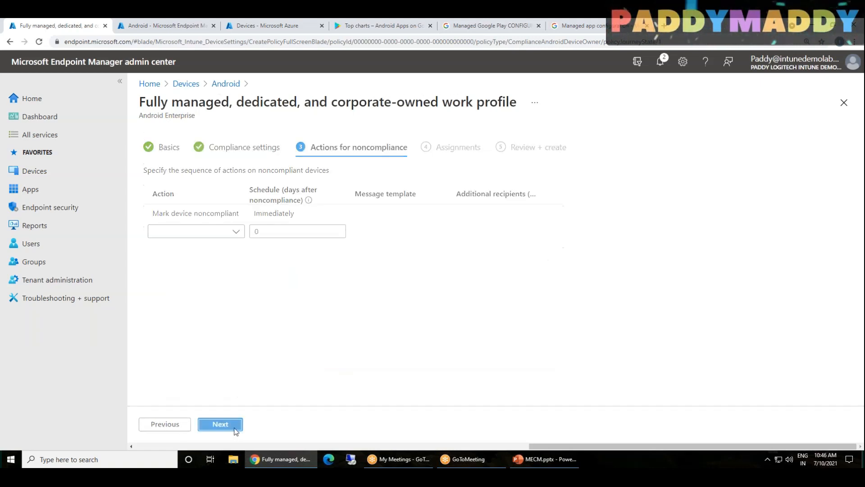
pyautogui.click(236, 429)
pyautogui.click(243, 189)
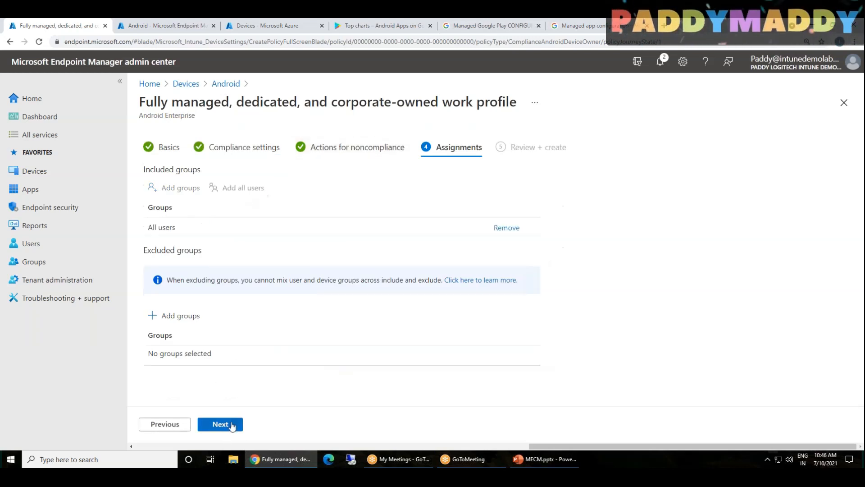
pyautogui.click(232, 426)
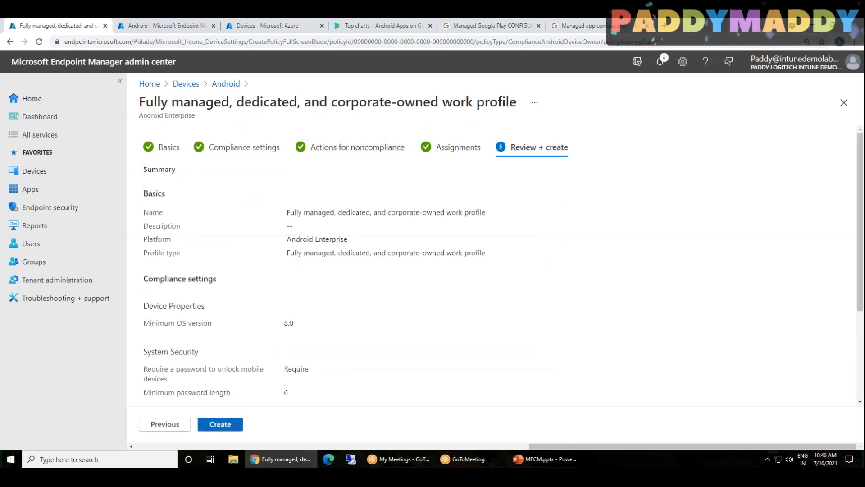
pyautogui.click(220, 424)
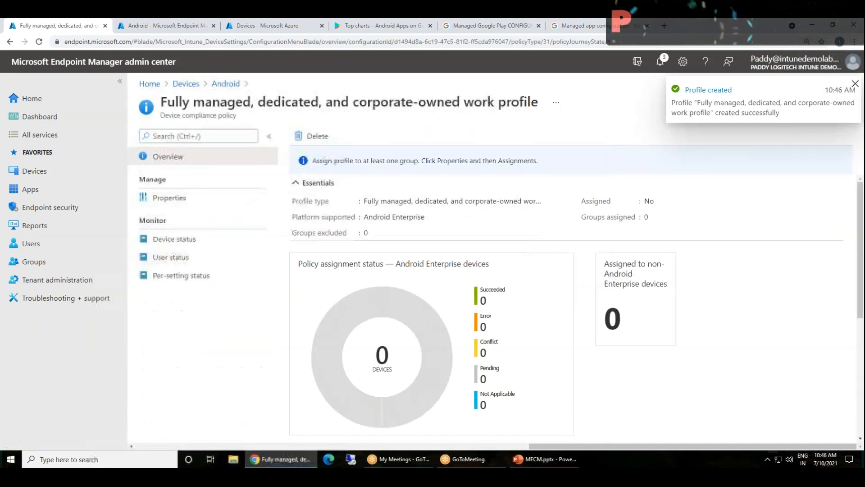
# Start a new Android configuration profile, set its platform to Android Enterprise, and look through the available profile types
pyautogui.click(226, 84)
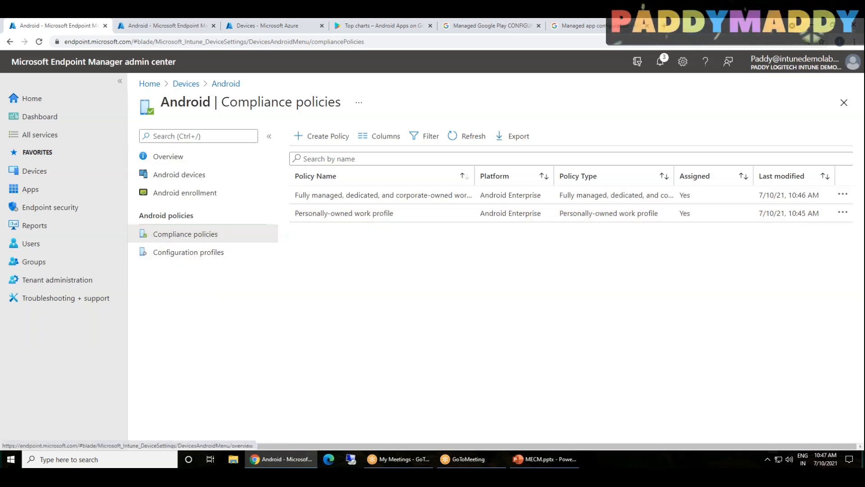
pyautogui.click(208, 253)
pyautogui.click(323, 135)
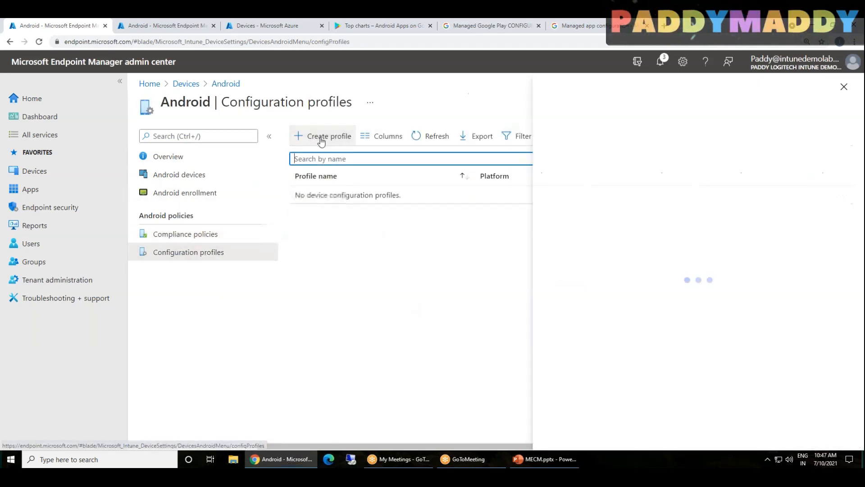
pyautogui.click(583, 145)
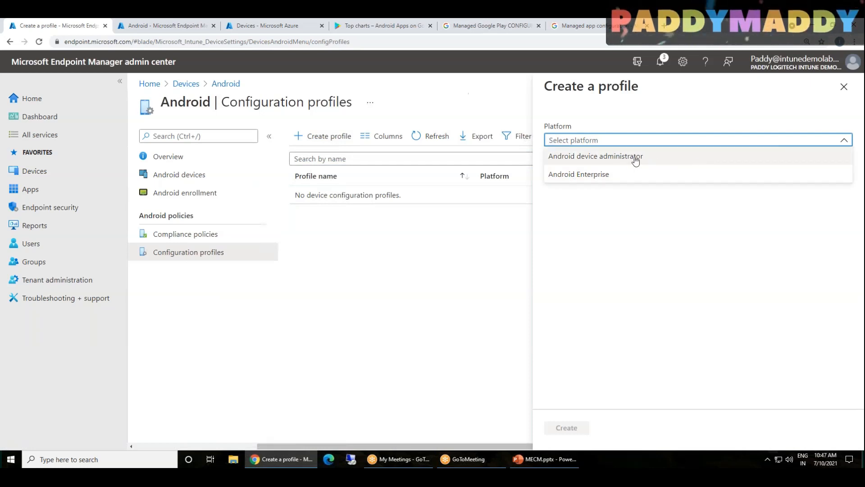
pyautogui.click(613, 176)
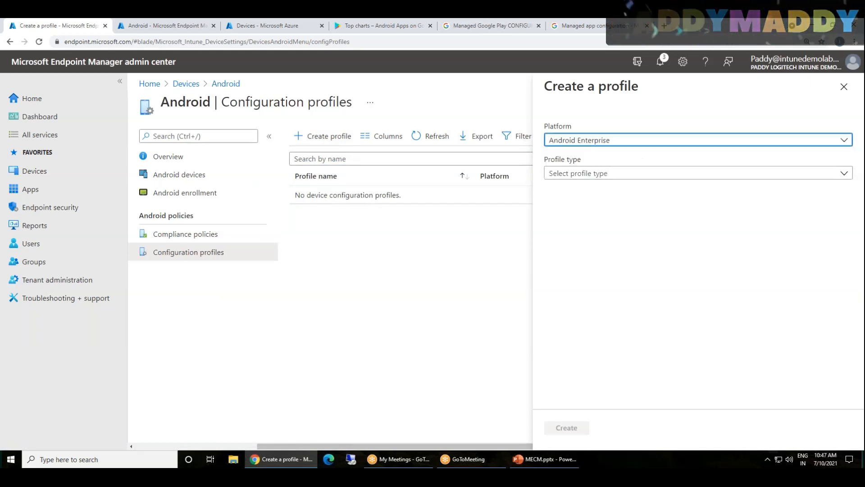
pyautogui.click(621, 173)
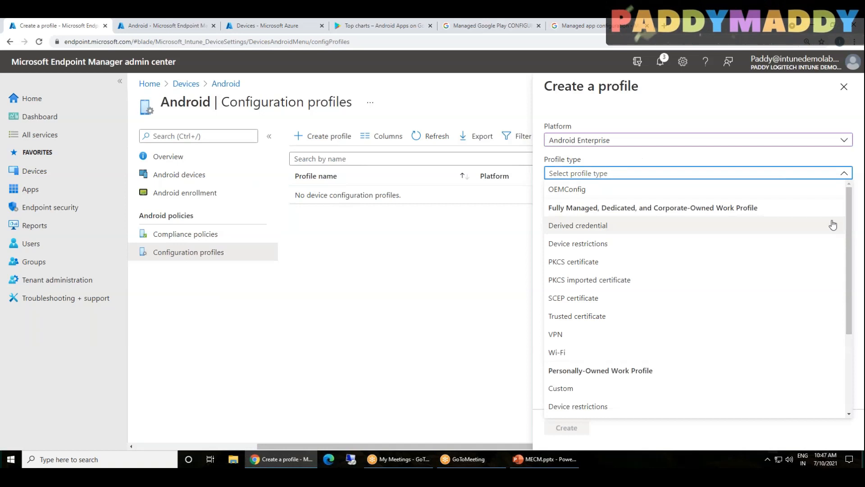
pyautogui.scroll(-3, 833, 228)
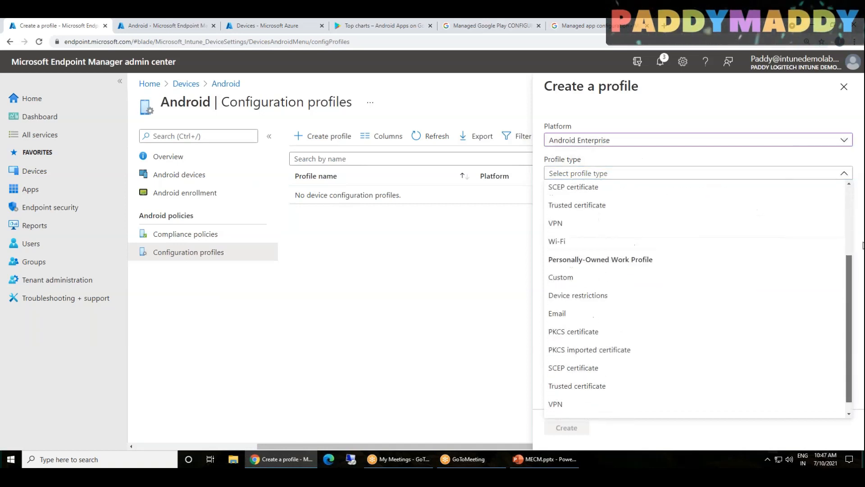
pyautogui.scroll(3, 863, 244)
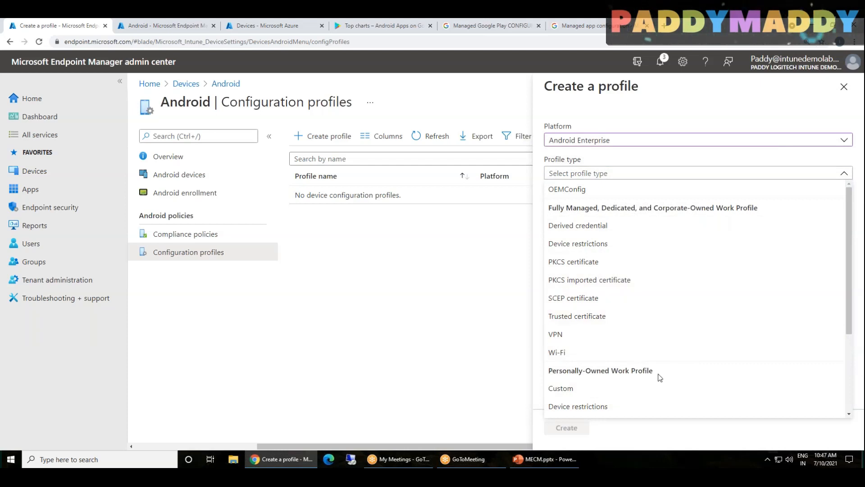
pyautogui.scroll(-3, 660, 378)
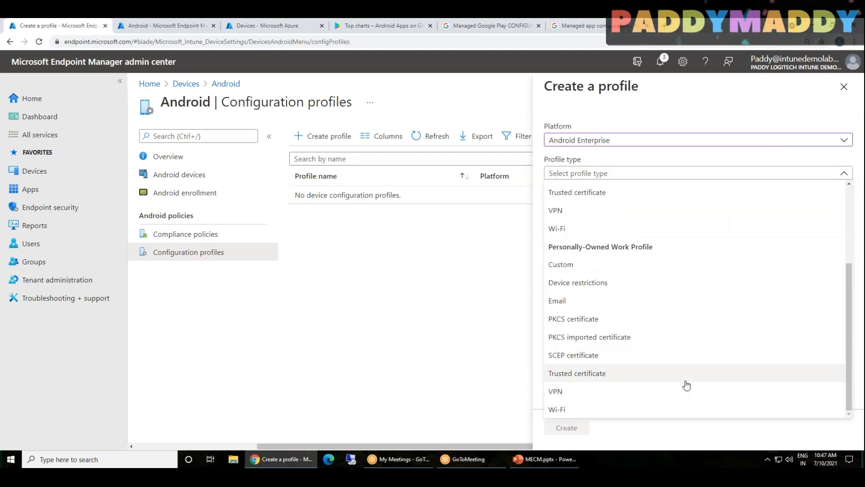
pyautogui.scroll(3, 713, 361)
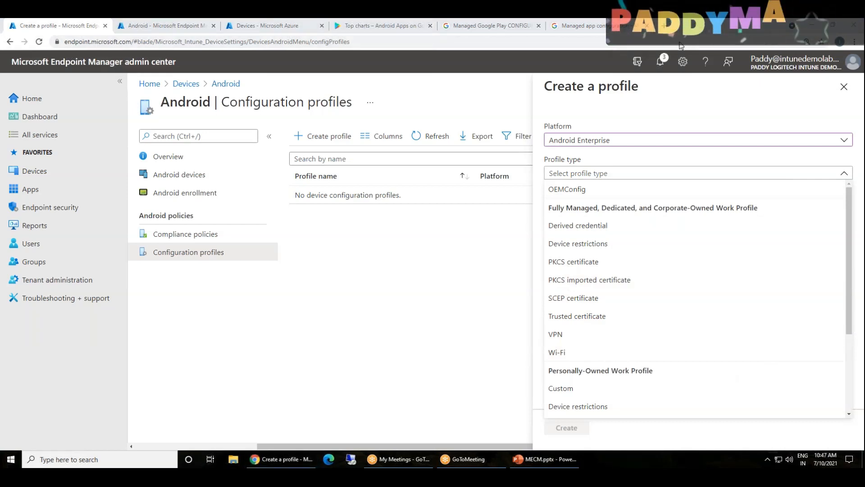
# Mark the Android Enterprise platform, both work profile headings and several profile types with freehand ink, and clear the markings
pyautogui.click(653, 29)
pyautogui.click(660, 42)
pyautogui.moveTo(617, 140)
pyautogui.mouseDown()
pyautogui.moveTo(586, 121)
pyautogui.moveTo(658, 113)
pyautogui.mouseUp()
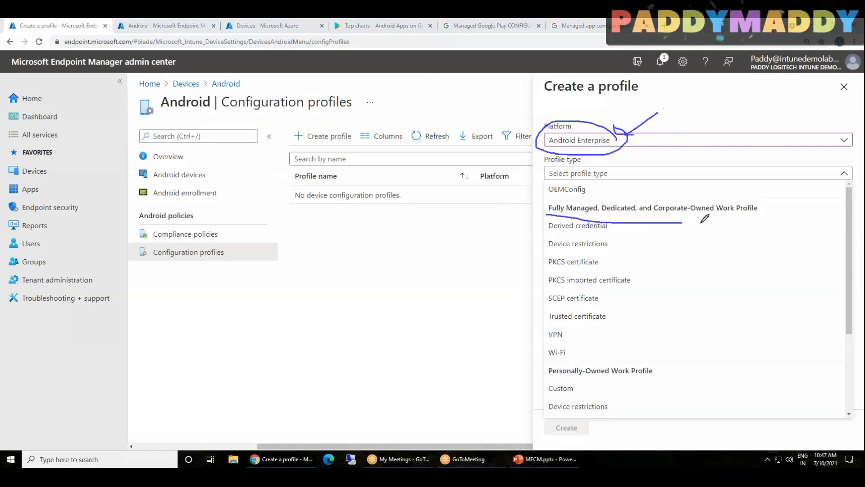
pyautogui.moveTo(782, 205); pyautogui.dragTo(813, 221)
pyautogui.moveTo(663, 380); pyautogui.dragTo(530, 366)
pyautogui.moveTo(657, 377)
pyautogui.mouseDown()
pyautogui.moveTo(699, 368)
pyautogui.moveTo(707, 377)
pyautogui.mouseUp()
pyautogui.moveTo(699, 366)
pyautogui.mouseDown()
pyautogui.moveTo(724, 347)
pyautogui.moveTo(765, 349)
pyautogui.mouseUp()
pyautogui.moveTo(786, 232); pyautogui.dragTo(819, 220)
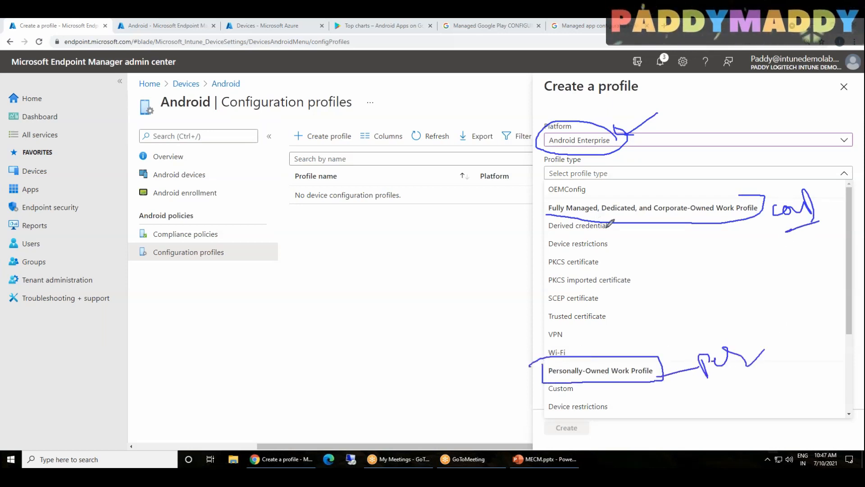
pyautogui.moveTo(635, 301); pyautogui.dragTo(665, 273)
pyautogui.moveTo(620, 318)
pyautogui.mouseDown()
pyautogui.moveTo(652, 293)
pyautogui.moveTo(582, 341)
pyautogui.mouseUp()
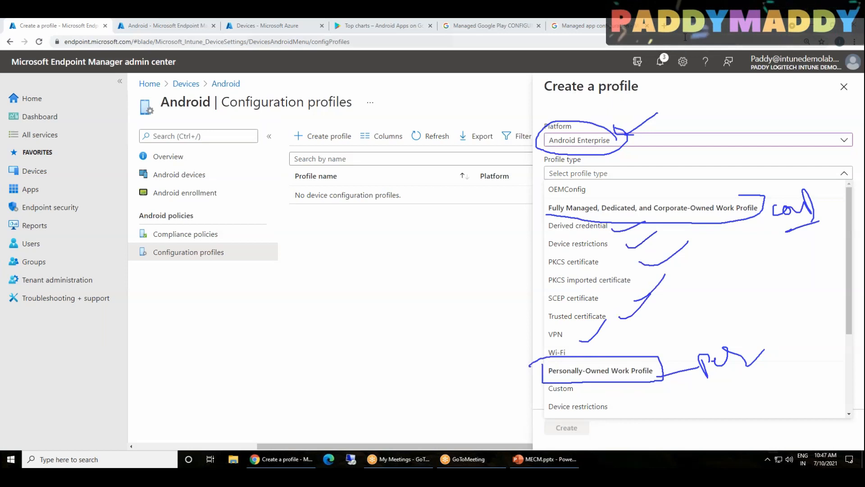
pyautogui.press('Escape')
# Choose Device restrictions under Fully Managed, Dedicated, and Corporate-Owned Work Profile as the profile type and create the profile
pyautogui.moveTo(849, 220); pyautogui.dragTo(850, 383)
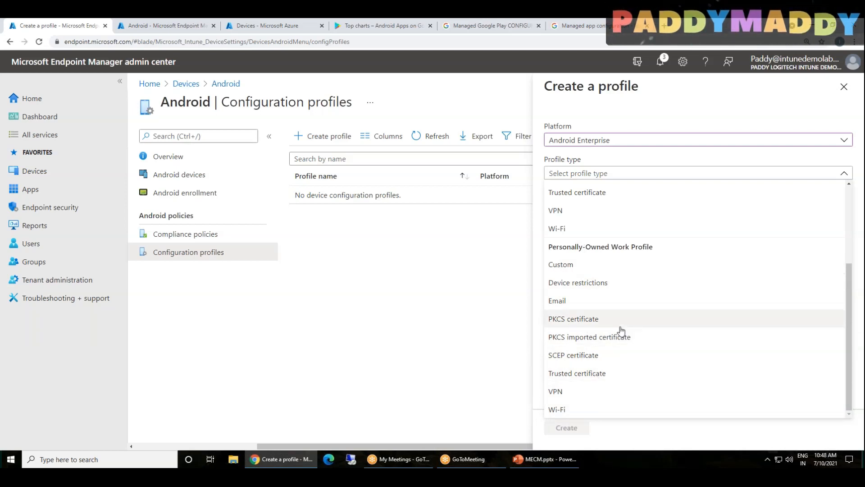
pyautogui.scroll(3, 663, 289)
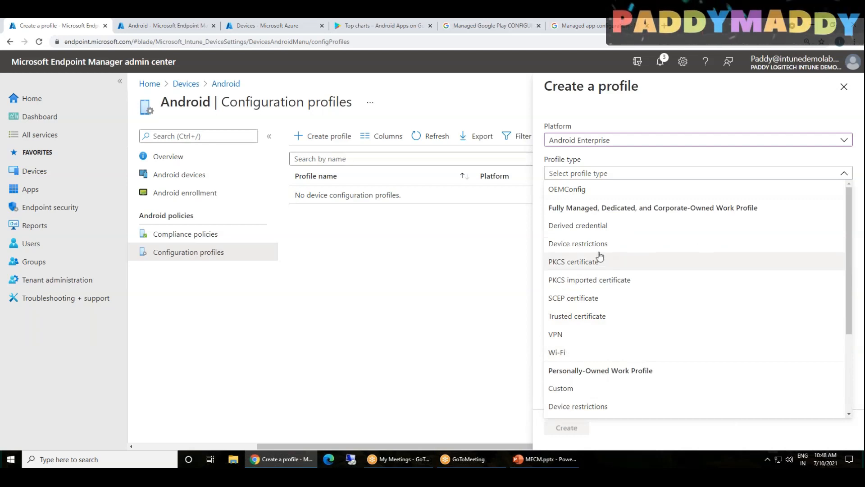
pyautogui.click(574, 246)
pyautogui.click(566, 427)
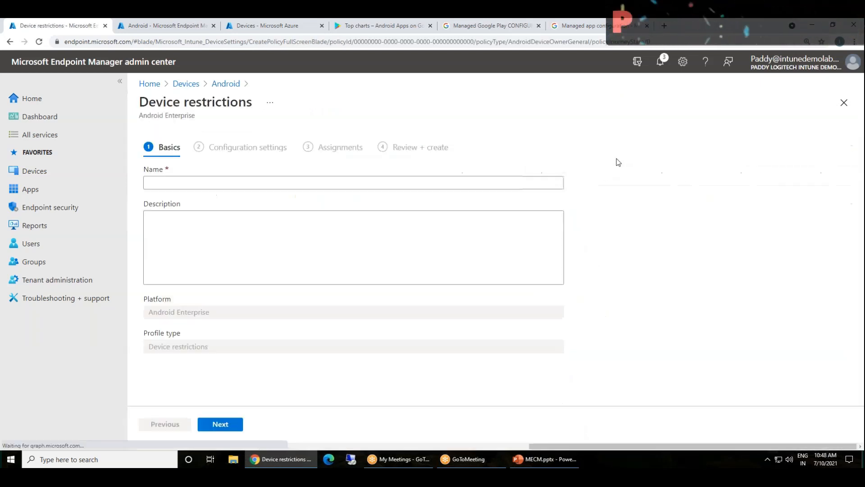
# Name the profile "CORP - Fully managed, dedicated, and corporate-owned work profile" and continue to the configuration settings
pyautogui.tripleClick(191, 103)
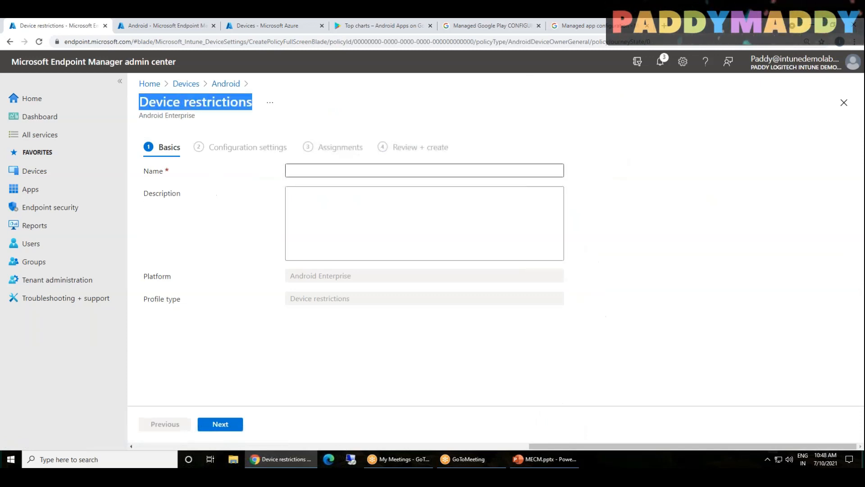
pyautogui.click(350, 168)
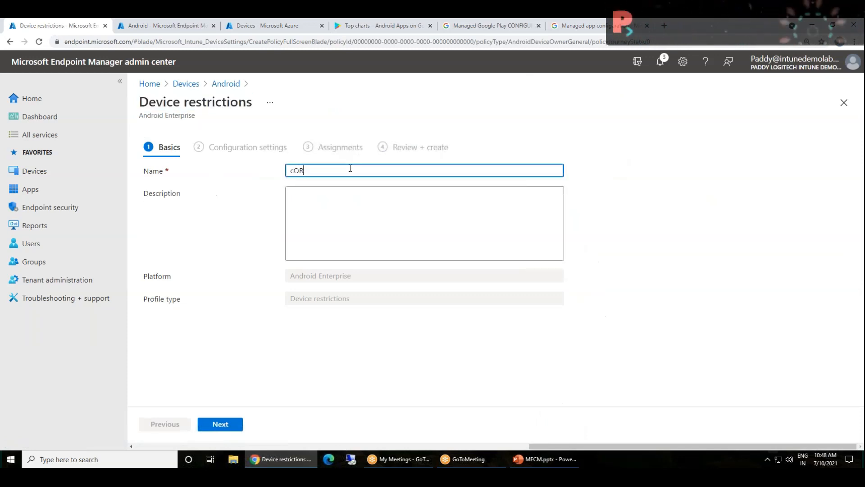
pyautogui.write('cORP -')
pyautogui.write('Fully managed, dedicated, and corporate-owned work profile')
pyautogui.press('Right')
pyautogui.press('BackSpace')
pyautogui.write('C')
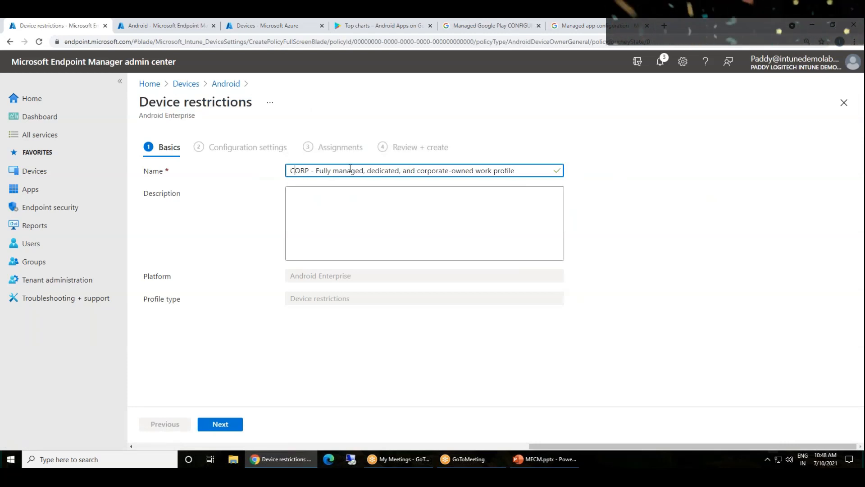
pyautogui.click(233, 425)
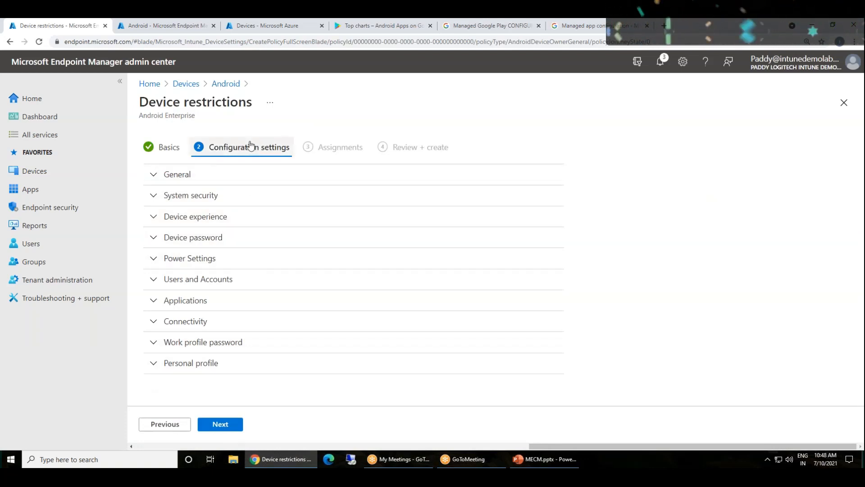
# Look through the General and System security device restriction settings
pyautogui.moveTo(696, 446); pyautogui.dragTo(587, 450)
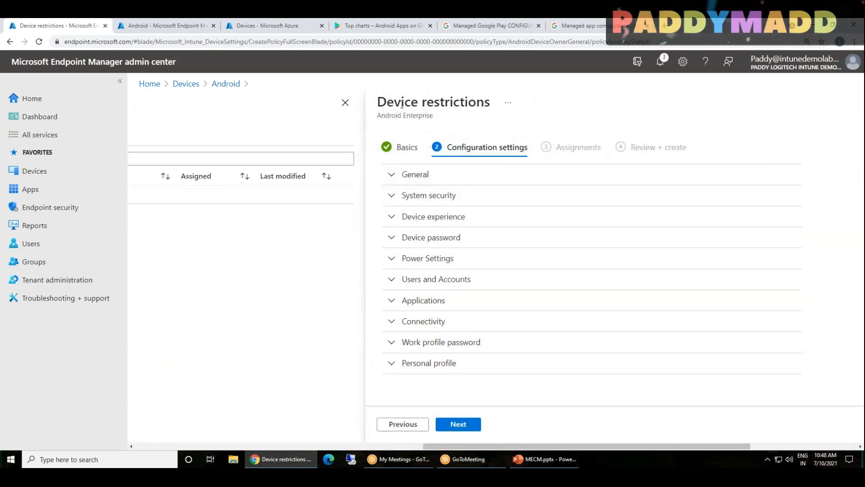
pyautogui.moveTo(387, 104); pyautogui.dragTo(480, 108)
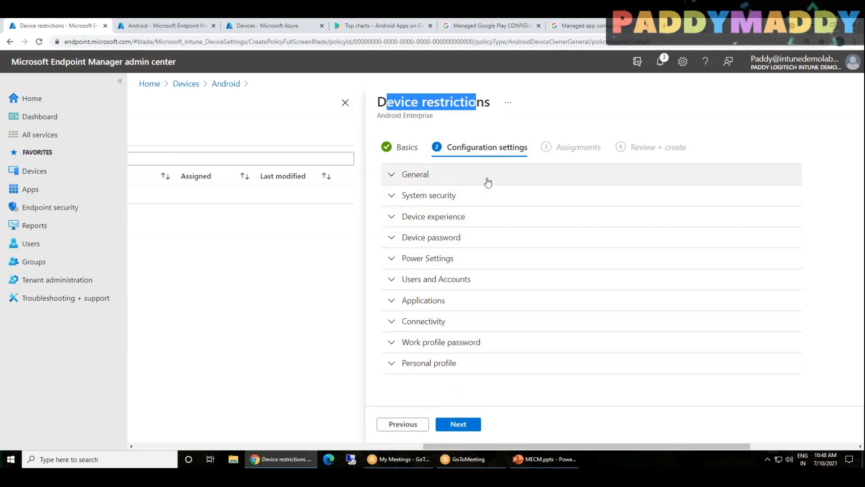
pyautogui.click(427, 180)
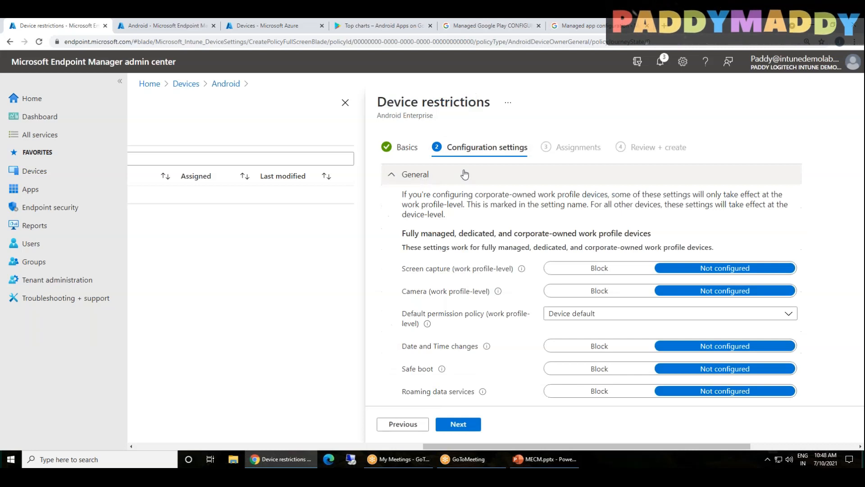
pyautogui.scroll(-2, 496, 315)
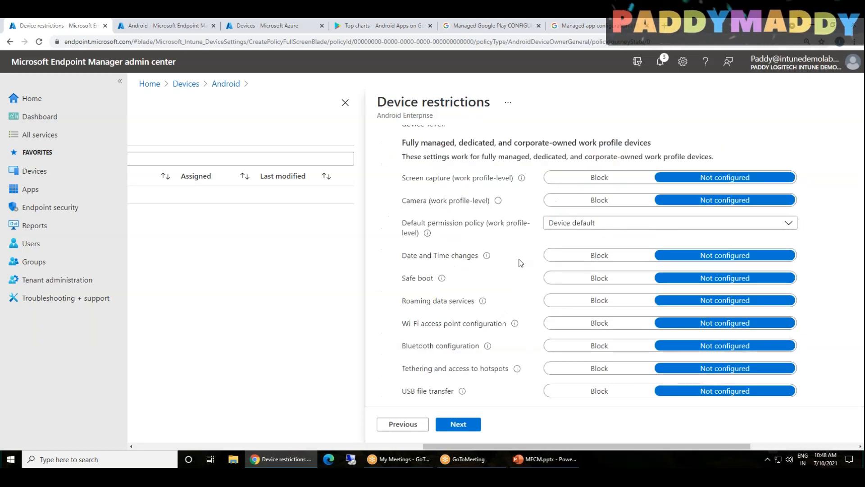
pyautogui.scroll(-10, 521, 263)
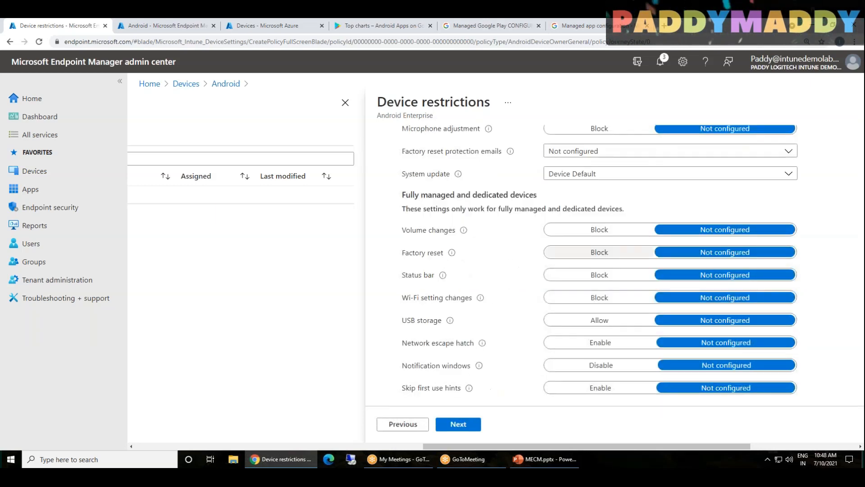
pyautogui.scroll(-7, 575, 253)
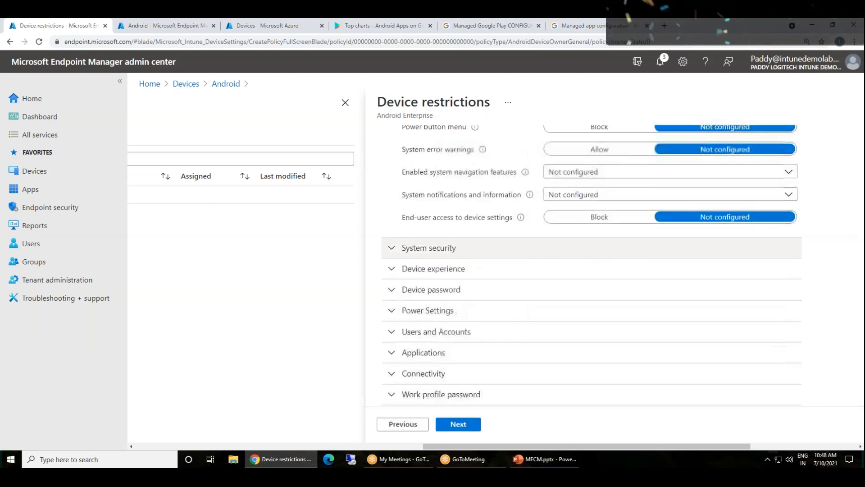
pyautogui.click(427, 249)
pyautogui.scroll(-1, 504, 360)
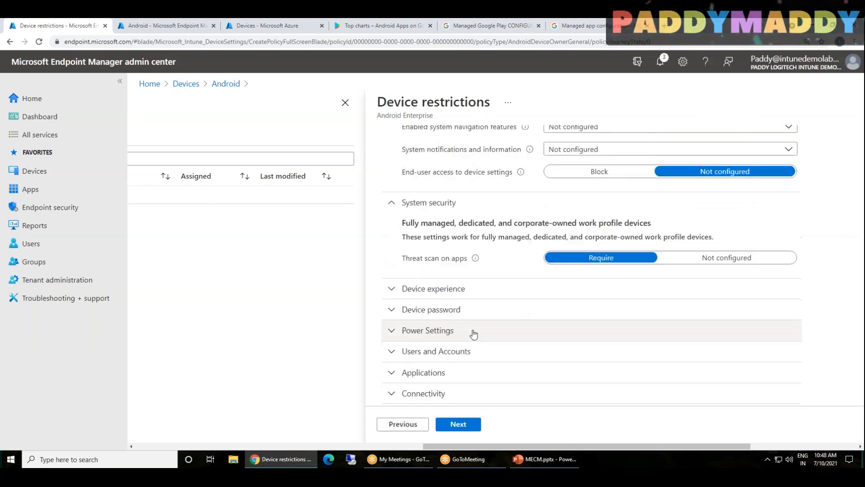
pyautogui.scroll(-2, 473, 334)
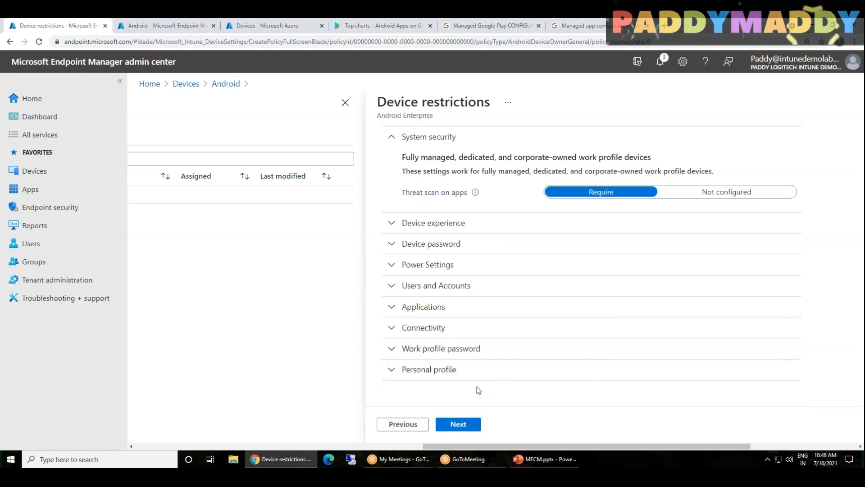
# Under Device password, set the required password type to Numeric
pyautogui.click(462, 248)
pyautogui.scroll(-2, 448, 342)
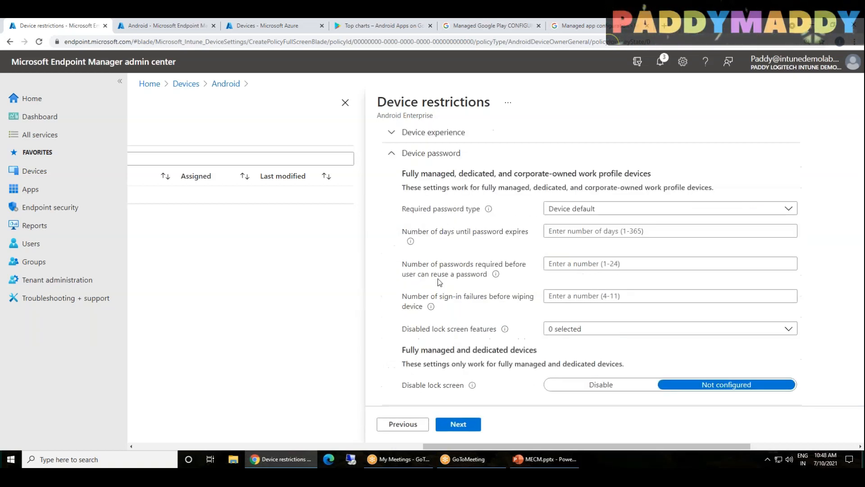
pyautogui.click(590, 211)
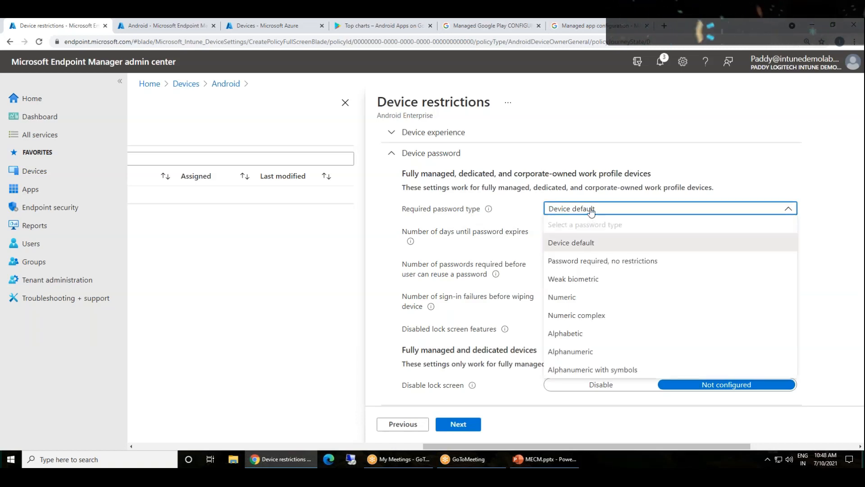
pyautogui.click(588, 296)
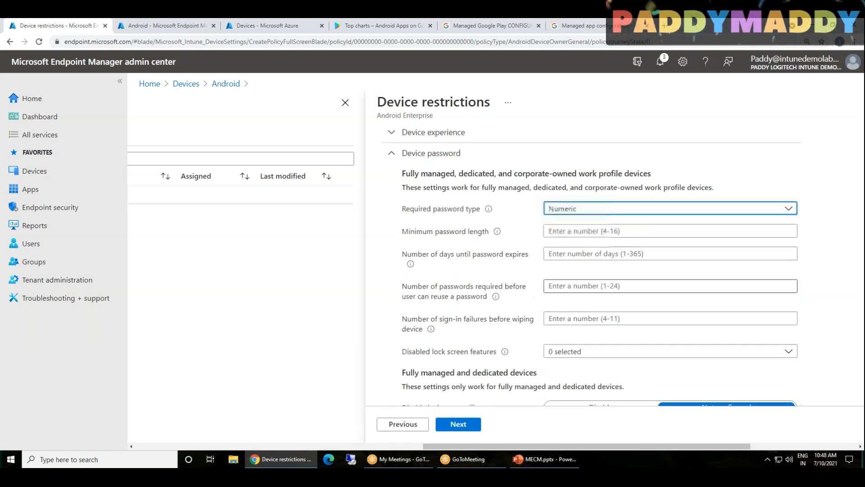
pyautogui.click(575, 231)
pyautogui.press('Tab')
pyautogui.scroll(-4, 483, 253)
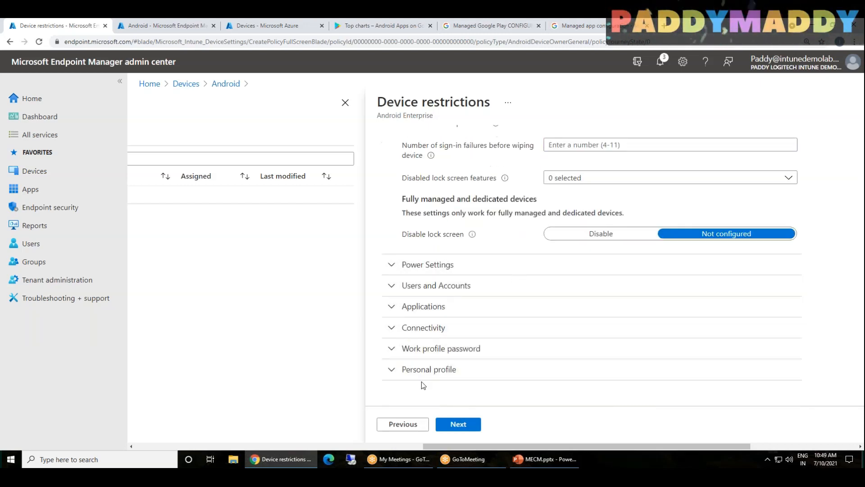
# Review the Personal profile restrictions, leave them not configured, and continue to the assignments
pyautogui.click(440, 370)
pyautogui.scroll(-1, 431, 297)
pyautogui.scroll(-2, 431, 297)
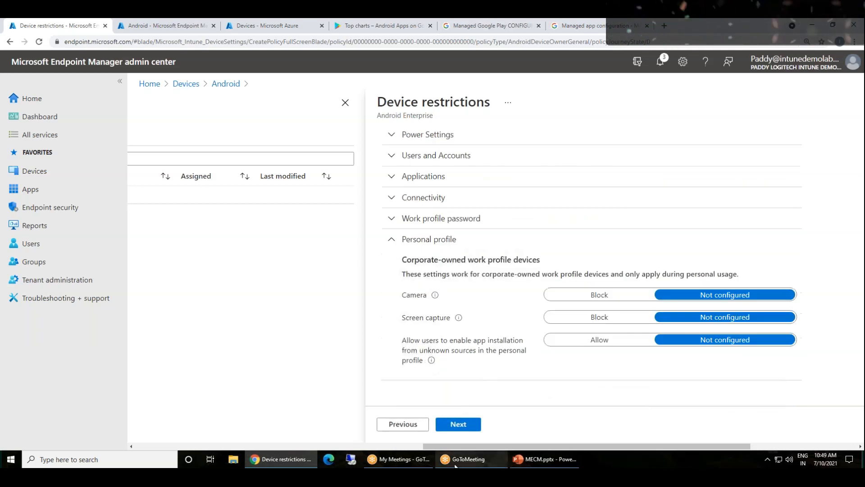
pyautogui.moveTo(417, 274); pyautogui.dragTo(479, 278)
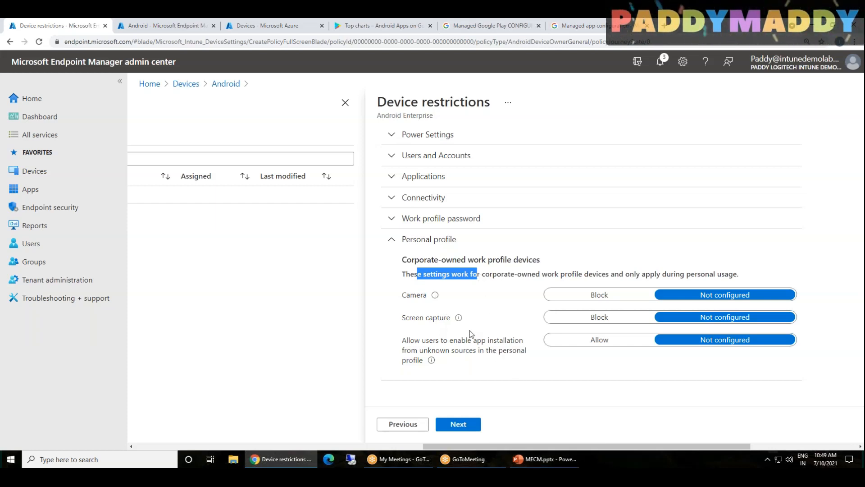
pyautogui.click(439, 242)
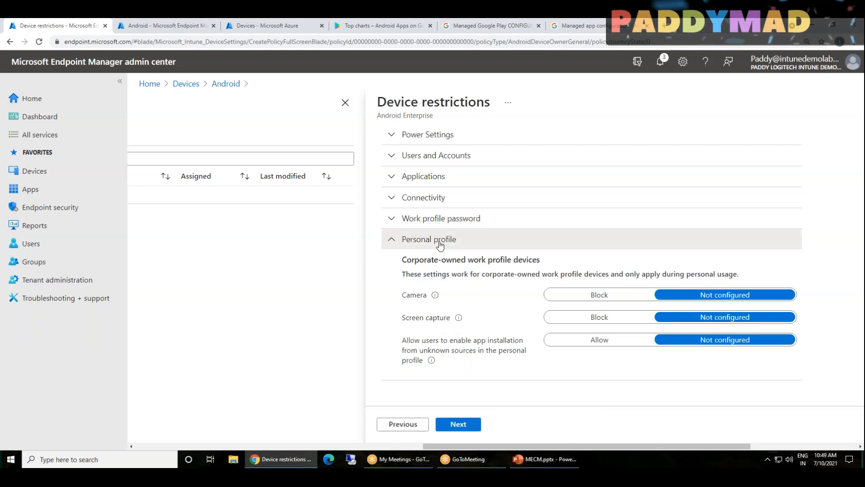
pyautogui.click(457, 423)
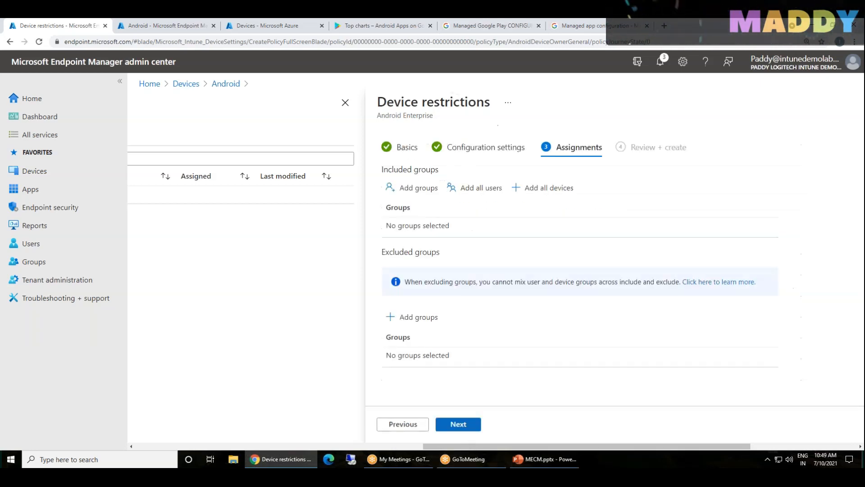
# Assign the corporate device restrictions profile to all users and all devices, and create it
pyautogui.click(495, 189)
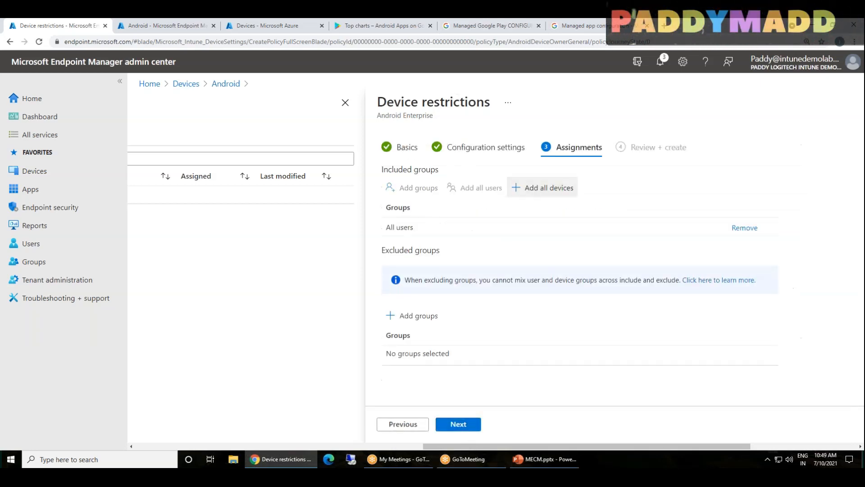
pyautogui.click(537, 189)
pyautogui.click(472, 422)
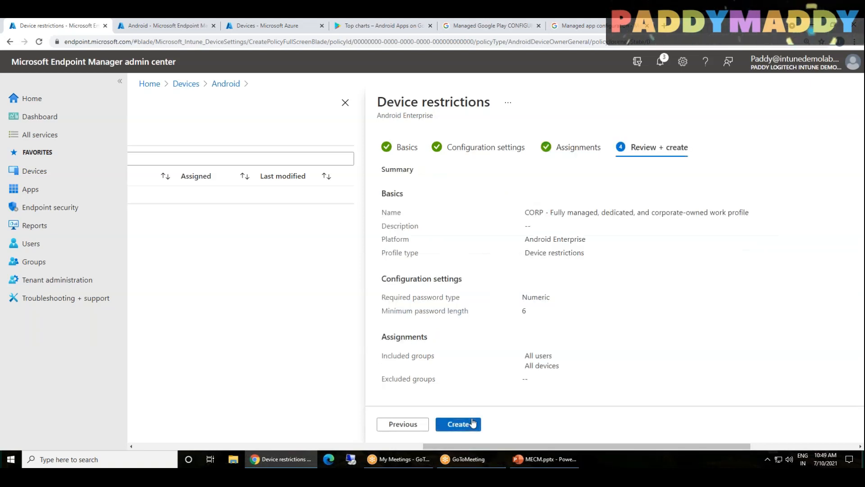
pyautogui.click(461, 428)
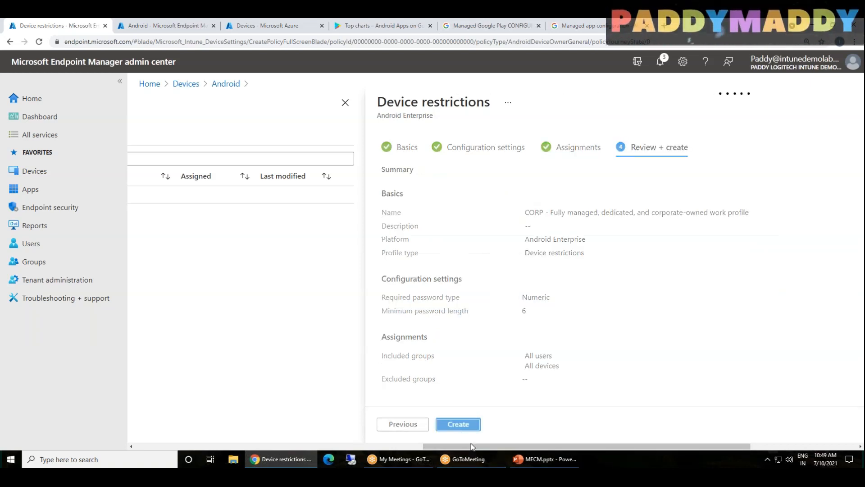
pyautogui.moveTo(521, 449); pyautogui.dragTo(209, 421)
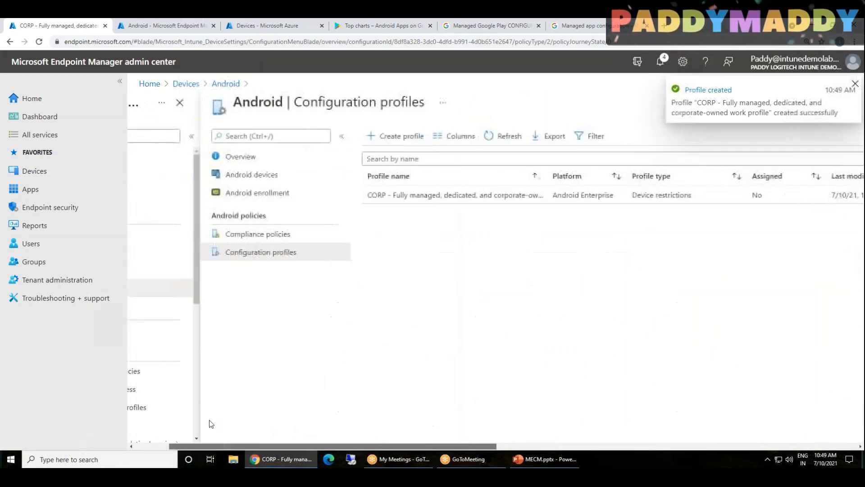
# Start a new configuration profile for the Android Enterprise platform with the Device restrictions type under Personally-Owned Work Profile
pyautogui.click(401, 136)
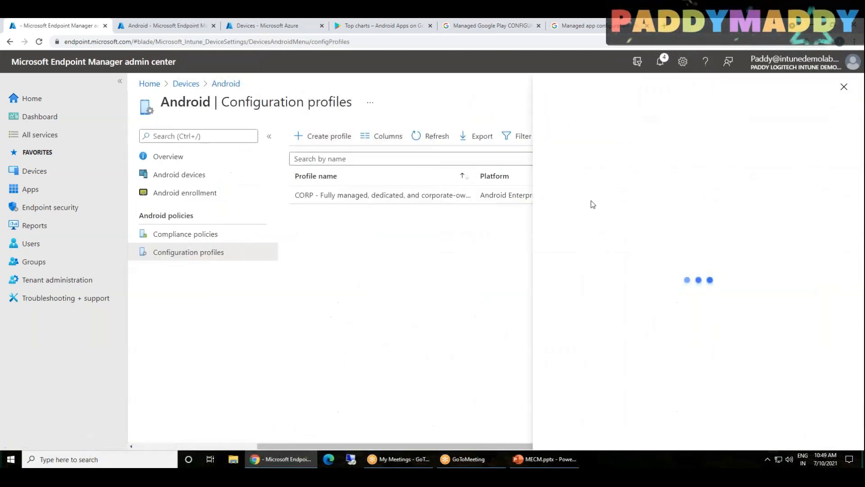
pyautogui.click(605, 144)
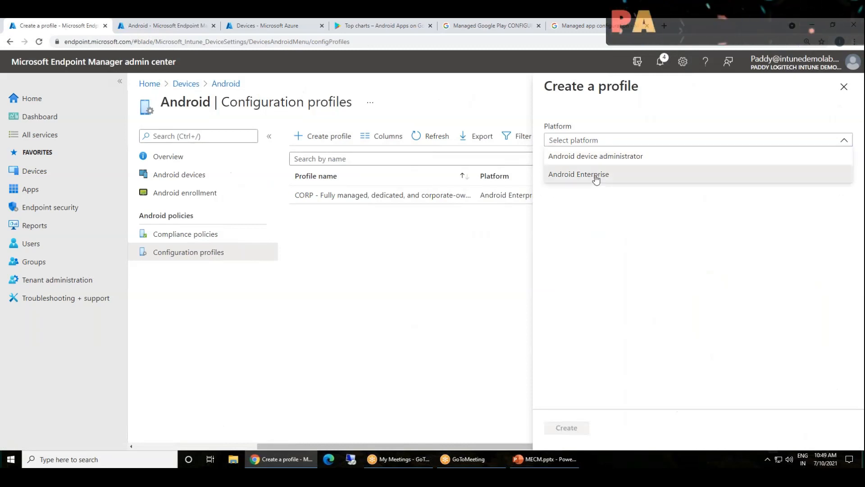
pyautogui.click(596, 173)
pyautogui.click(594, 175)
pyautogui.scroll(-3, 606, 380)
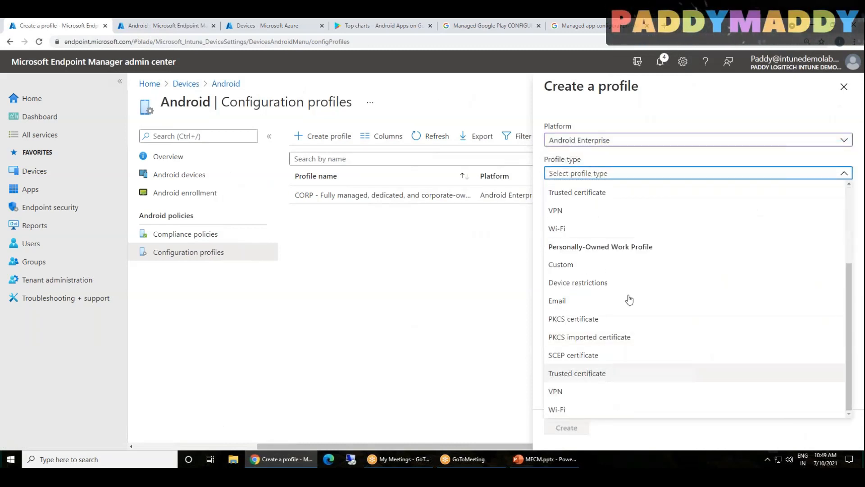
pyautogui.click(578, 288)
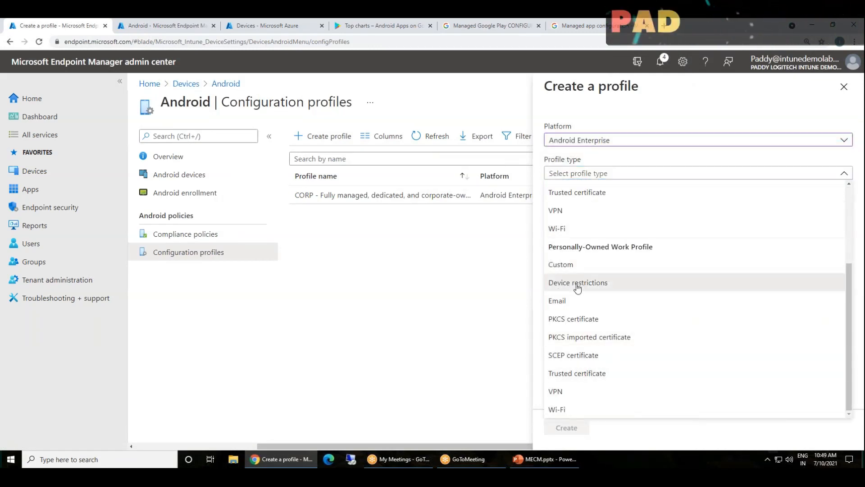
pyautogui.click(577, 428)
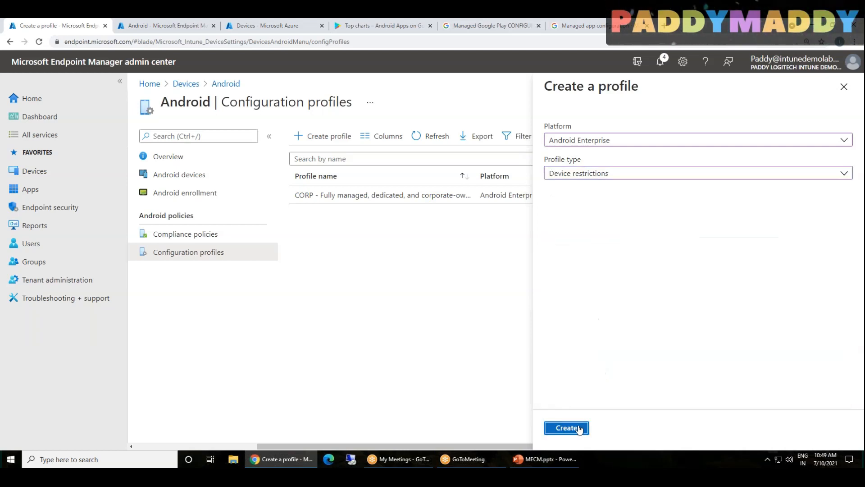
# Name the profile "BYOD - Android Enterprise" and continue to the configuration settings
pyautogui.click(334, 172)
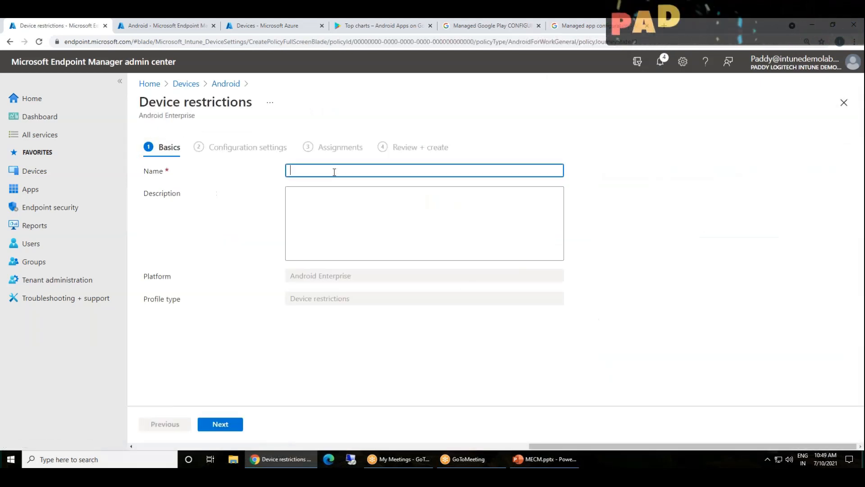
pyautogui.write('BYOD')
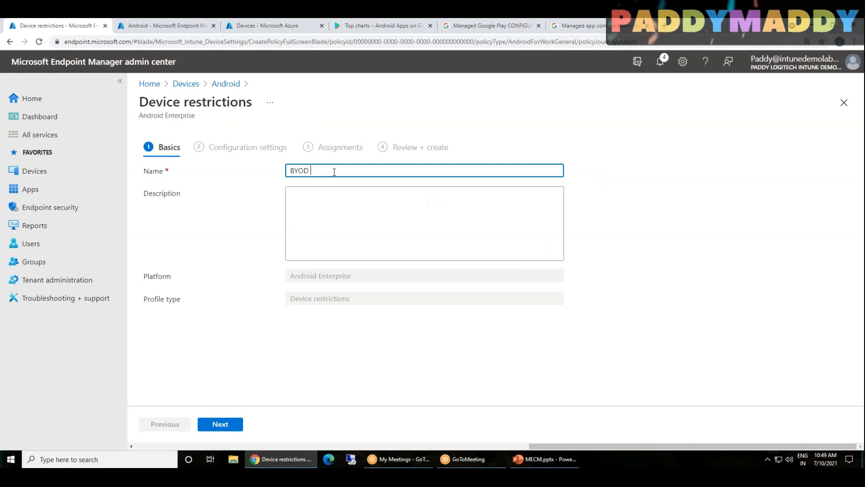
pyautogui.write(' -')
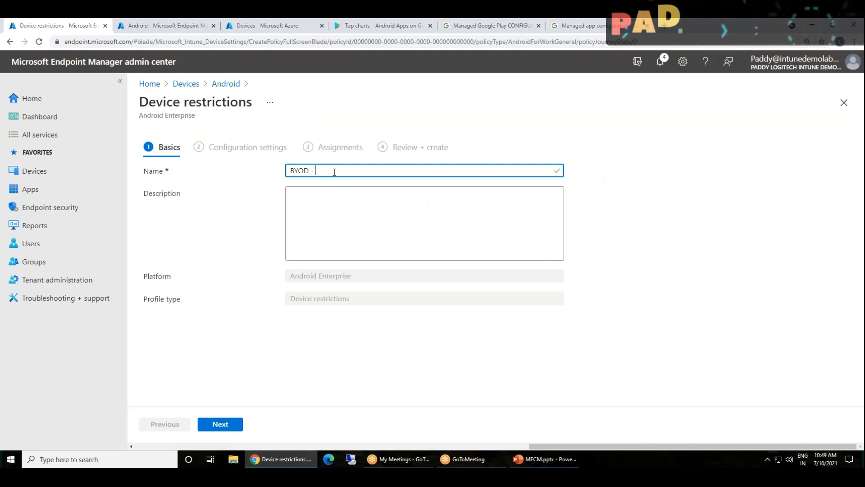
pyautogui.doubleClick(190, 117)
pyautogui.tripleClick(190, 118)
pyautogui.hotkey('ctrl', 'c')
pyautogui.click(316, 167)
pyautogui.hotkey('ctrl', 'v')
pyautogui.click(220, 424)
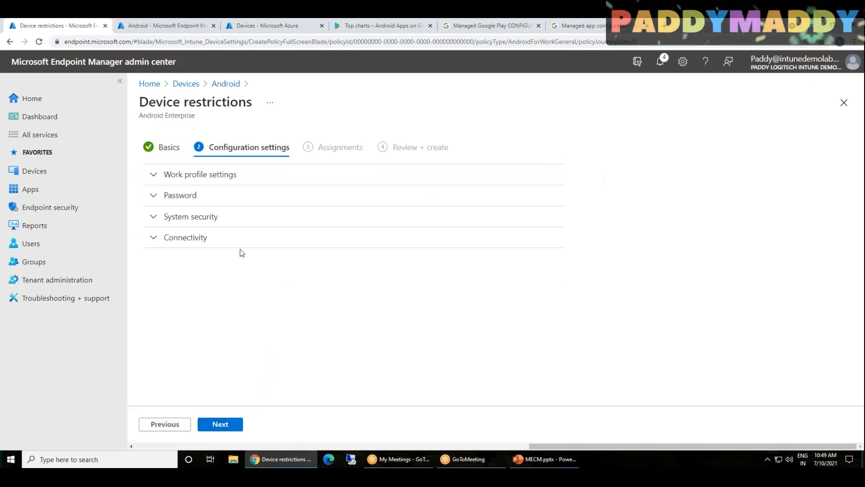
# In the Password settings, set the minimum password length to 6 and continue to the assignments
pyautogui.click(217, 197)
pyautogui.click(336, 252)
pyautogui.press('BackSpace')
pyautogui.write('6')
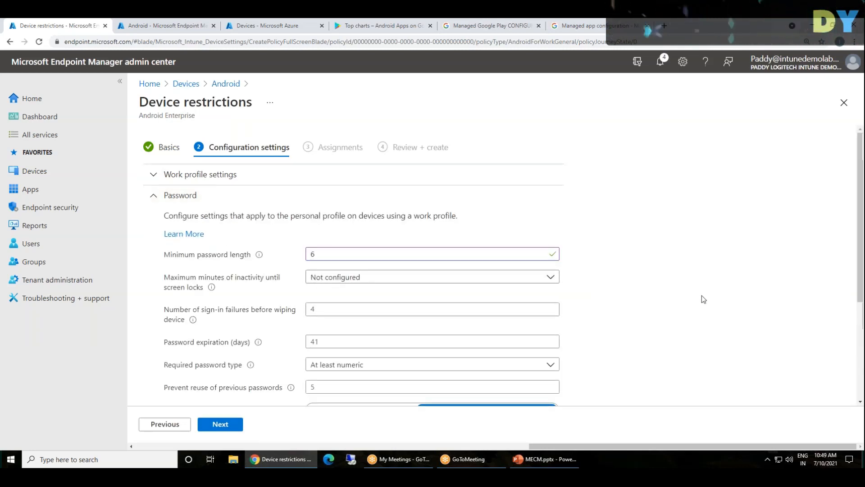
pyautogui.scroll(-3, 702, 296)
pyautogui.click(227, 424)
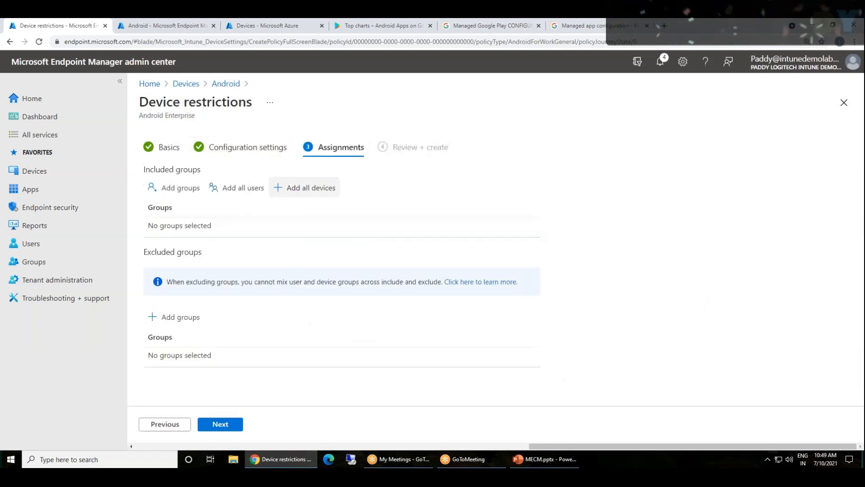
# Assign the BYOD profile to all devices and all users, create it, and return to the Android configuration profiles list
pyautogui.click(295, 188)
pyautogui.click(231, 188)
pyautogui.click(223, 425)
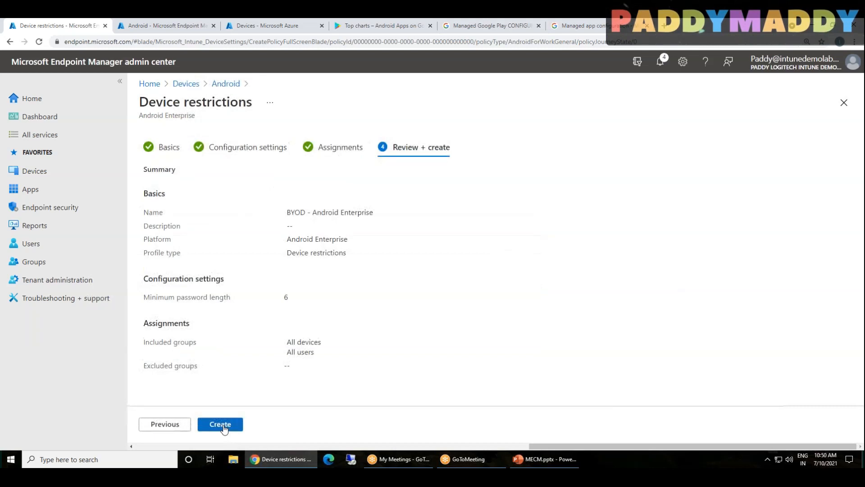
pyautogui.click(221, 426)
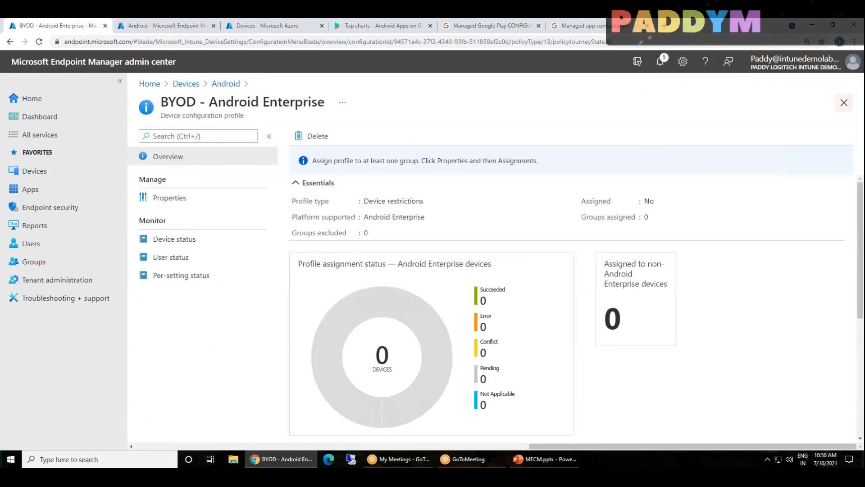
pyautogui.click(226, 84)
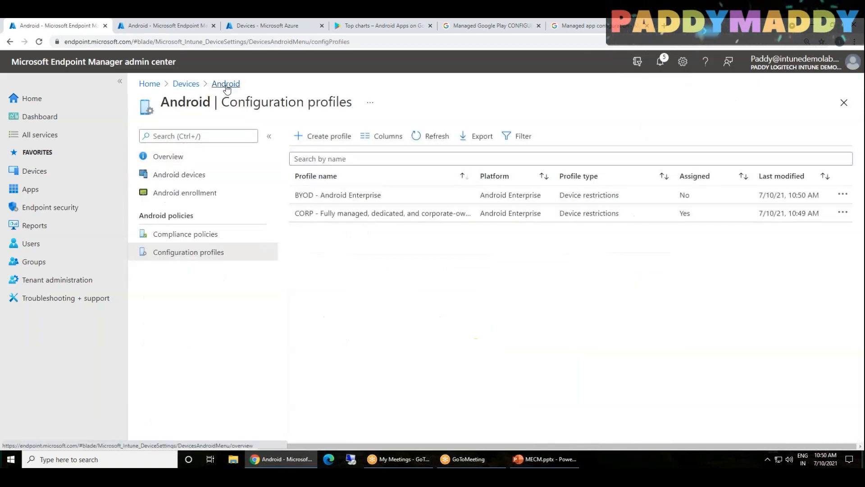
pyautogui.click(670, 27)
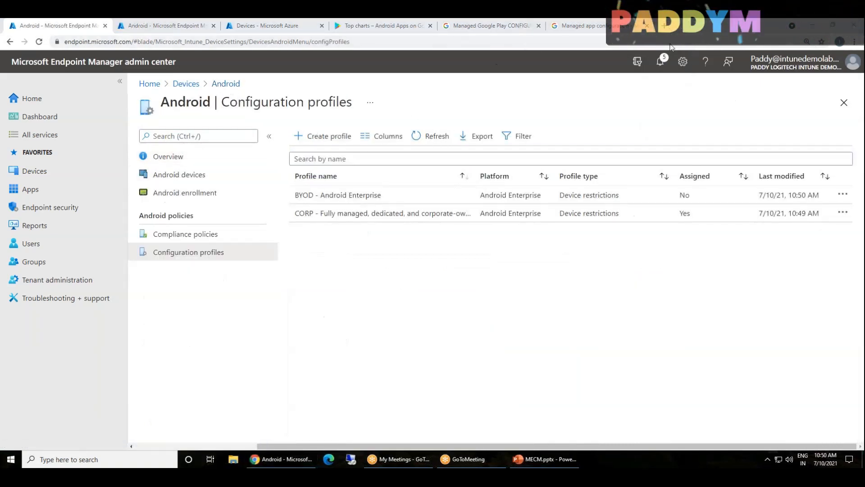
pyautogui.click(664, 44)
pyautogui.moveTo(199, 365)
pyautogui.mouseDown()
pyautogui.moveTo(191, 321)
pyautogui.moveTo(202, 346)
pyautogui.mouseUp()
pyautogui.moveTo(228, 307); pyautogui.dragTo(234, 350)
pyautogui.moveTo(254, 398)
pyautogui.mouseDown()
pyautogui.moveTo(308, 417)
pyautogui.moveTo(336, 343)
pyautogui.mouseUp()
pyautogui.moveTo(312, 404); pyautogui.dragTo(373, 414)
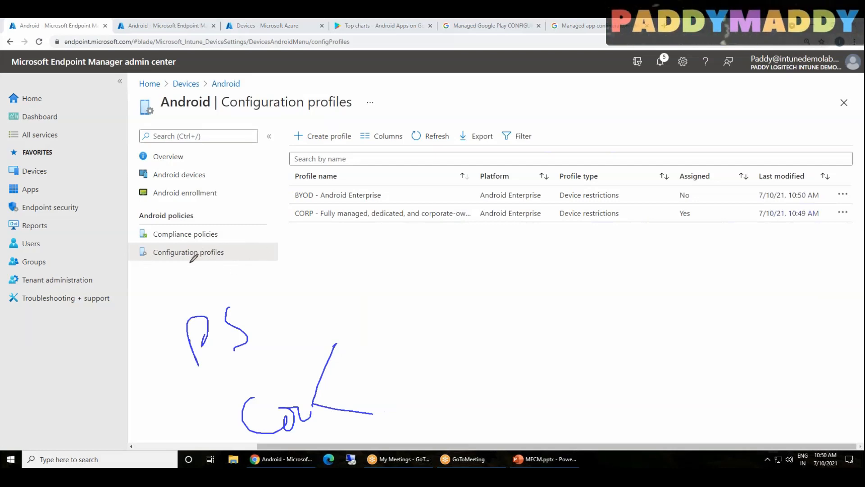
pyautogui.moveTo(238, 255); pyautogui.dragTo(274, 252)
pyautogui.moveTo(234, 232); pyautogui.dragTo(271, 233)
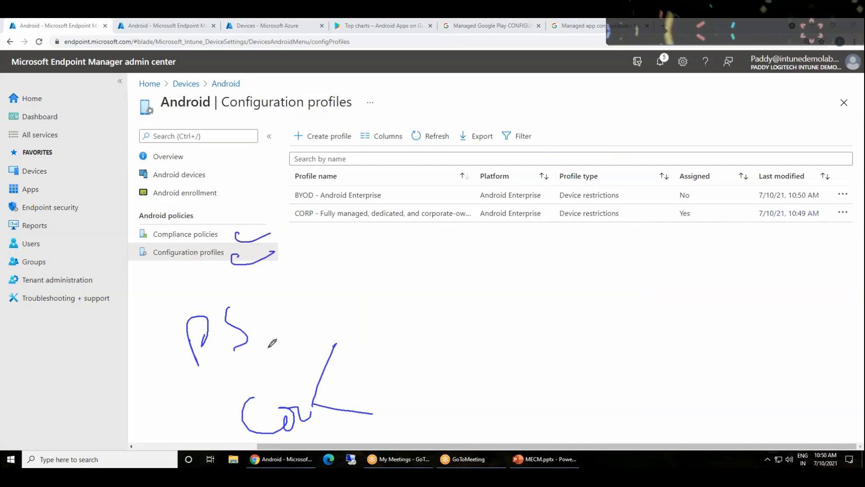
pyautogui.moveTo(282, 280)
pyautogui.mouseDown()
pyautogui.moveTo(262, 320)
pyautogui.moveTo(302, 323)
pyautogui.mouseUp()
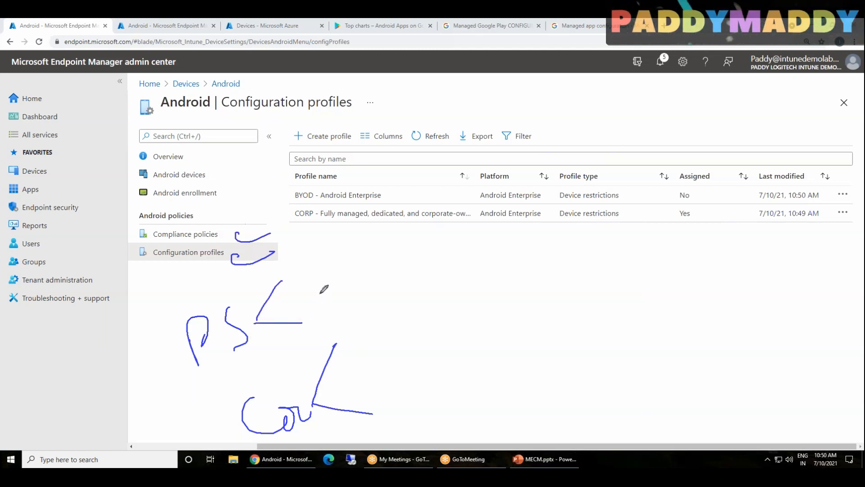
pyautogui.moveTo(212, 289)
pyautogui.mouseDown()
pyautogui.moveTo(246, 310)
pyautogui.moveTo(214, 303)
pyautogui.mouseUp()
pyautogui.moveTo(320, 390)
pyautogui.mouseDown()
pyautogui.moveTo(309, 451)
pyautogui.moveTo(300, 382)
pyautogui.mouseUp()
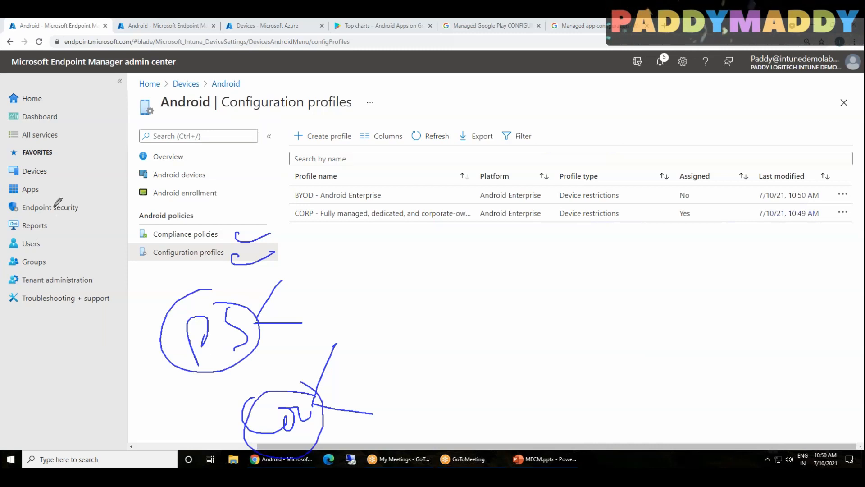
pyautogui.moveTo(27, 168)
pyautogui.mouseDown()
pyautogui.moveTo(14, 149)
pyautogui.moveTo(4, 194)
pyautogui.moveTo(49, 181)
pyautogui.mouseUp()
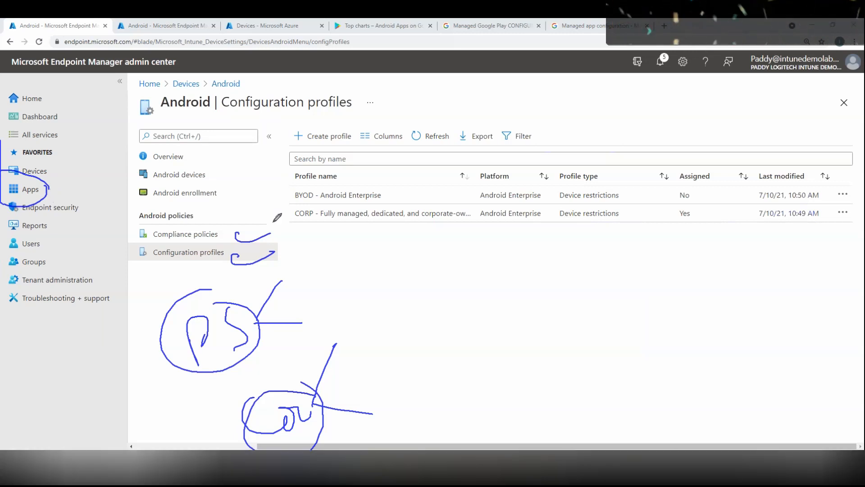
pyautogui.moveTo(572, 301)
pyautogui.mouseDown()
pyautogui.moveTo(623, 389)
pyautogui.moveTo(629, 284)
pyautogui.moveTo(572, 296)
pyautogui.mouseUp()
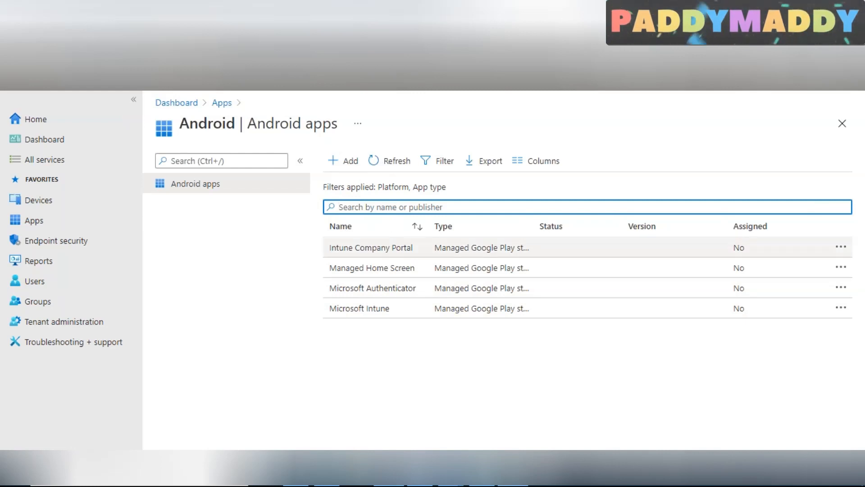
pyautogui.click(631, 234)
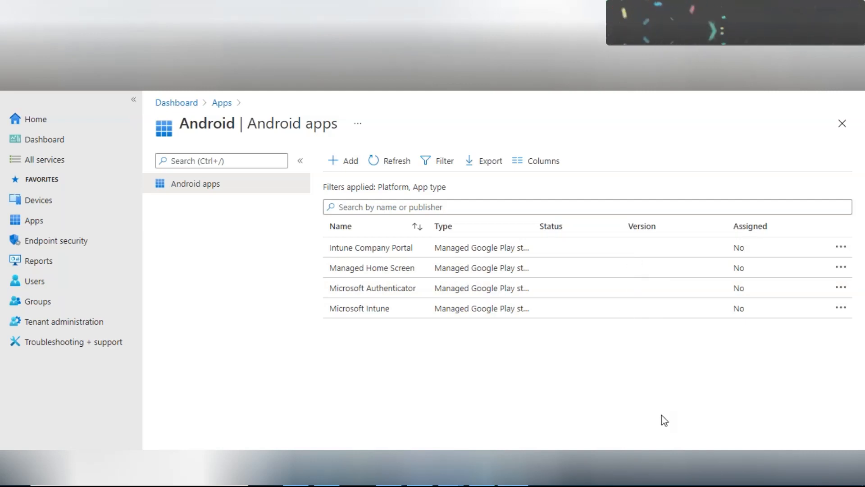
# Add a new Android app of the type Managed Google Play app to open the built-in store
pyautogui.click(355, 160)
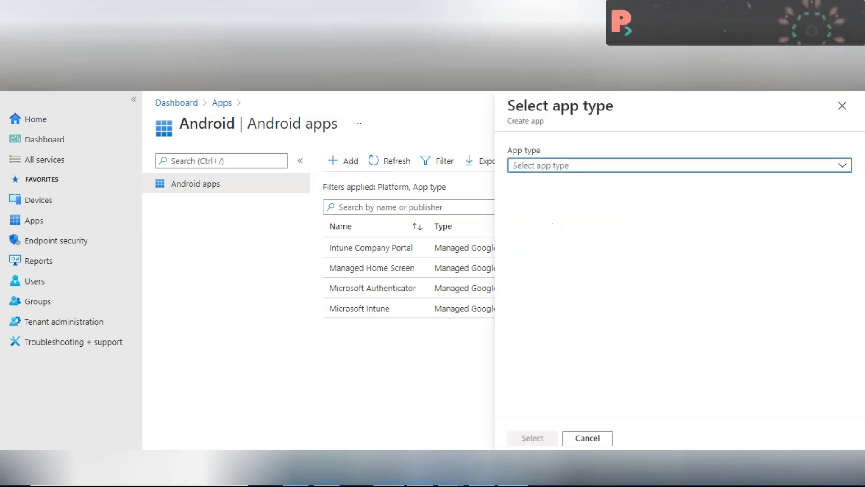
pyautogui.click(593, 166)
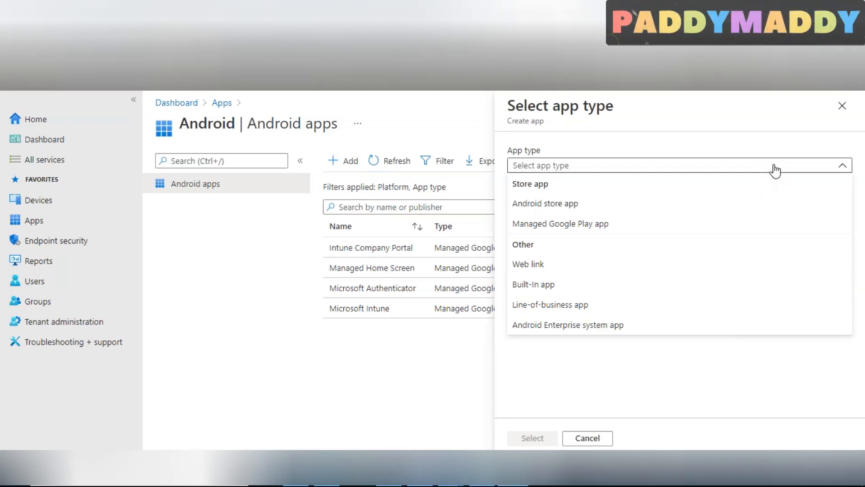
pyautogui.click(606, 229)
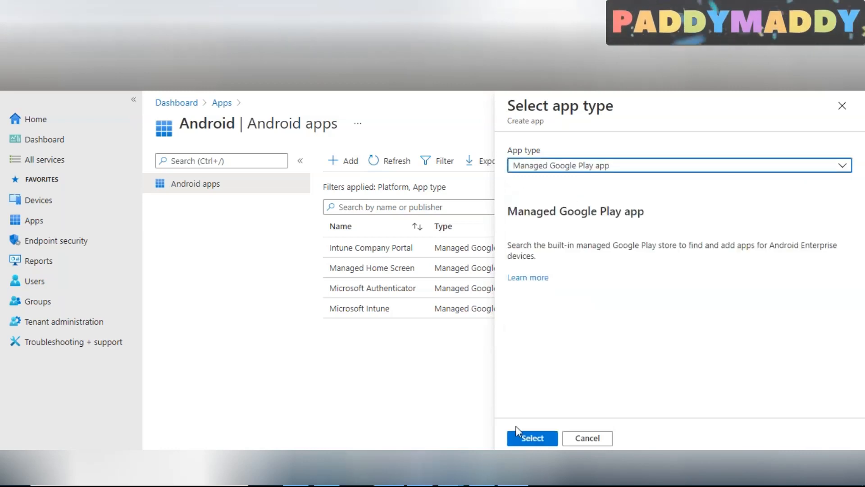
pyautogui.click(529, 438)
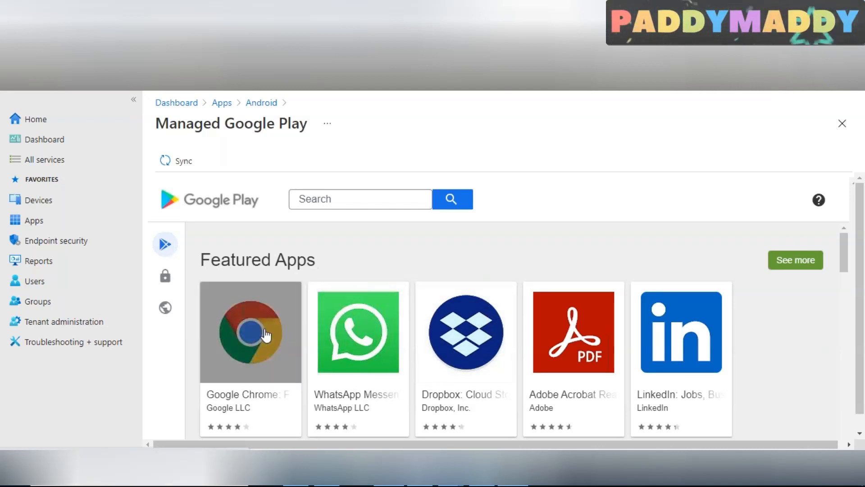
# Search Managed Google Play for "office" and open the Microsoft Office: Word, Excel, PowerPoint & More app page
pyautogui.click(384, 201)
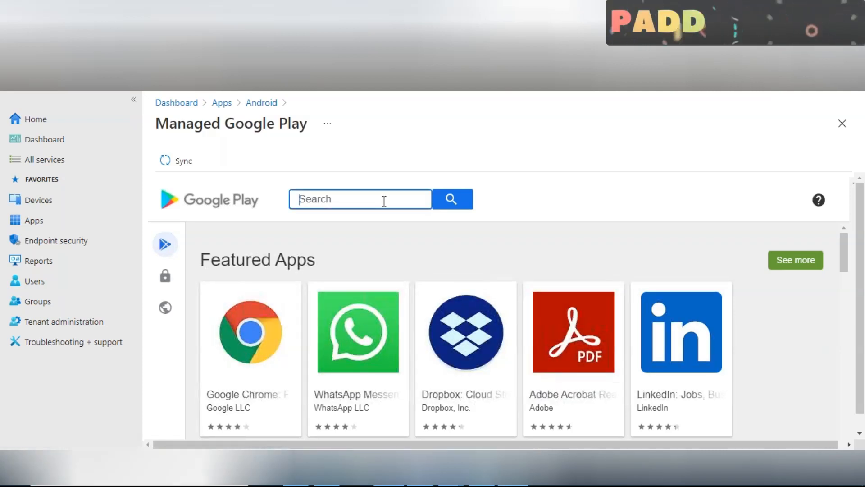
pyautogui.write('ms')
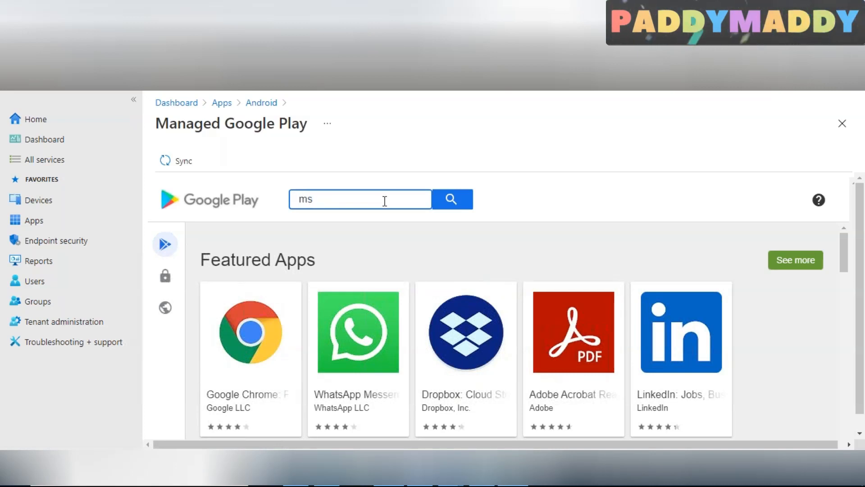
pyautogui.press('BackSpace')
pyautogui.press('BackSpace')
pyautogui.write('office')
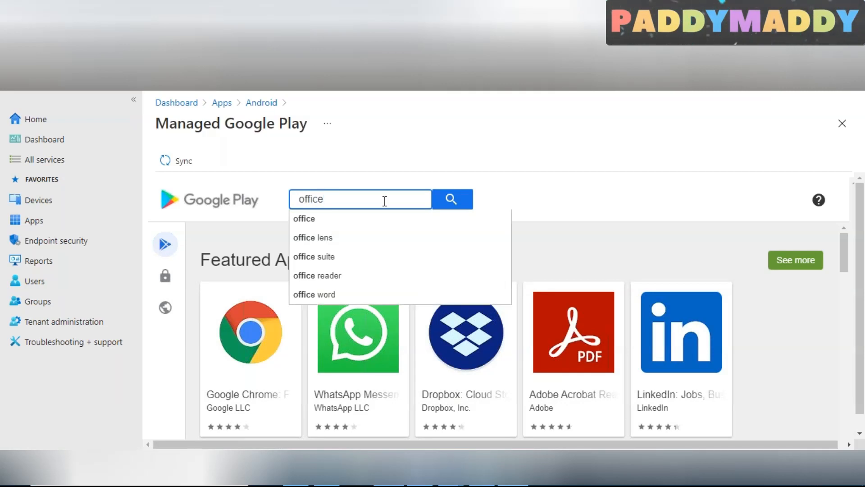
pyautogui.click(359, 221)
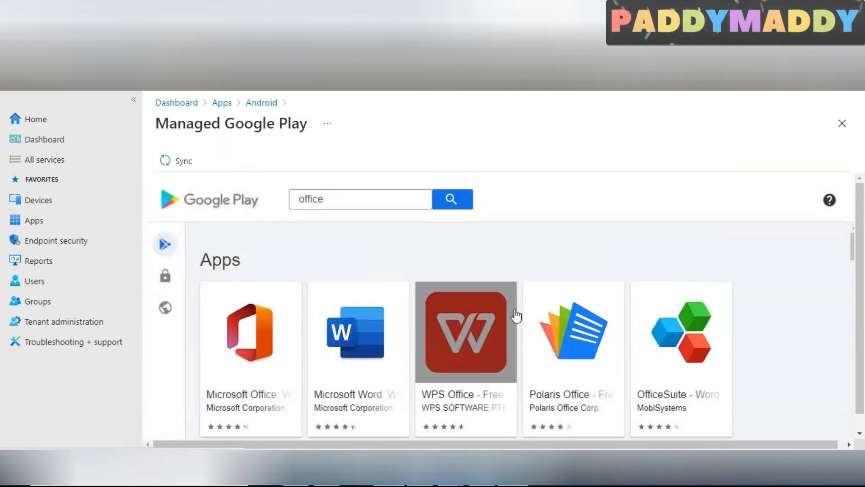
pyautogui.click(250, 333)
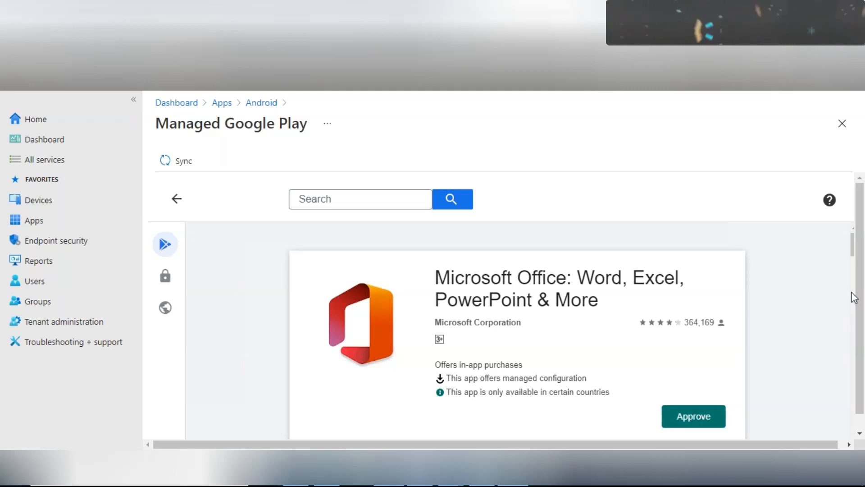
# Approve the Microsoft Office: Word, Excel, PowerPoint & More app with its permissions, keeping it approved when it requests new permissions
pyautogui.click(701, 418)
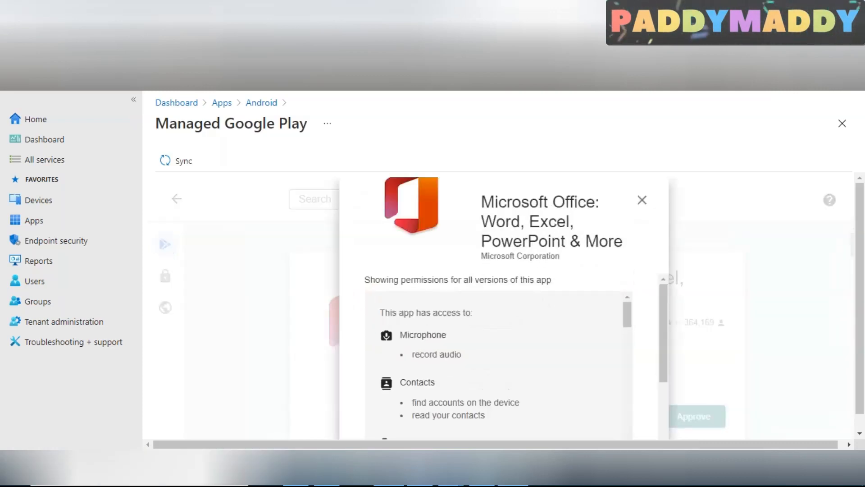
pyautogui.moveTo(665, 299); pyautogui.dragTo(661, 392)
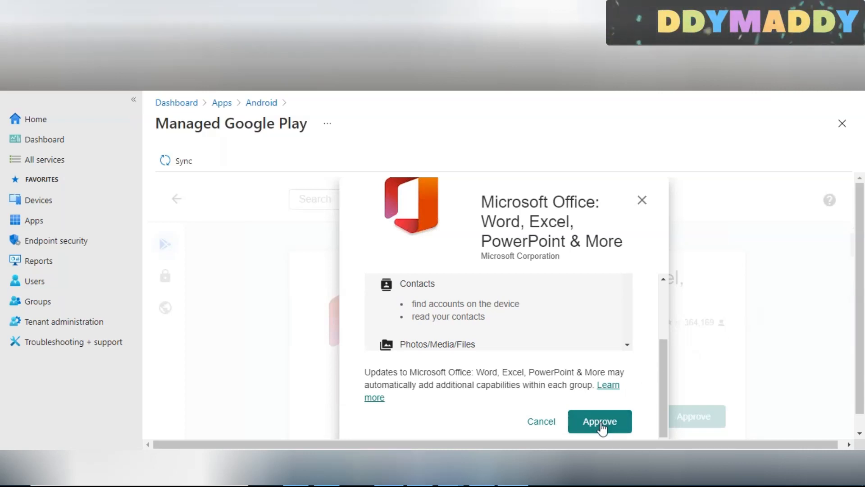
pyautogui.click(601, 422)
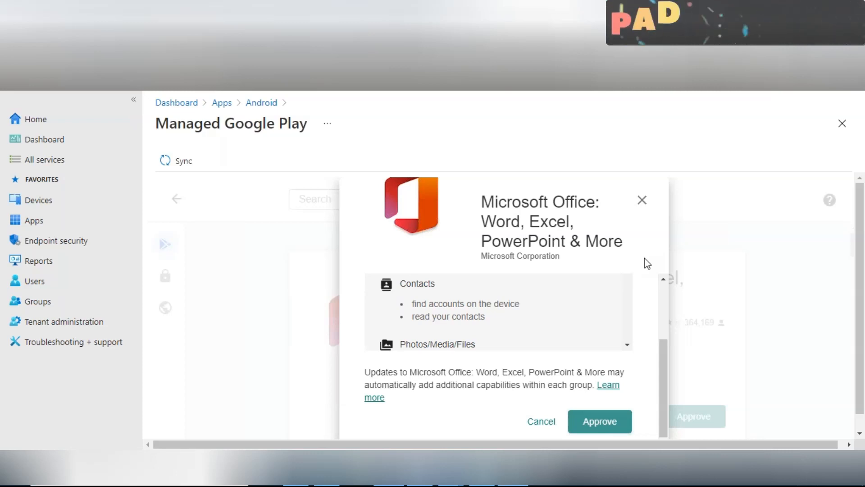
pyautogui.click(623, 424)
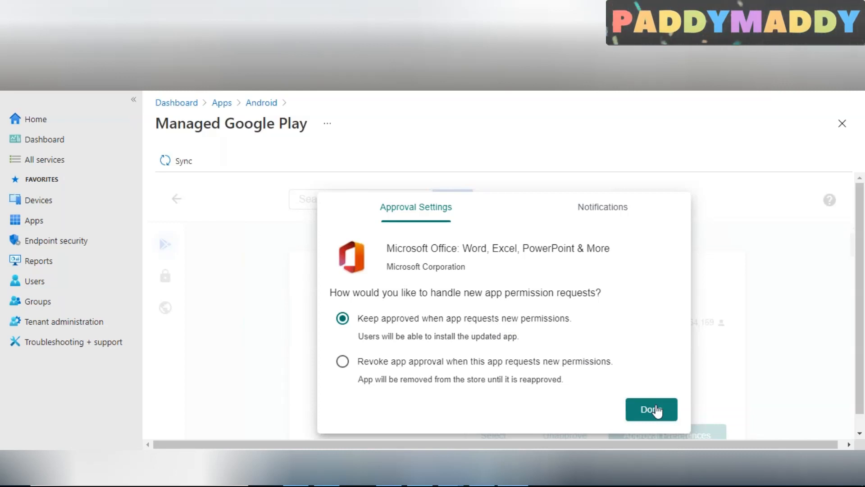
pyautogui.click(657, 410)
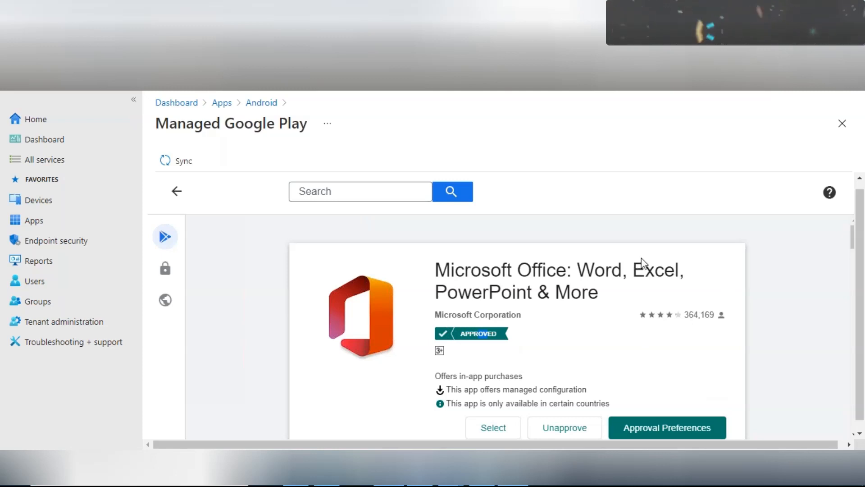
# Return to the store results, search Managed Google Play for "acrobat" and open the Adobe Acrobat Reader: PDF Viewer, Editor & Creator page
pyautogui.click(389, 190)
pyautogui.click(180, 191)
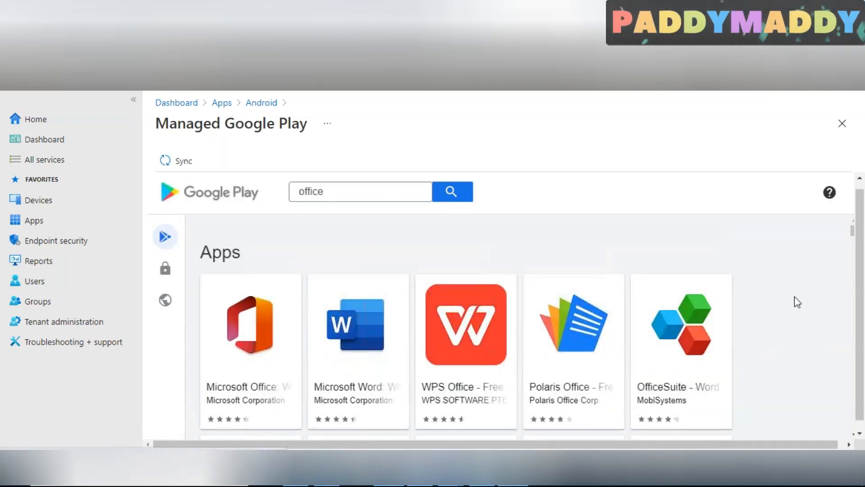
pyautogui.moveTo(859, 208); pyautogui.dragTo(864, 270)
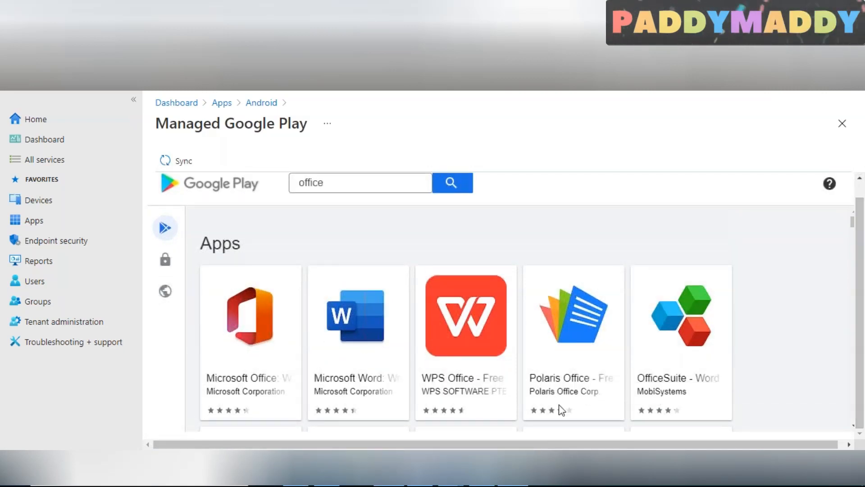
pyautogui.click(408, 189)
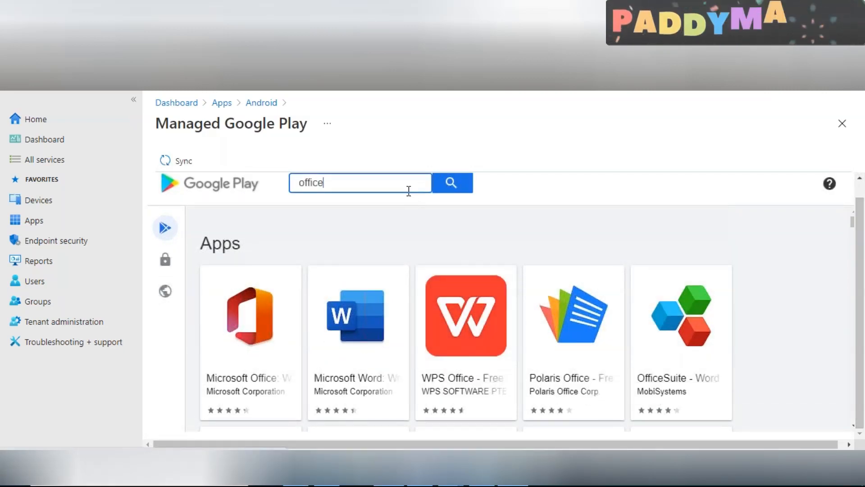
pyautogui.press('BackSpace')
pyautogui.press('BackSpace')
pyautogui.press('BackSpace')
pyautogui.press('BackSpace')
pyautogui.press('BackSpace')
pyautogui.press('BackSpace')
pyautogui.write('acrobat')
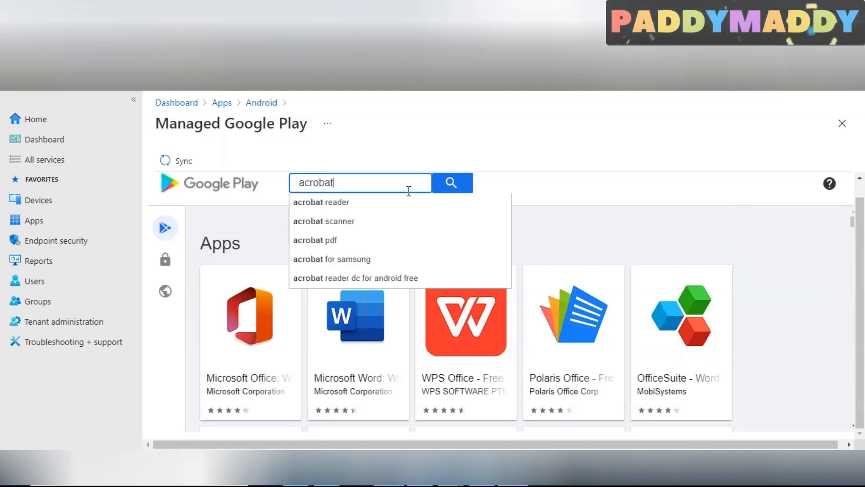
pyautogui.press('Return')
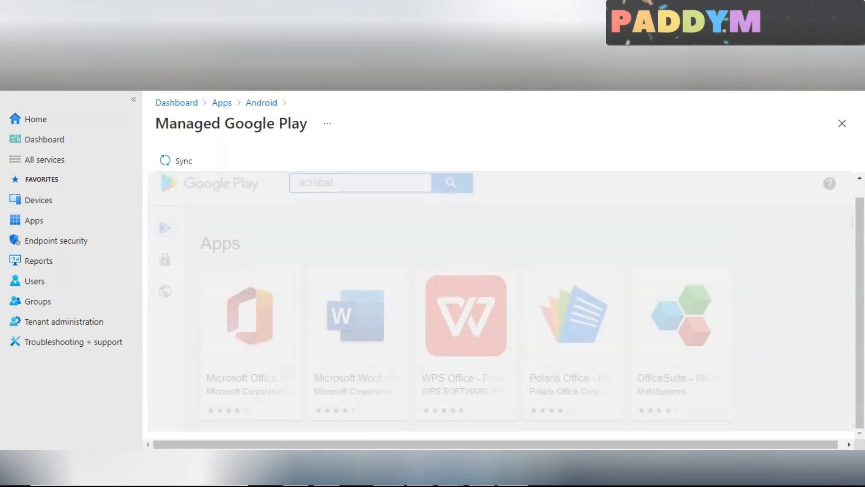
pyautogui.click(286, 330)
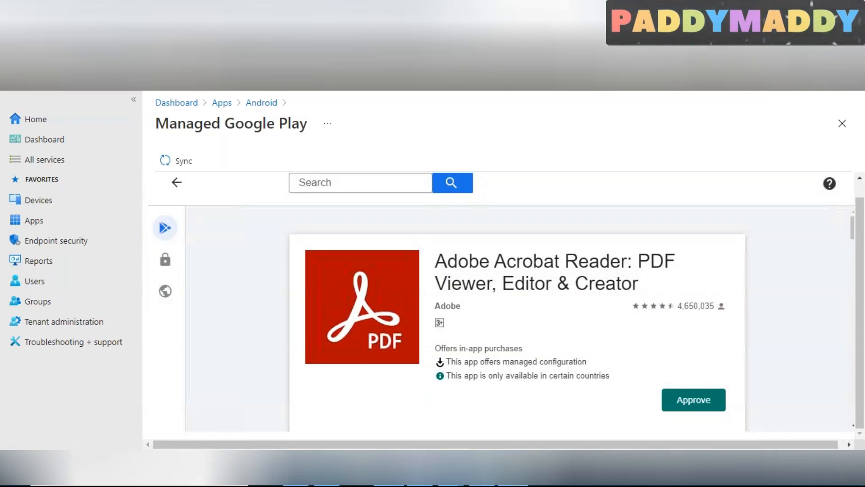
# Approve the Adobe Acrobat Reader app together with its requested permissions
pyautogui.click(683, 400)
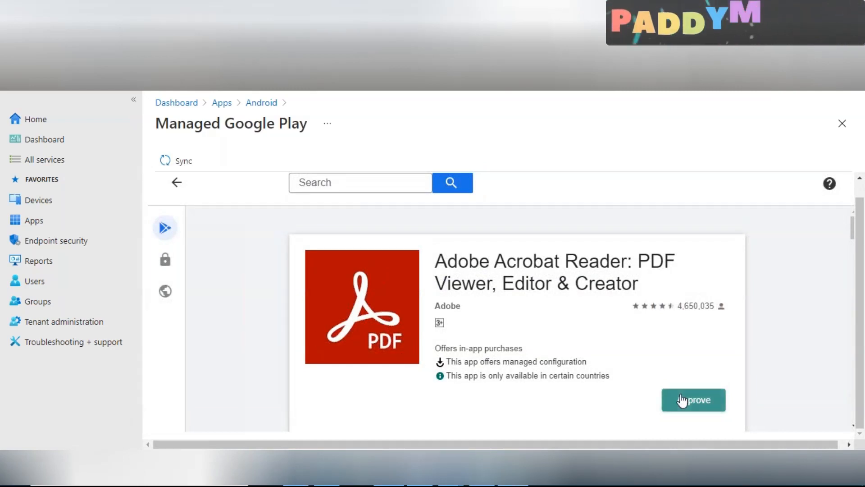
pyautogui.moveTo(661, 348); pyautogui.dragTo(666, 410)
pyautogui.click(627, 408)
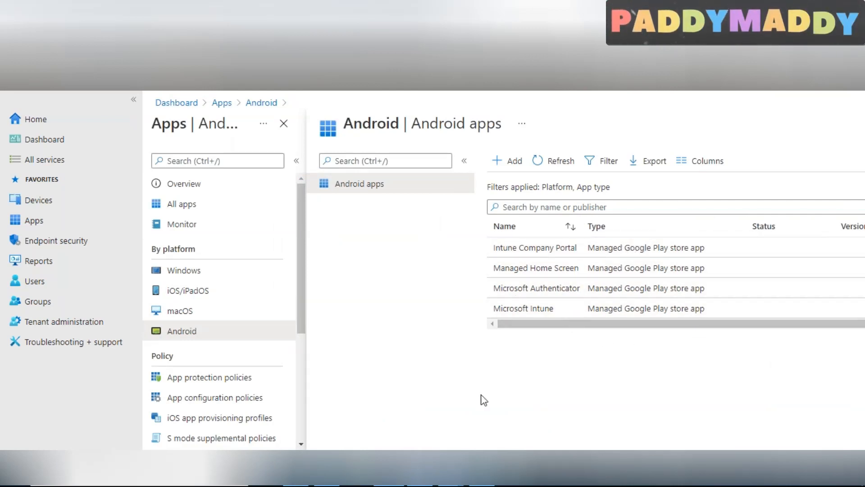
# Refresh the Android apps list and look through the synced Managed Google Play store apps
pyautogui.moveTo(407, 453); pyautogui.dragTo(554, 453)
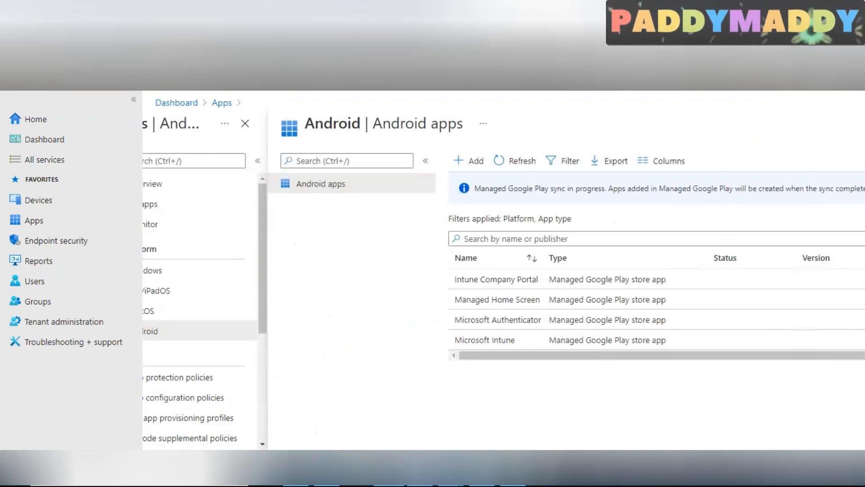
pyautogui.moveTo(558, 189); pyautogui.dragTo(629, 200)
pyautogui.click(498, 161)
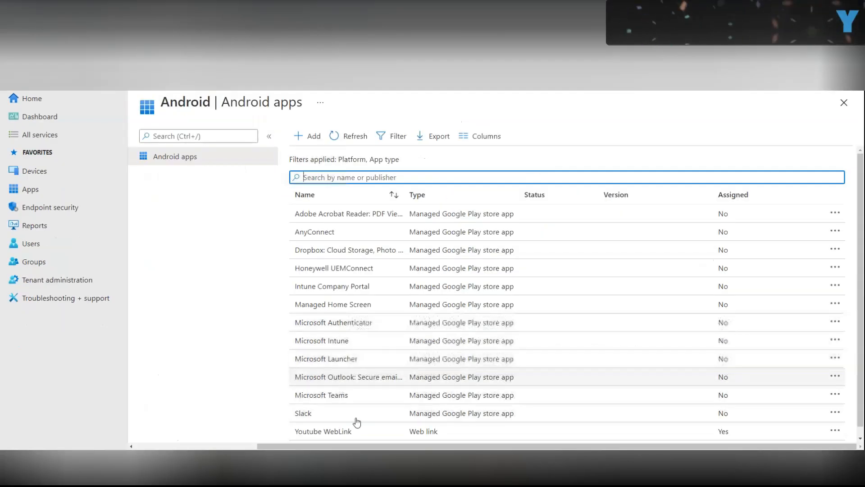
pyautogui.moveTo(363, 447); pyautogui.dragTo(364, 447)
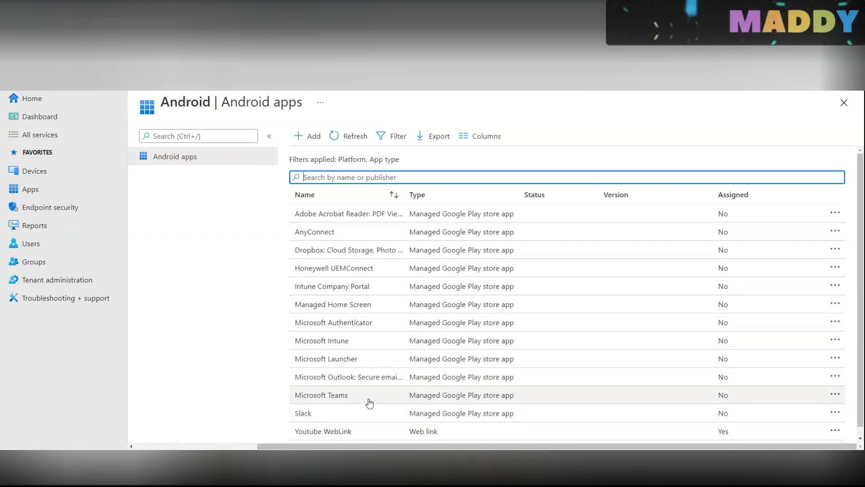
pyautogui.scroll(-1, 439, 393)
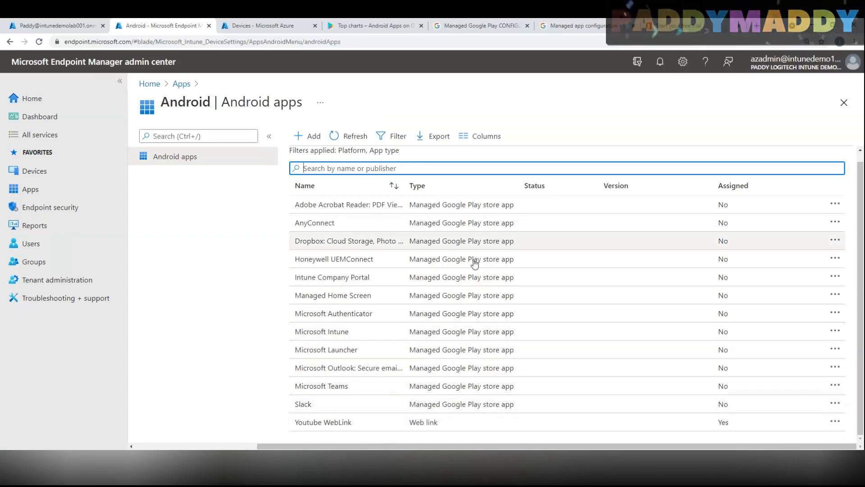
# Start adding another Android app of the type Managed Google Play app to open the store
pyautogui.click(310, 137)
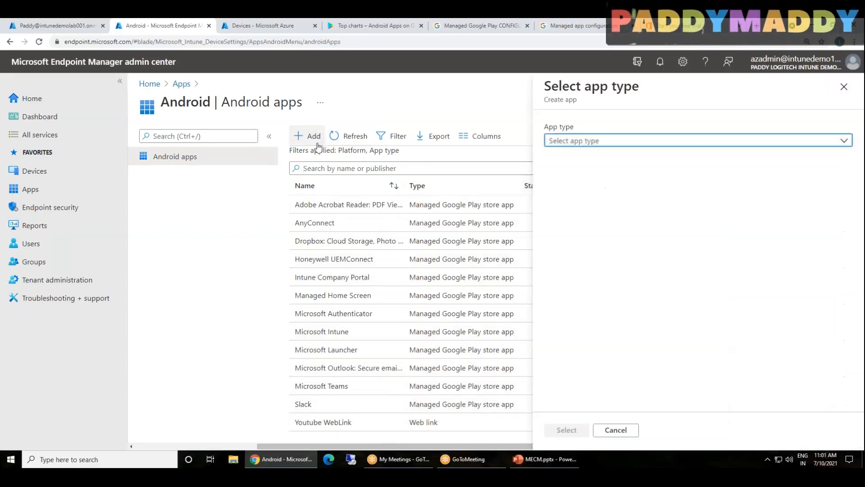
pyautogui.click(601, 140)
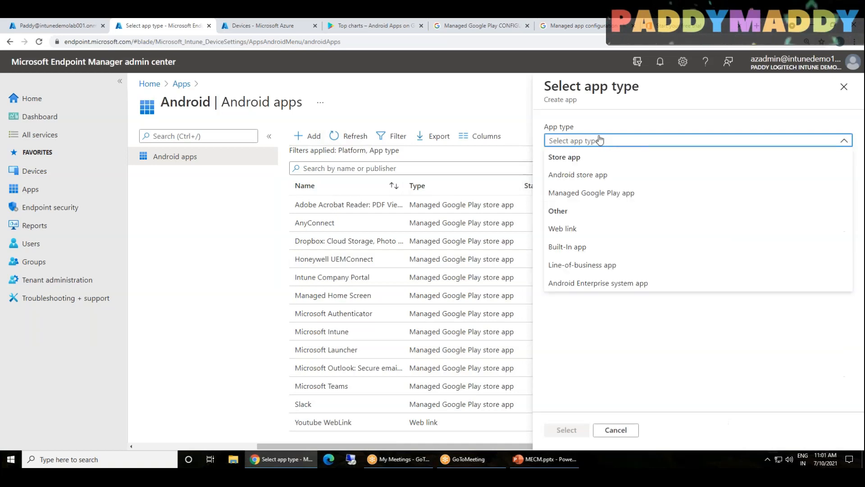
pyautogui.click(568, 194)
pyautogui.click(573, 431)
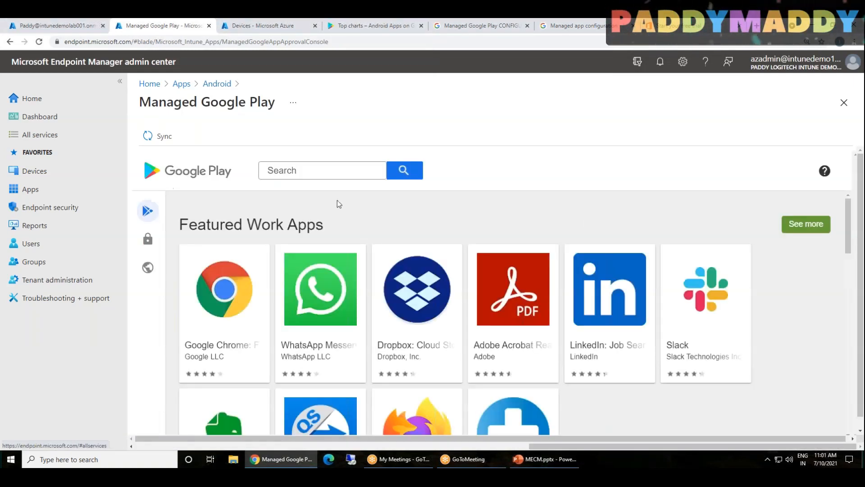
# Browse the store's app categories, check the AnyConnect app page for its approval, and return to the listing
pyautogui.scroll(-10, 458, 323)
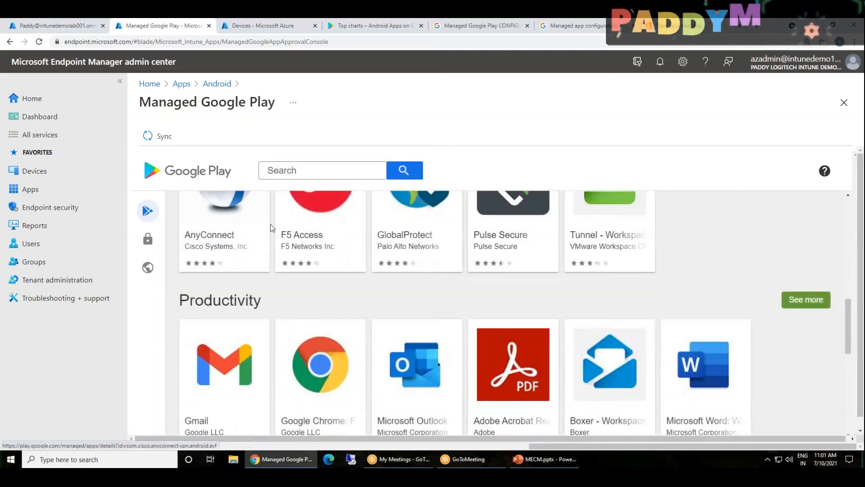
pyautogui.click(325, 383)
pyautogui.scroll(2, 326, 384)
pyautogui.click(214, 292)
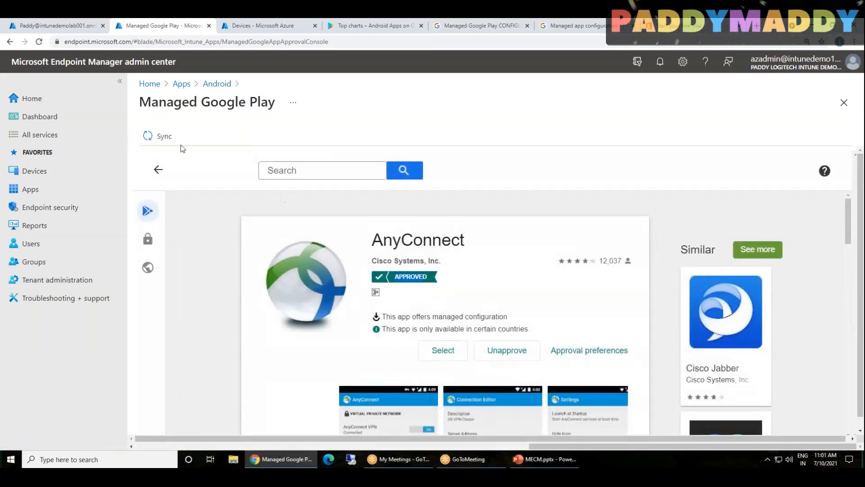
pyautogui.click(159, 169)
pyautogui.scroll(-5, 496, 305)
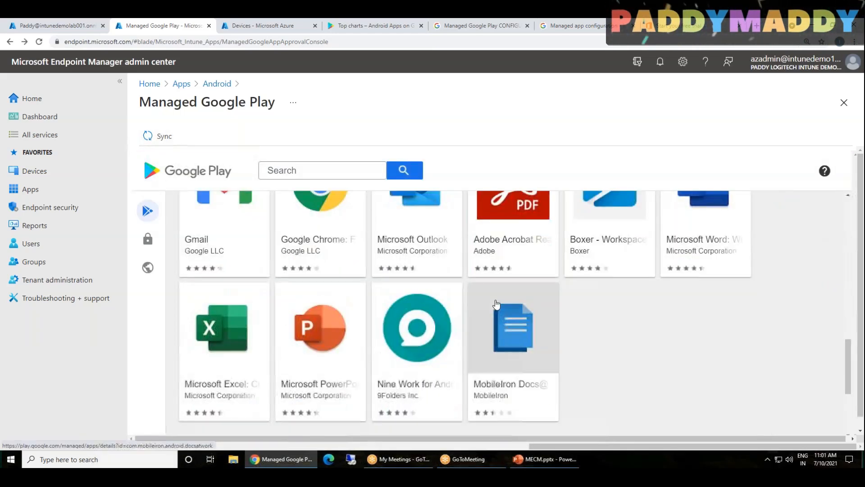
# Open the Microsoft PowerPoint: Slideshows and presentations app under Productivity and approve its requested permissions
pyautogui.click(326, 335)
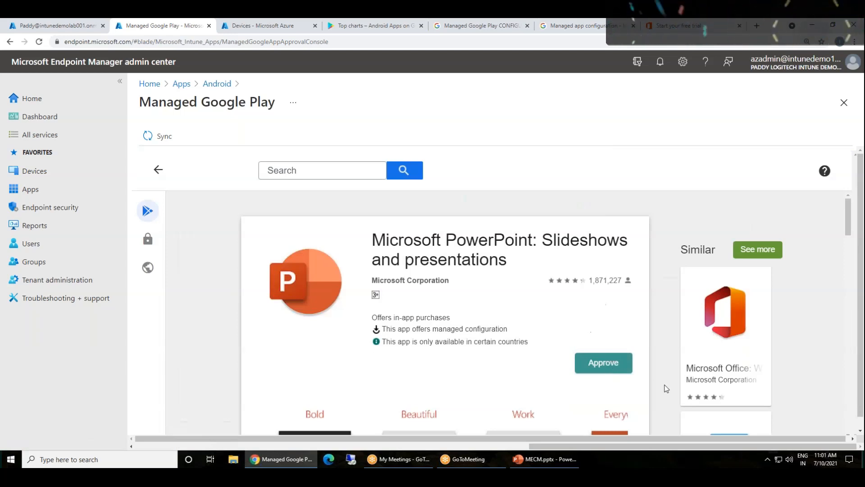
pyautogui.click(610, 364)
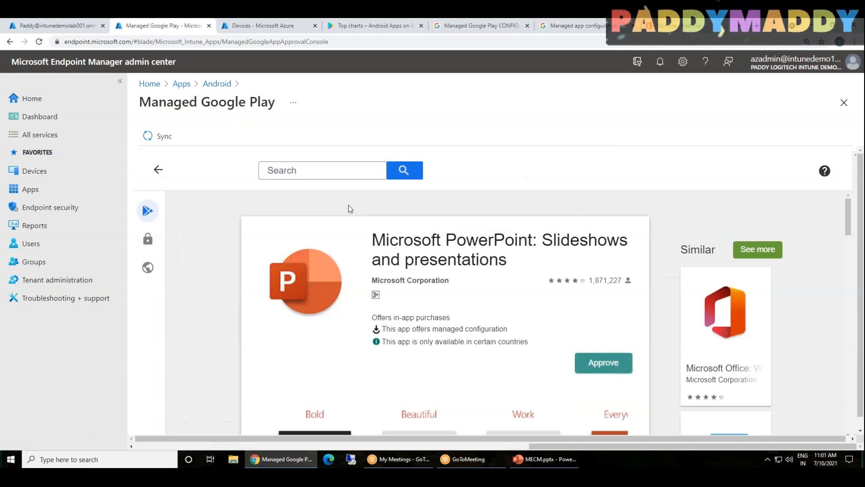
pyautogui.moveTo(391, 285); pyautogui.dragTo(593, 314)
pyautogui.scroll(-2, 634, 304)
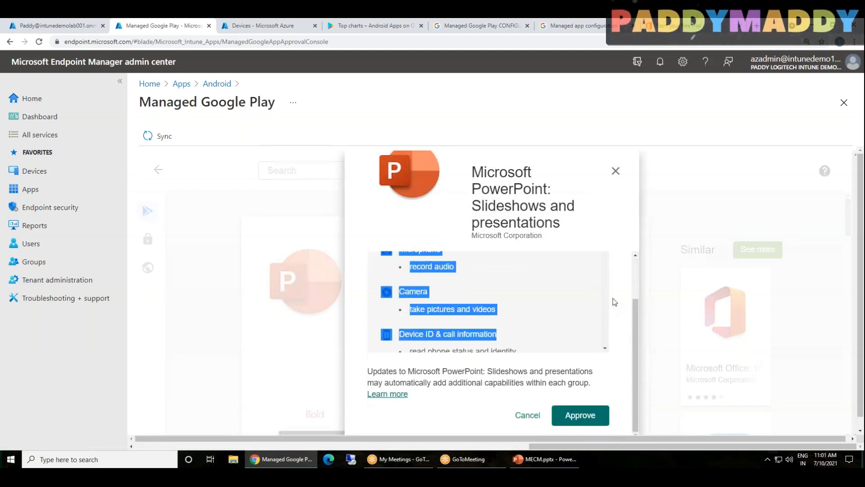
pyautogui.scroll(-4, 607, 347)
pyautogui.scroll(-3, 607, 347)
pyautogui.click(581, 415)
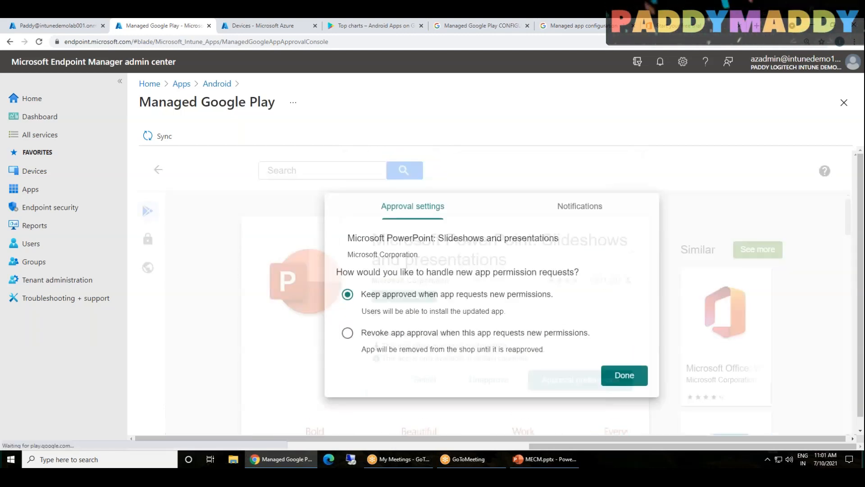
# Keep PowerPoint approved when it requests new permissions, and add a subscriber's email address to the approval notifications
pyautogui.moveTo(408, 301); pyautogui.dragTo(637, 402)
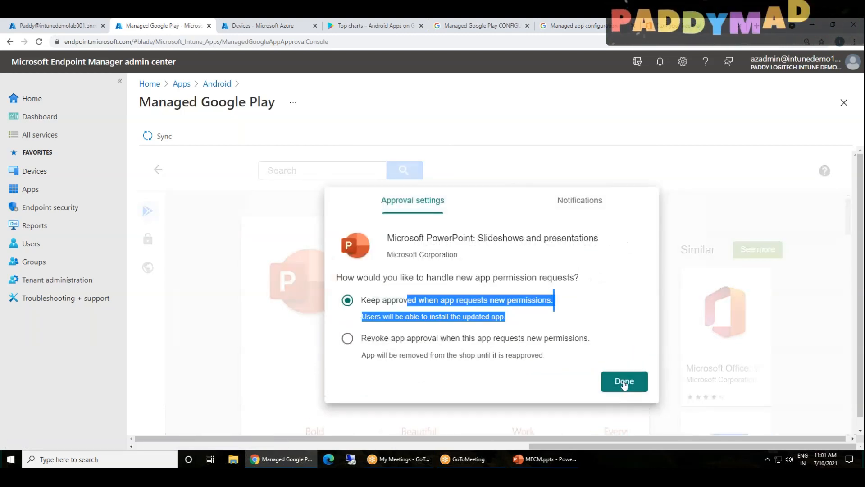
pyautogui.click(566, 206)
pyautogui.click(371, 386)
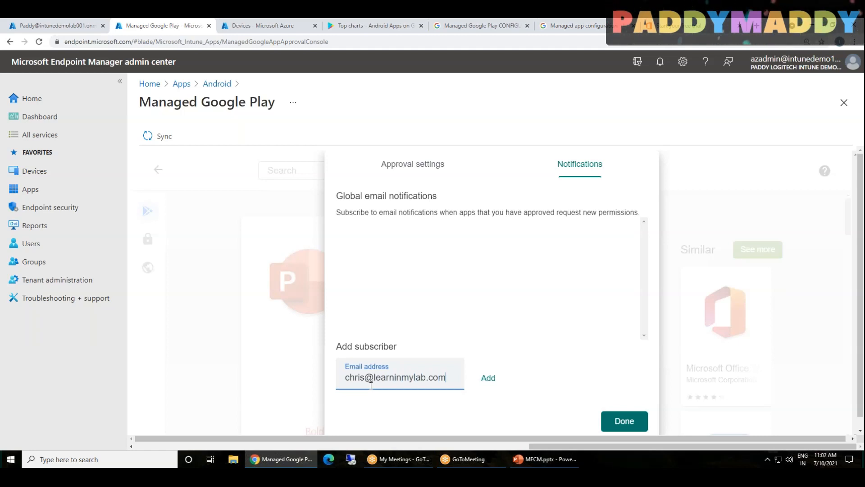
pyautogui.click(494, 383)
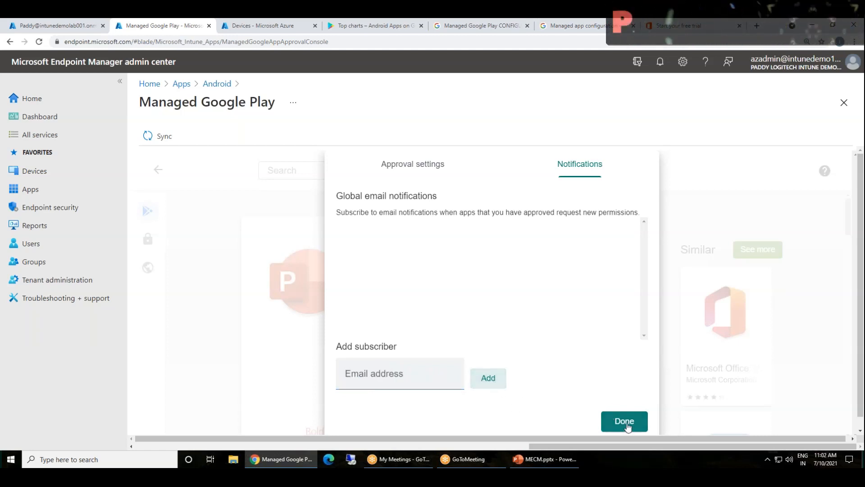
pyautogui.click(628, 423)
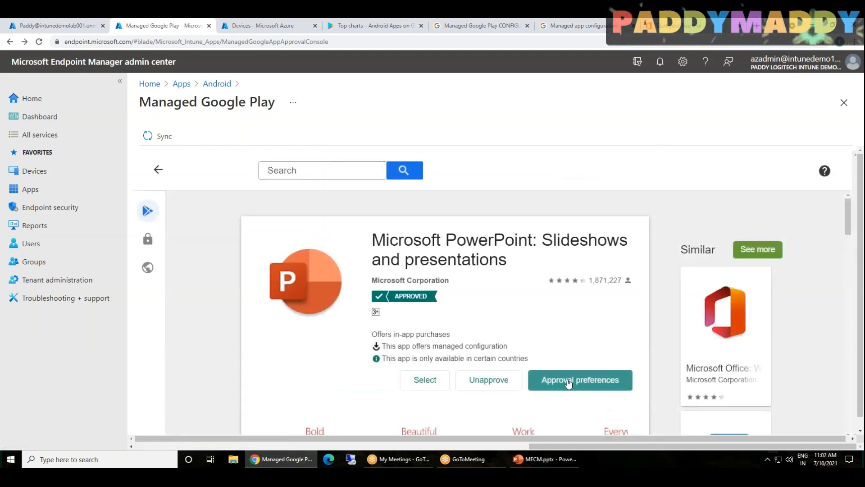
# Leave the PowerPoint page, sync Managed Google Play with Intune, and refresh the Android apps list
pyautogui.click(158, 172)
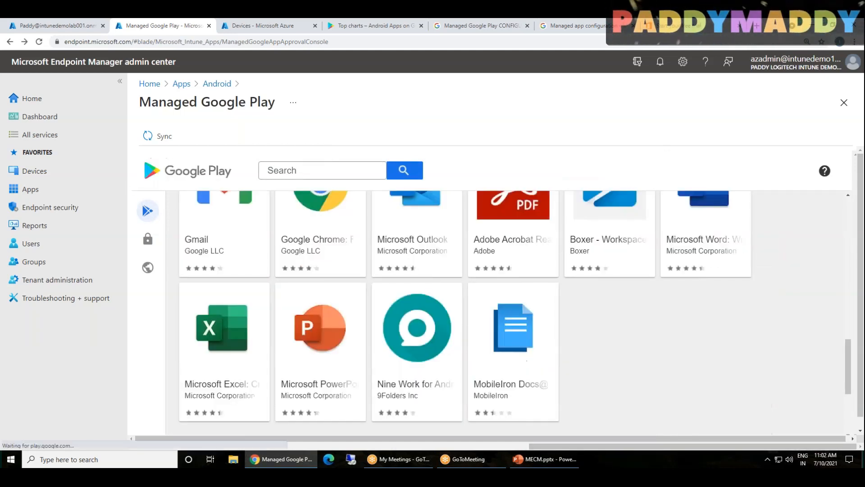
pyautogui.scroll(7, 566, 330)
pyautogui.click(164, 136)
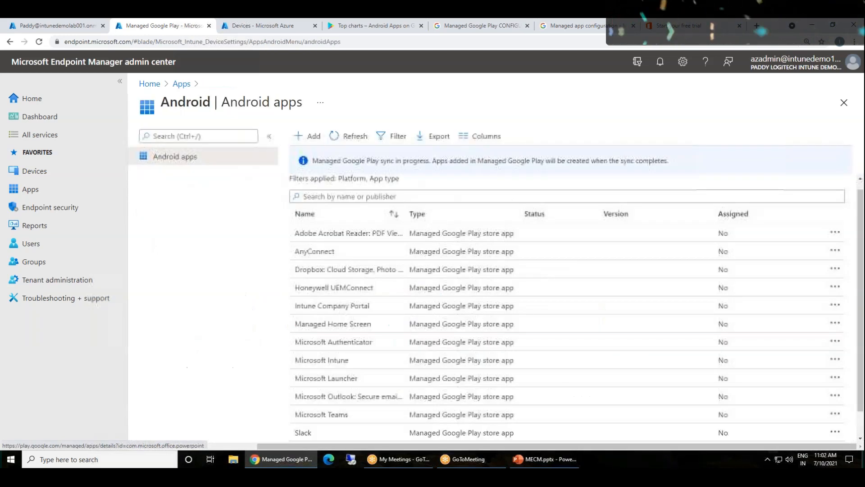
pyautogui.moveTo(599, 447); pyautogui.dragTo(559, 448)
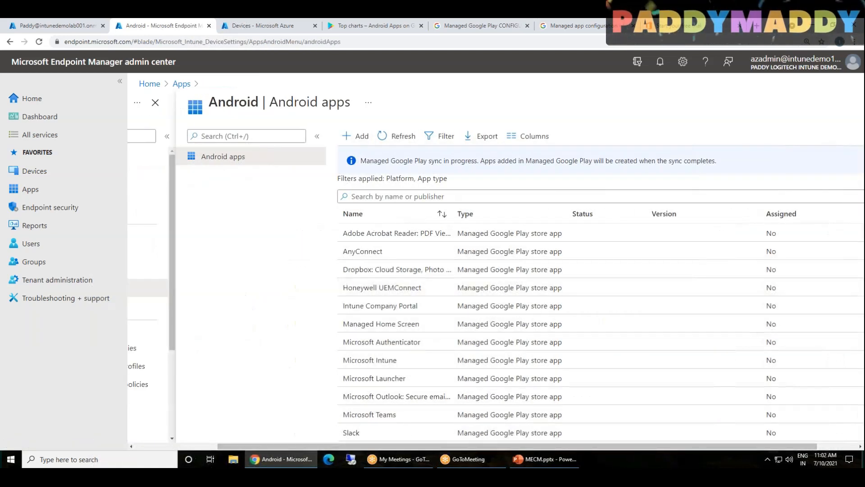
pyautogui.click(399, 135)
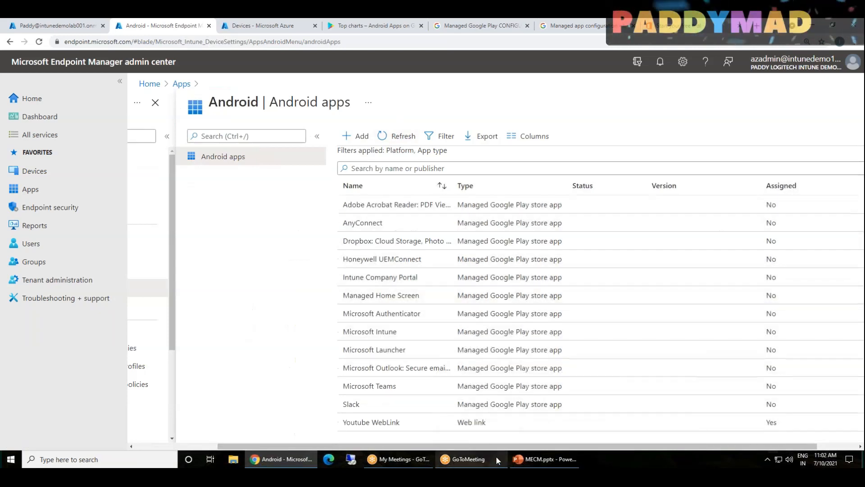
# Open the Microsoft Outlook app's properties from the Android apps list and start editing its assignments
pyautogui.moveTo(497, 446); pyautogui.dragTo(536, 447)
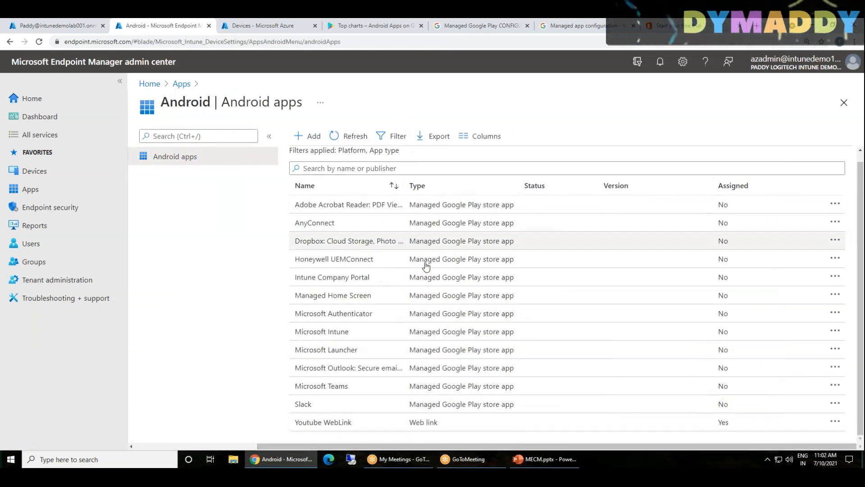
pyautogui.click(330, 374)
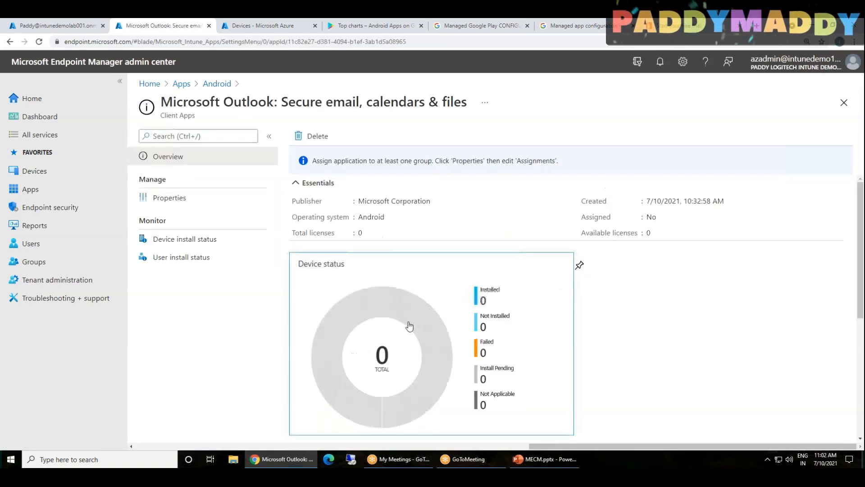
pyautogui.click(170, 197)
pyautogui.scroll(-2, 623, 366)
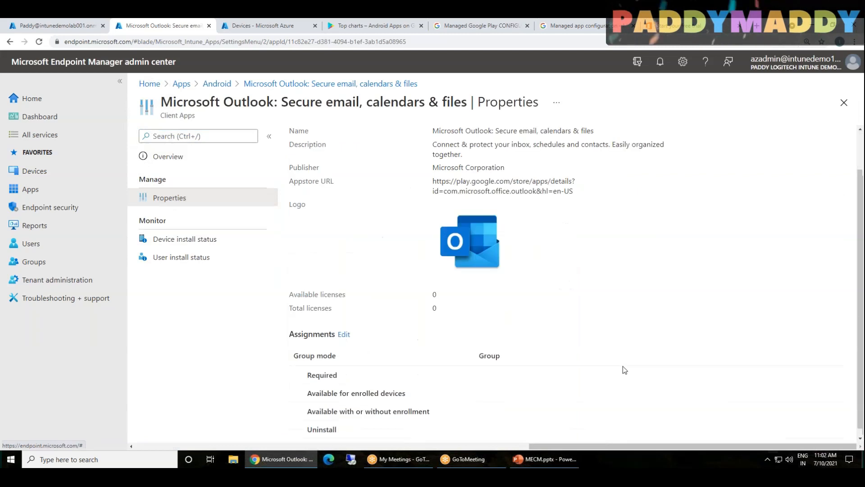
pyautogui.click(343, 328)
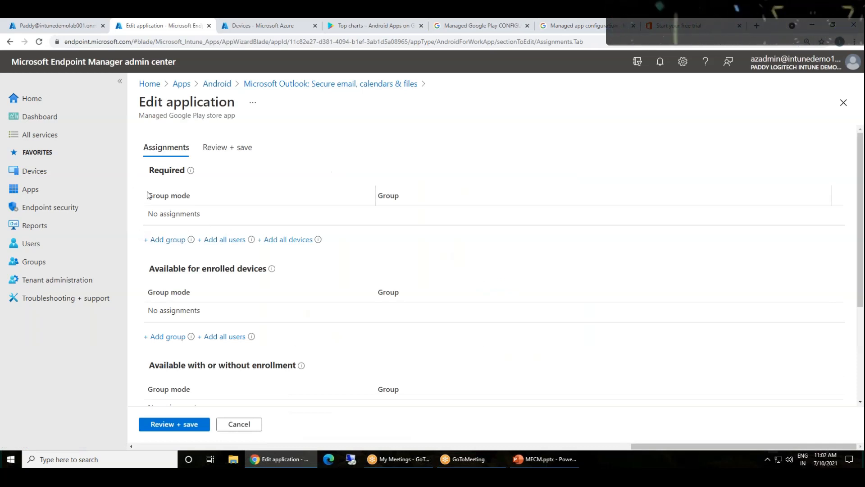
# Assign Outlook as Required to all users and all devices, save the assignments, and return to the Android apps list
pyautogui.moveTo(158, 170); pyautogui.dragTo(184, 173)
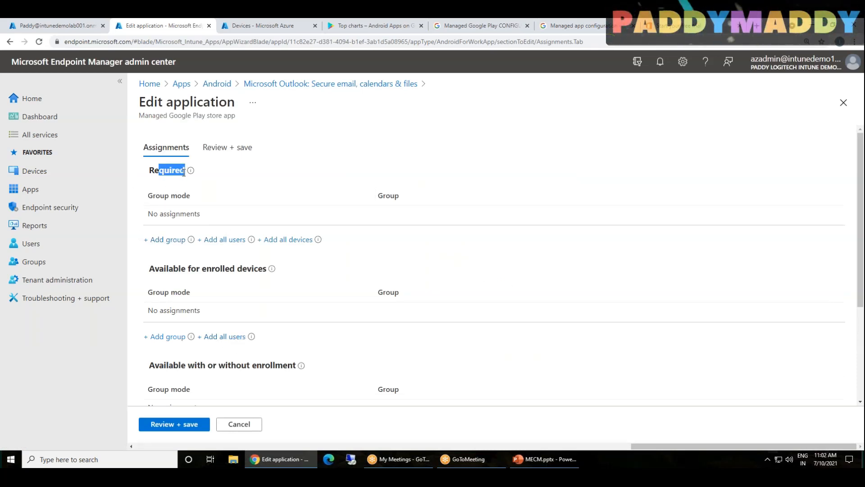
pyautogui.click(228, 240)
pyautogui.click(280, 247)
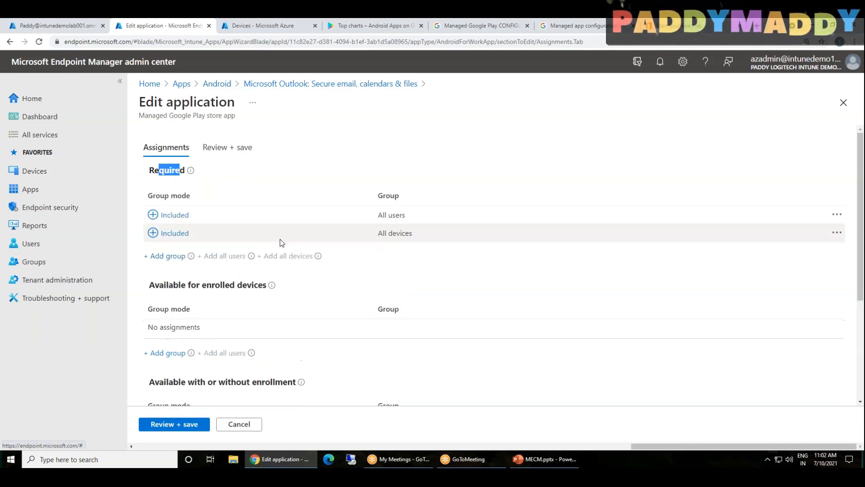
pyautogui.click(165, 429)
pyautogui.click(168, 426)
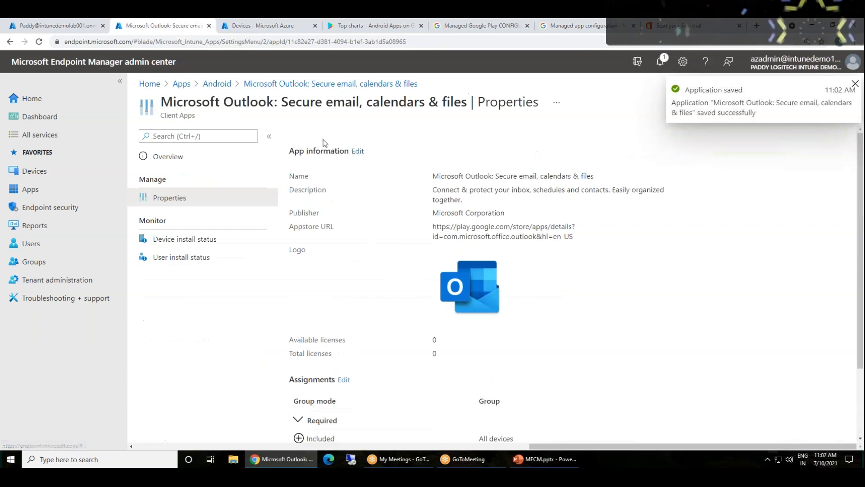
pyautogui.click(217, 84)
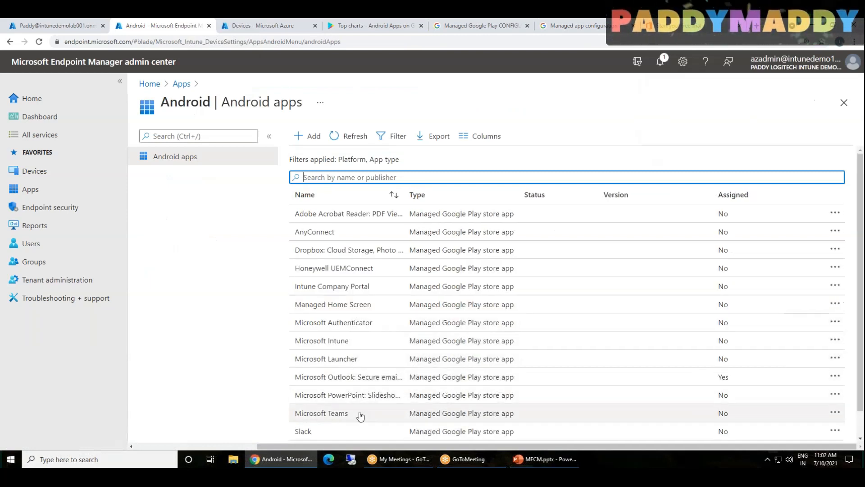
# Open the Microsoft Teams app's properties and start editing its assignments
pyautogui.click(357, 413)
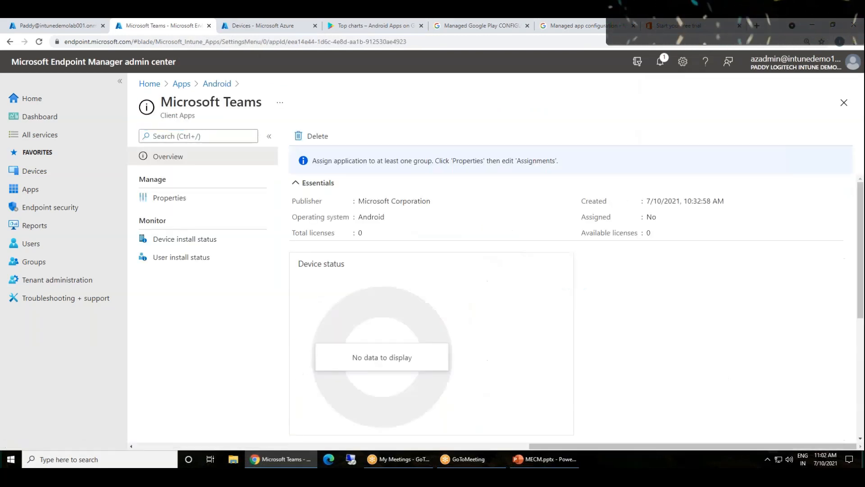
pyautogui.click(174, 197)
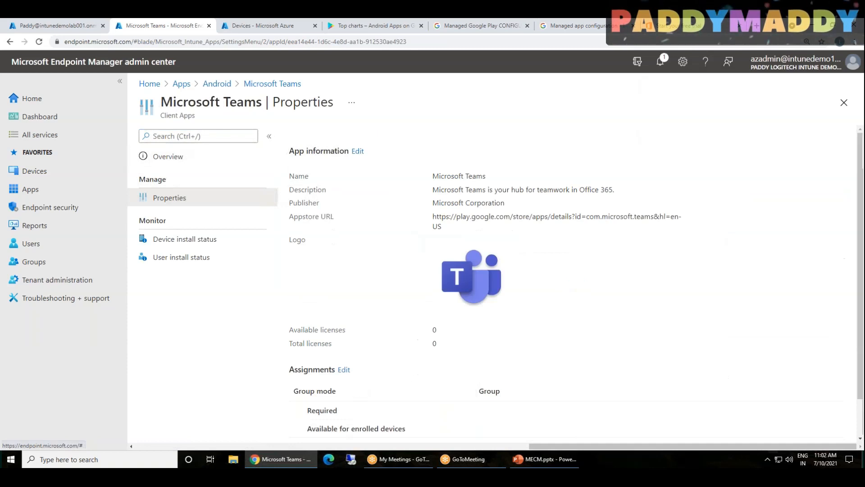
pyautogui.scroll(-1, 576, 282)
pyautogui.click(344, 328)
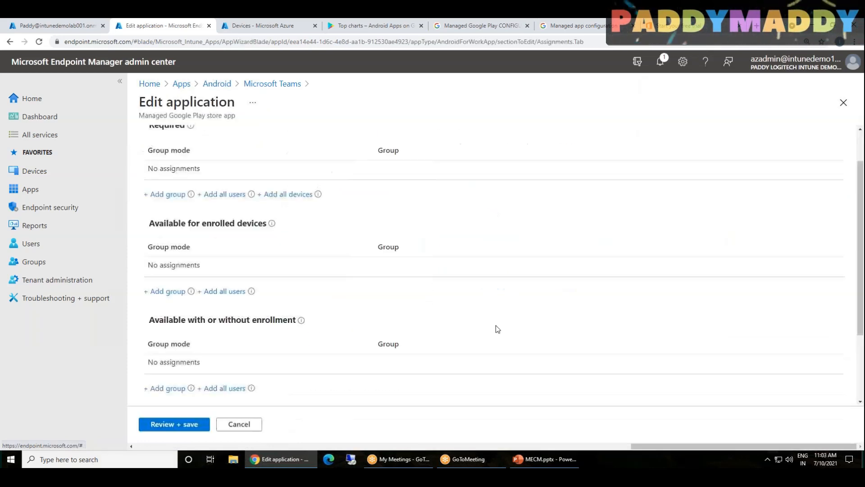
# Assign Teams as Required to all users and all devices, save the assignments, and return to the Android apps list
pyautogui.click(220, 194)
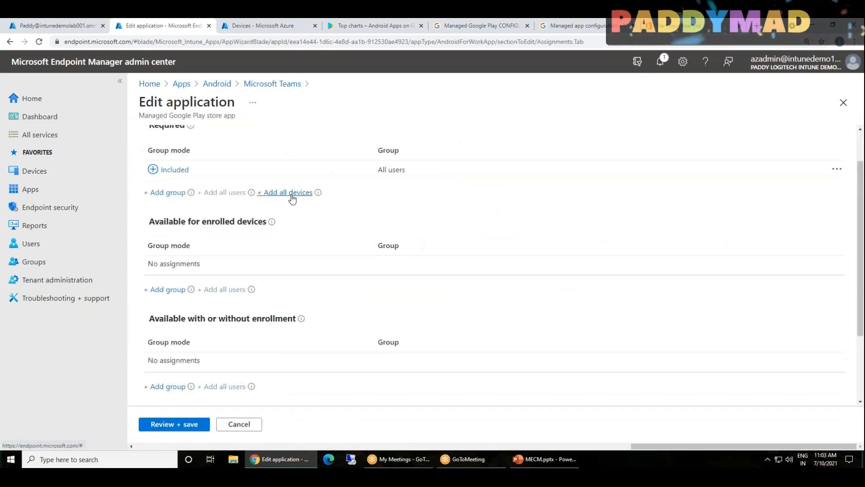
pyautogui.click(289, 194)
pyautogui.click(176, 424)
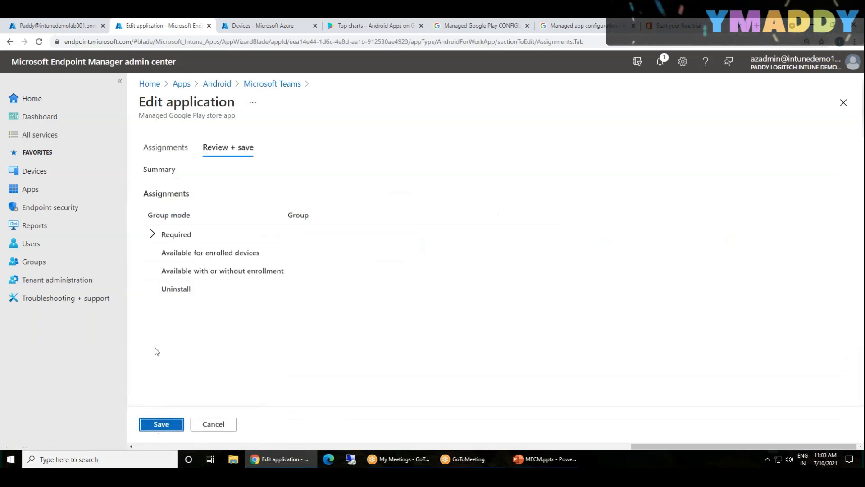
pyautogui.click(155, 422)
pyautogui.click(267, 84)
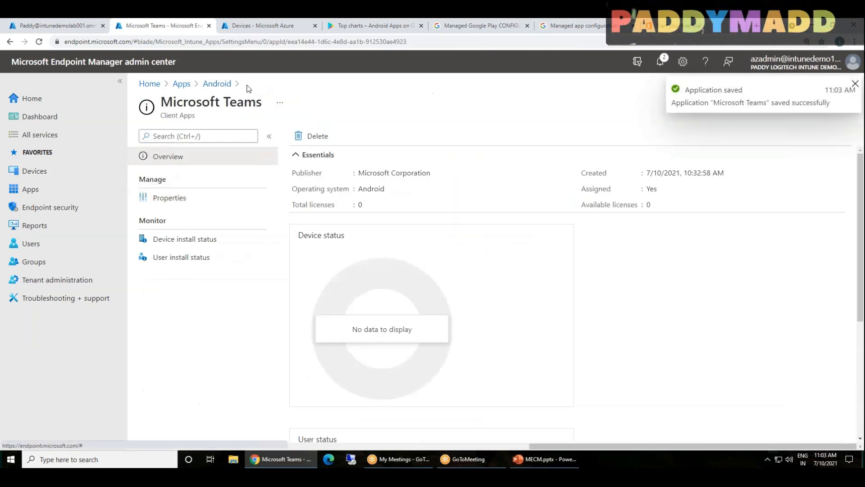
pyautogui.click(217, 83)
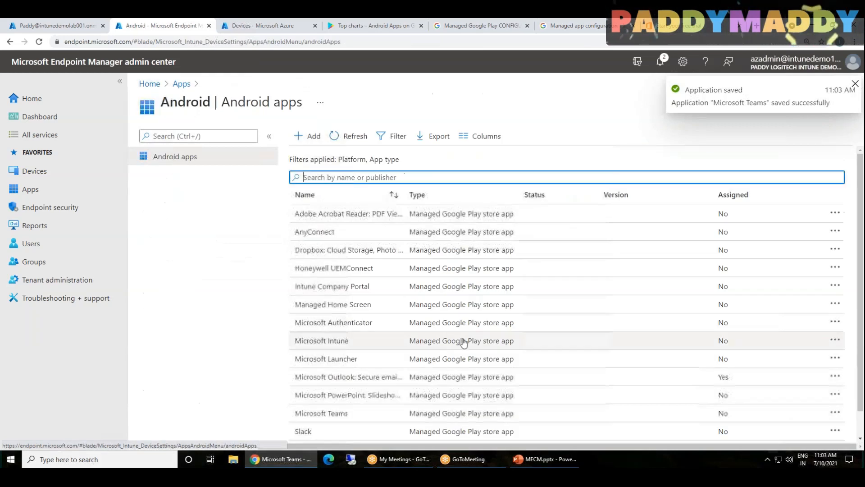
# Open the Microsoft PowerPoint app's properties and start editing its assignments
pyautogui.click(384, 400)
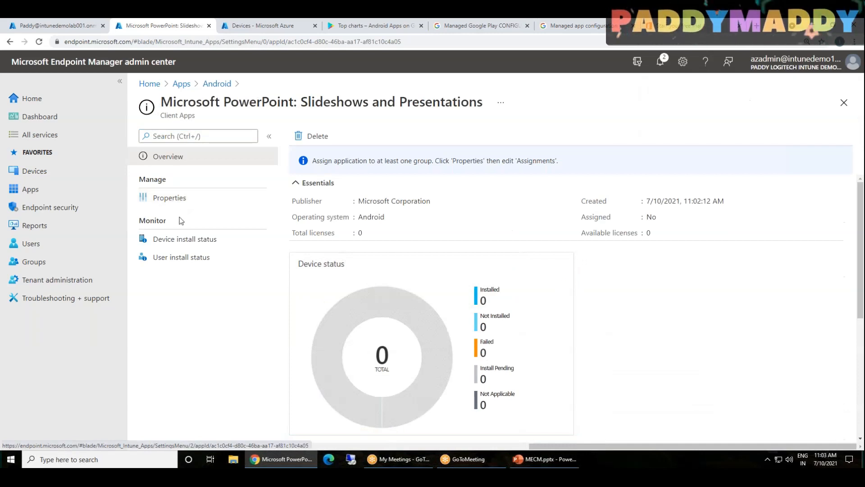
pyautogui.click(172, 200)
pyautogui.scroll(-1, 337, 356)
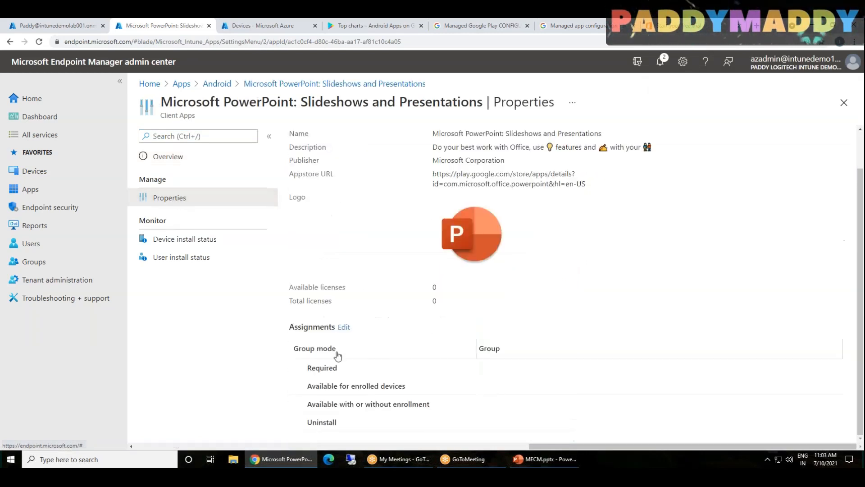
pyautogui.click(344, 328)
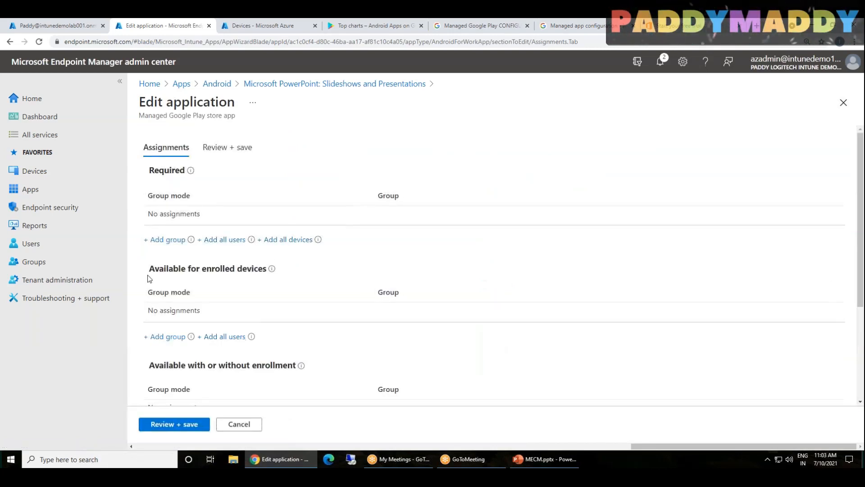
# Make PowerPoint available for enrolled devices to all users and save the assignments
pyautogui.moveTo(149, 270); pyautogui.dragTo(255, 269)
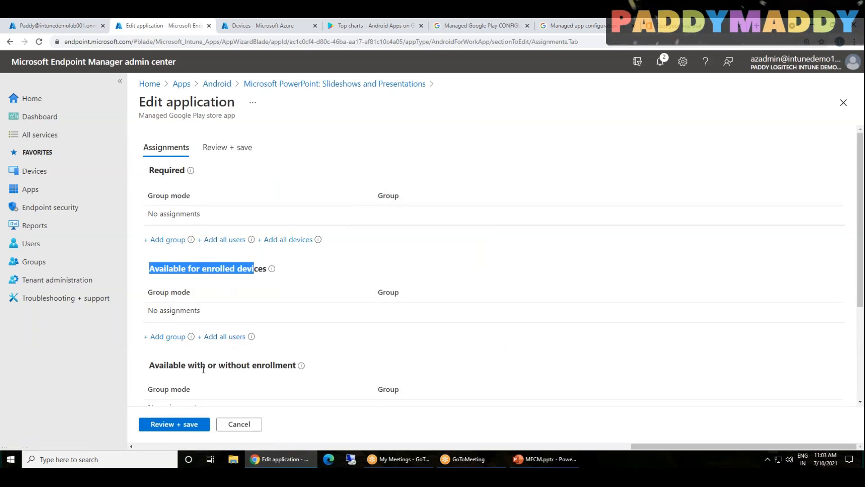
pyautogui.click(221, 338)
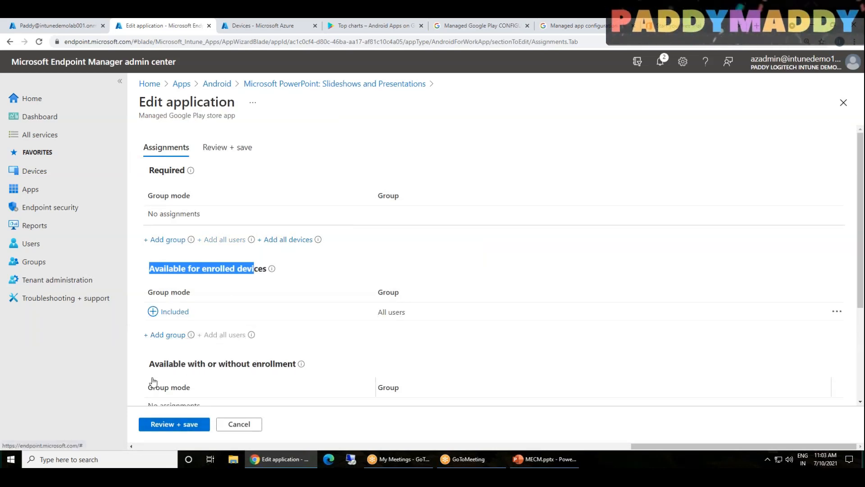
pyautogui.click(175, 424)
pyautogui.click(167, 424)
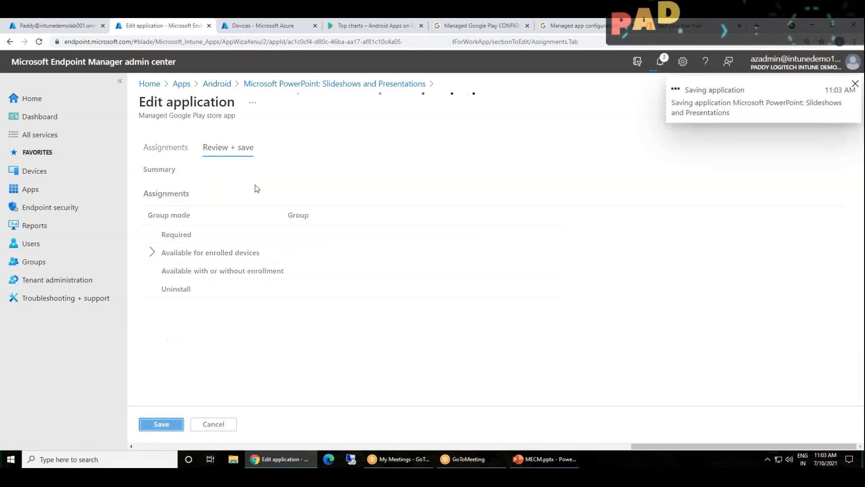
pyautogui.scroll(-1, 468, 305)
pyautogui.scroll(1, 468, 308)
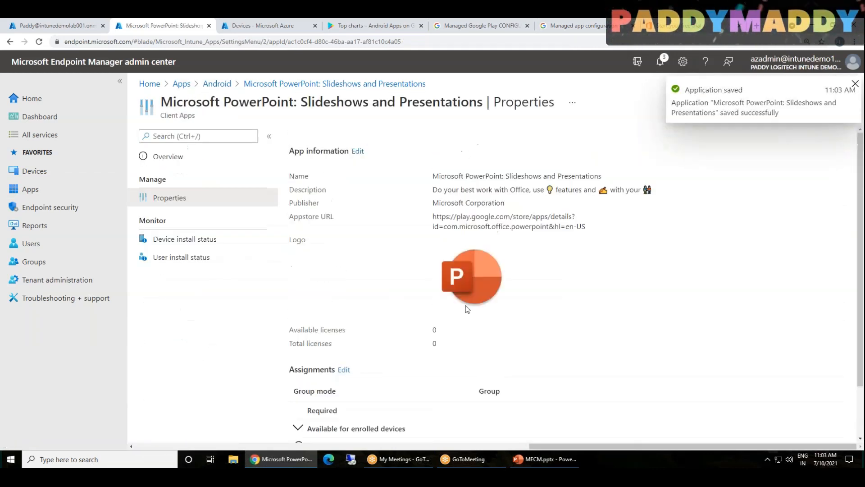
# Review PowerPoint's editable app information, cancel without changes, and return to the Android apps list to check the assigned apps
pyautogui.click(358, 152)
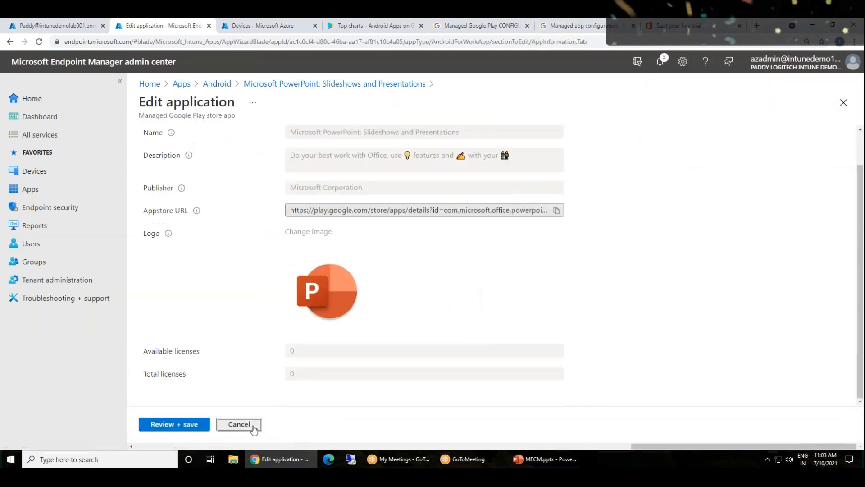
pyautogui.click(249, 424)
pyautogui.scroll(-3, 501, 345)
pyautogui.scroll(3, 402, 311)
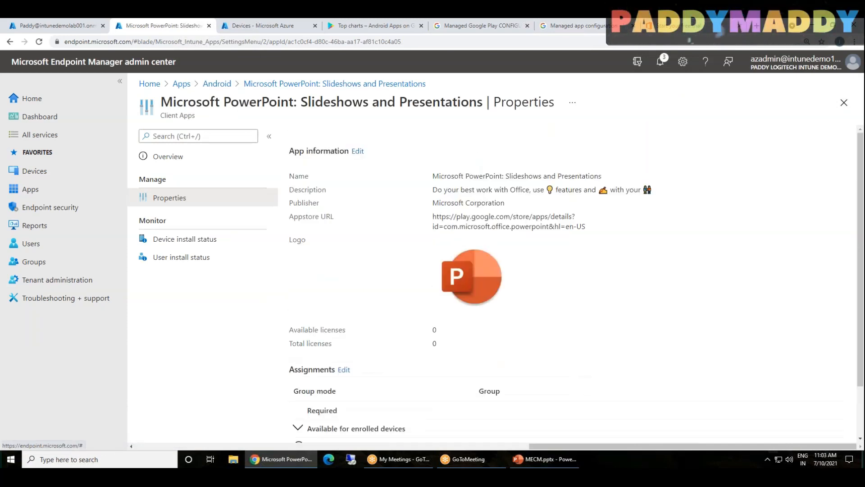
pyautogui.click(344, 83)
pyautogui.click(218, 84)
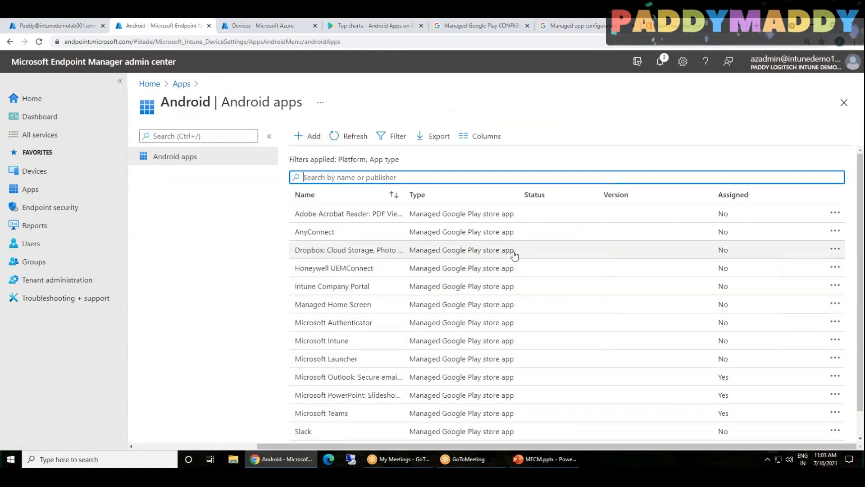
pyautogui.scroll(-1, 519, 255)
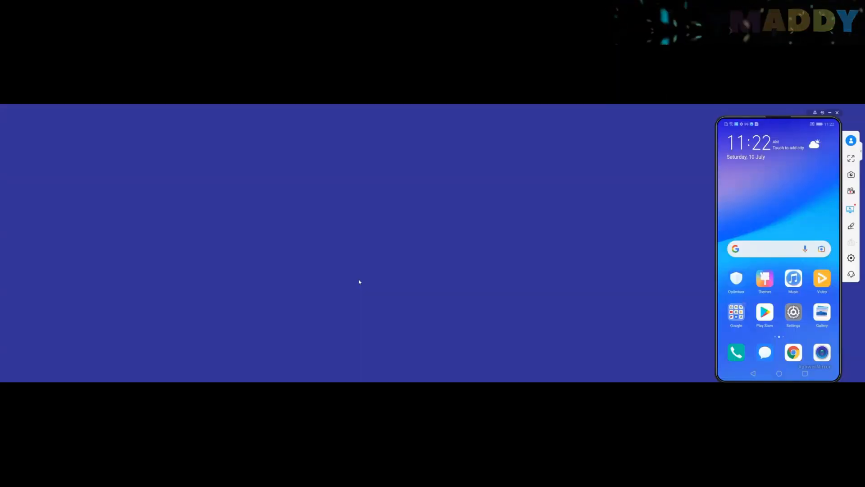